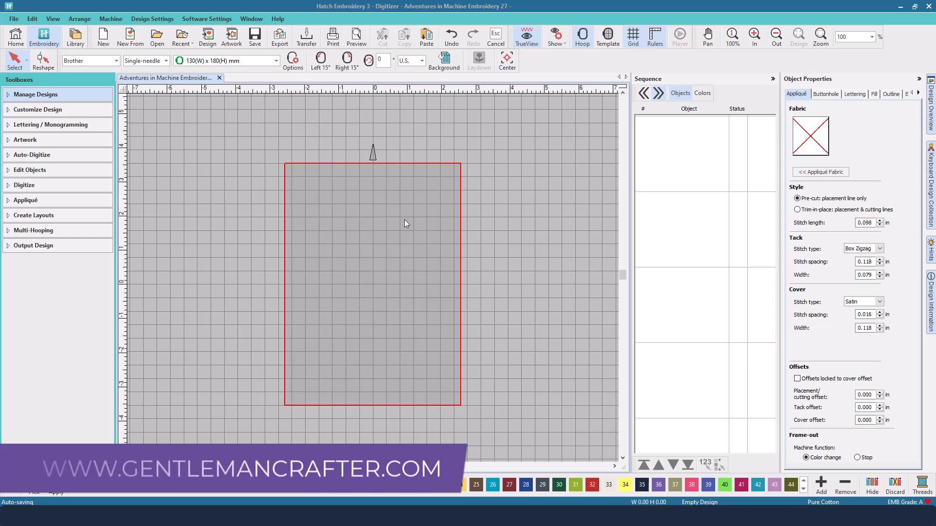
Step: Insert the EPS artwork "Adventures in Machine Embroidery 27" into the design and lock it in place
{"action": "left_click", "coordinate": [232, 36]}
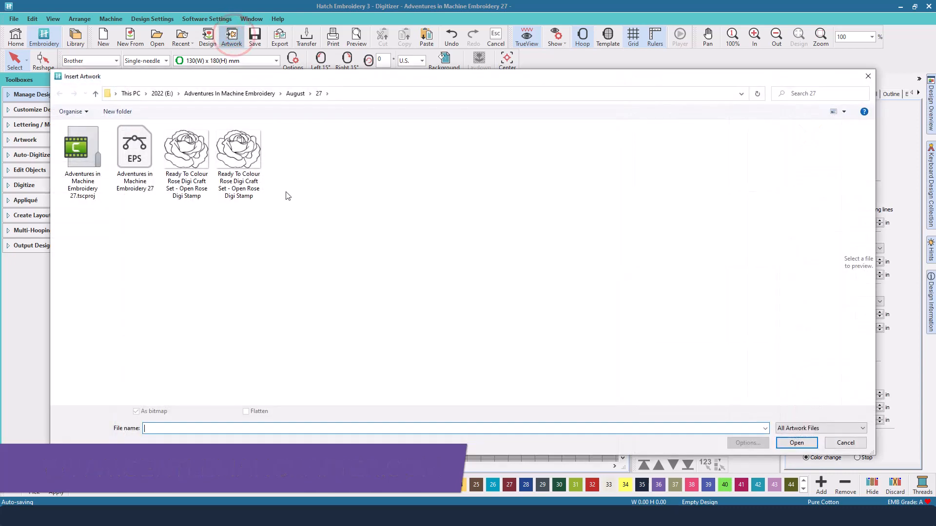
{"action": "left_click", "coordinate": [116, 146]}
{"action": "left_click", "coordinate": [792, 443]}
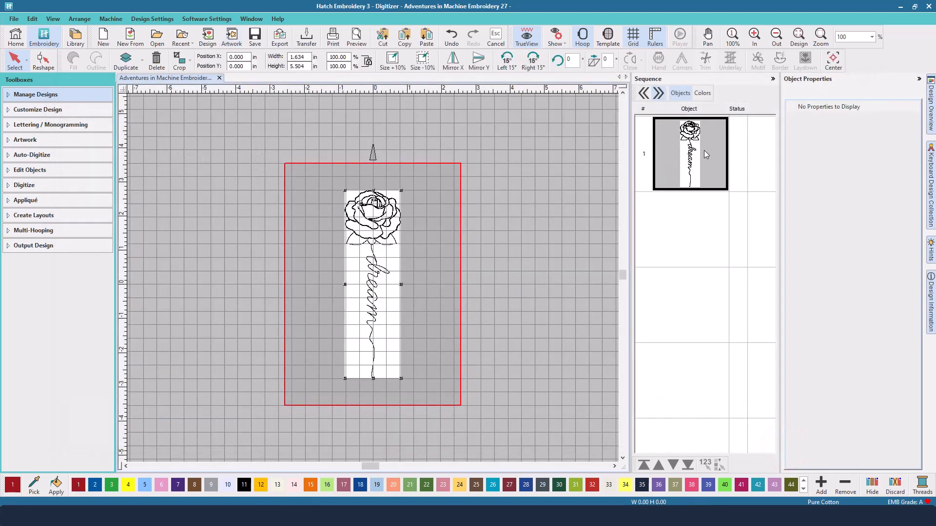
{"action": "right_click", "coordinate": [705, 152]}
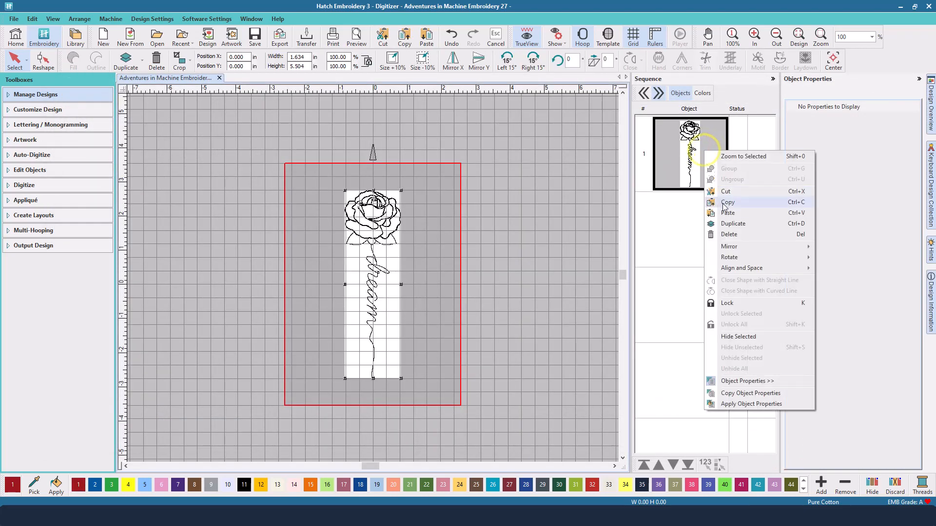
{"action": "left_click", "coordinate": [731, 304]}
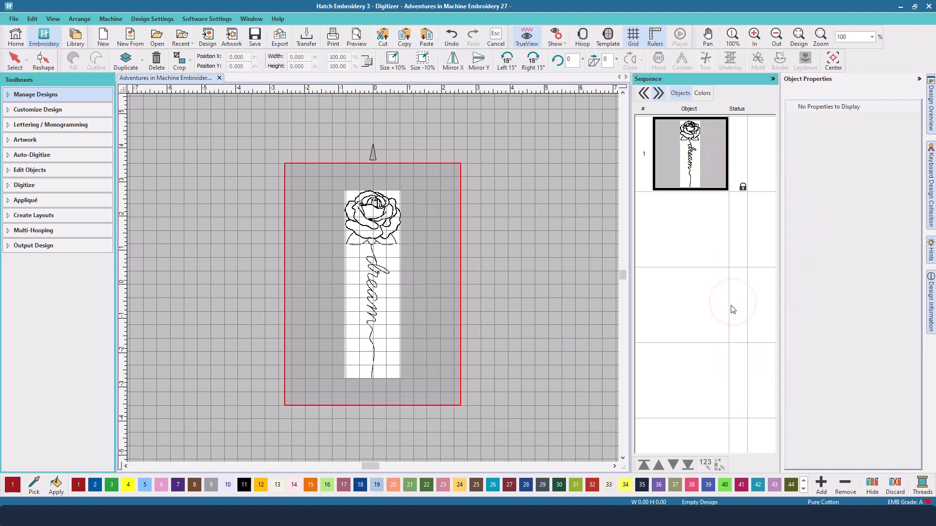
Step: Set up a Freehand Open Shape with the Triple Run outline stitch for tracing the lettering stem
{"action": "left_click", "coordinate": [821, 34]}
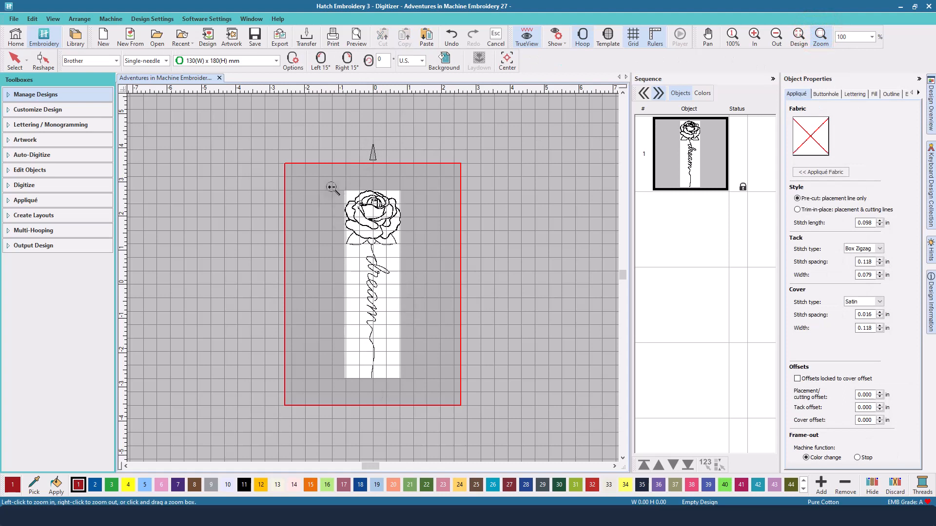
{"action": "left_click_drag", "start_coordinate": [394, 356], "coordinate": [404, 382]}
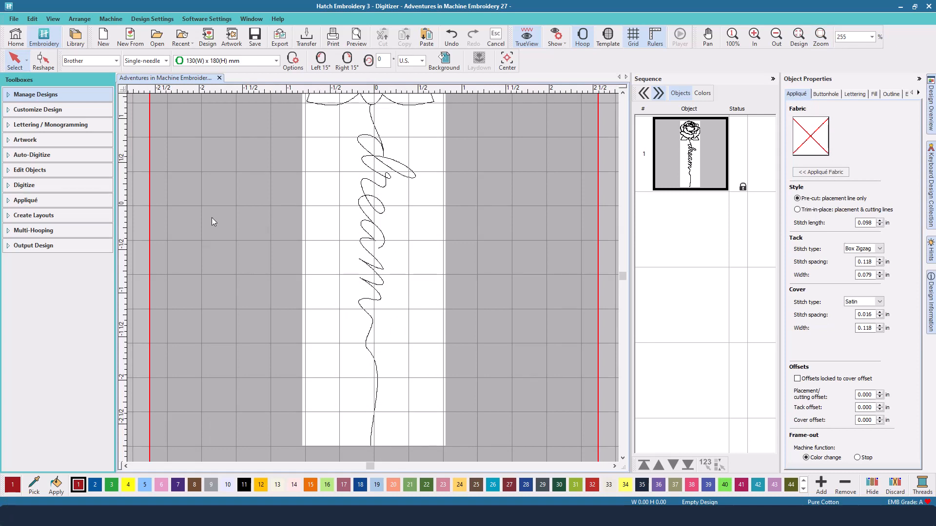
{"action": "left_click", "coordinate": [76, 188]}
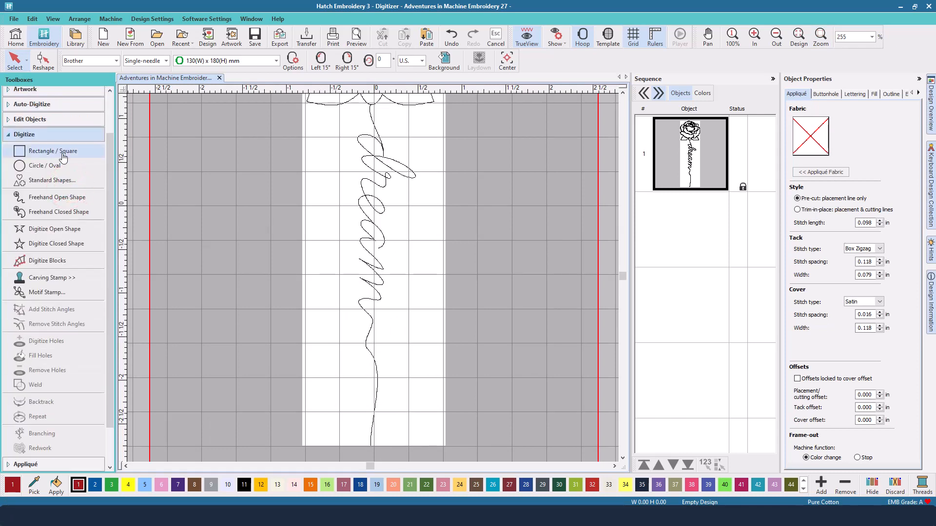
{"action": "left_click", "coordinate": [57, 197]}
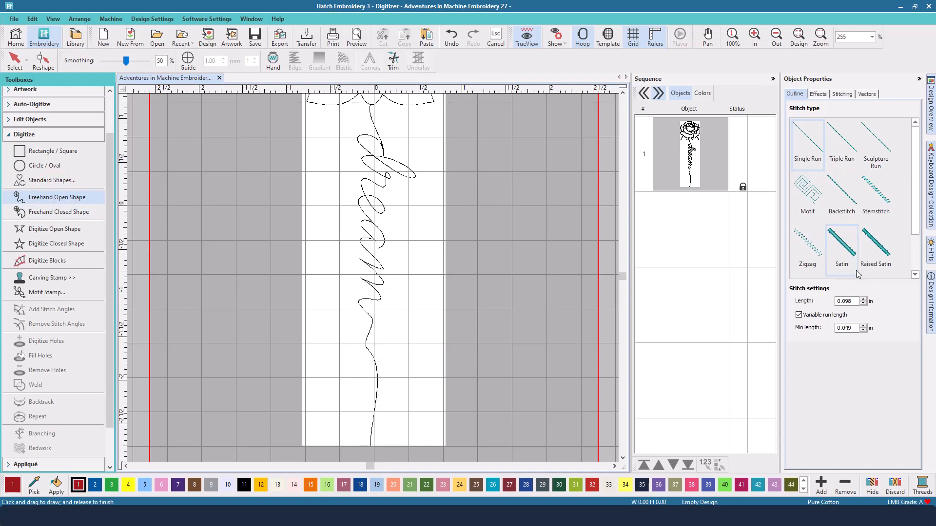
{"action": "left_click", "coordinate": [843, 142]}
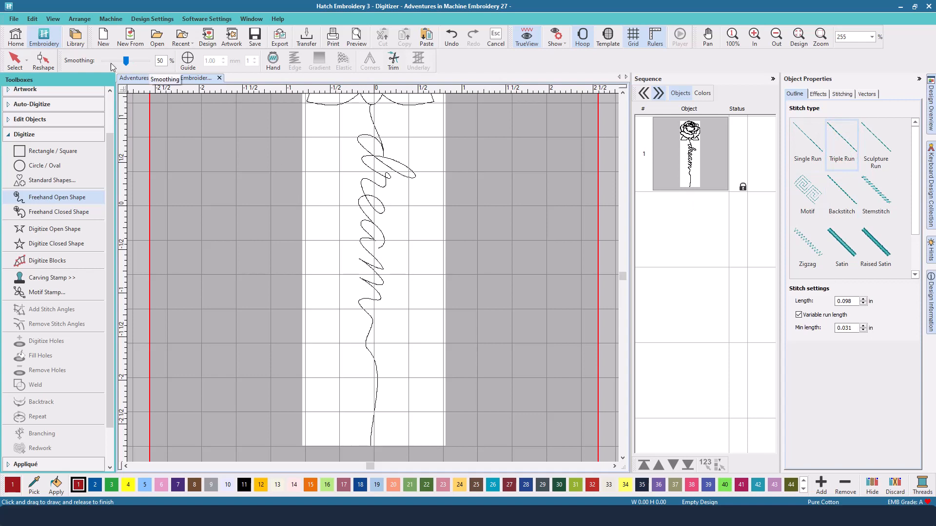
Step: Turn on the freehand drawing guide and set it to 3.00 mm with 1 circle
{"action": "left_click", "coordinate": [187, 60]}
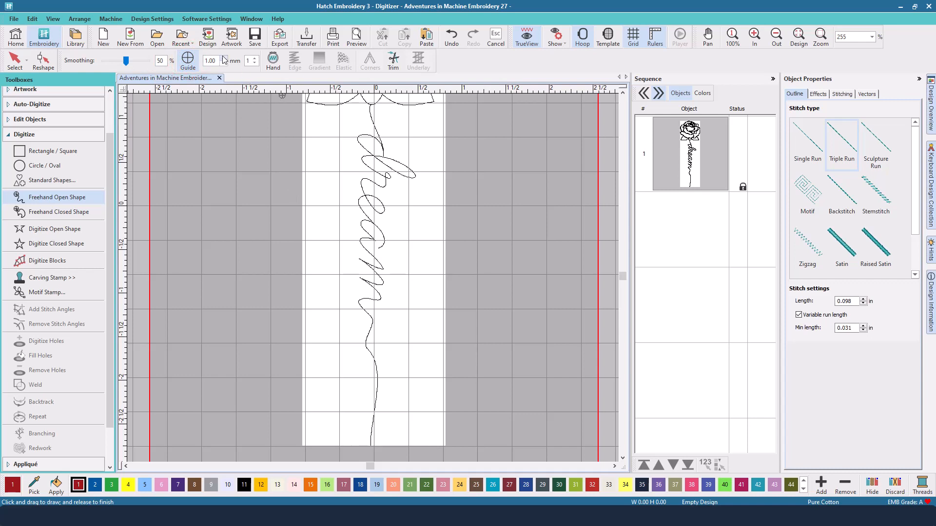
{"action": "left_click", "coordinate": [253, 58]}
{"action": "left_click", "coordinate": [254, 58]}
{"action": "left_click", "coordinate": [254, 58]}
{"action": "left_click", "coordinate": [254, 64]}
{"action": "left_click", "coordinate": [254, 64]}
{"action": "left_click", "coordinate": [224, 58]}
{"action": "left_click", "coordinate": [224, 59]}
Step: Trace the upper stem and the "dre" lettering, ending on the tail of the "a", as a freehand line in thread colour 21
{"action": "left_click", "coordinate": [411, 485]}
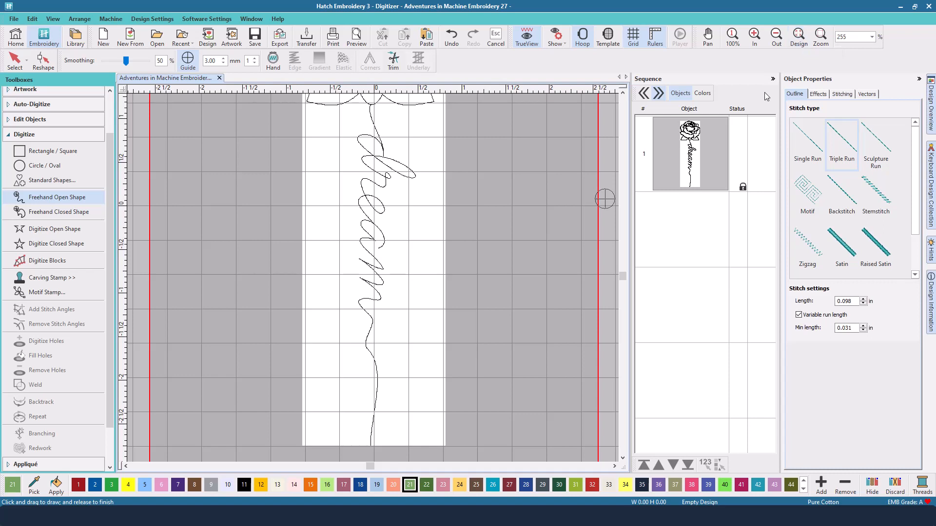
{"action": "left_click", "coordinate": [820, 36]}
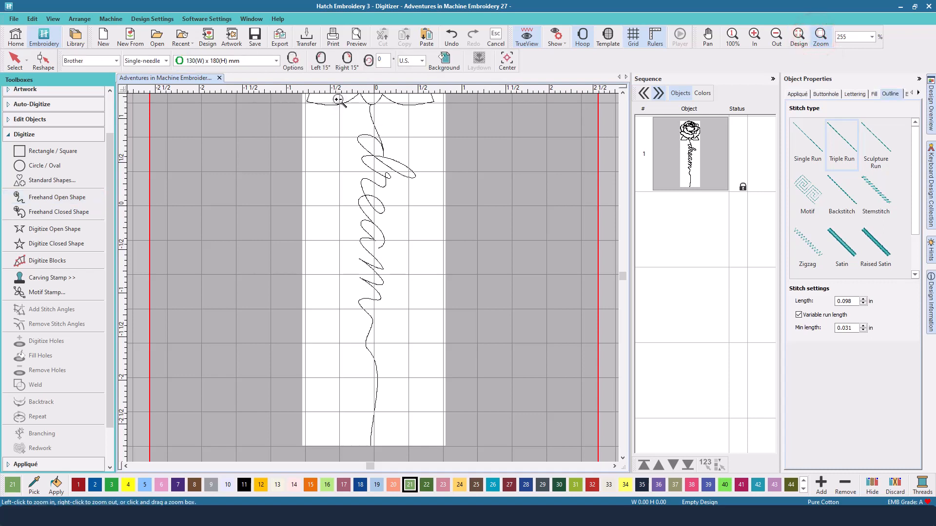
{"action": "mouse_move", "coordinate": [369, 190]}
{"action": "left_mouse_down"}
{"action": "mouse_move", "coordinate": [417, 233]}
{"action": "mouse_move", "coordinate": [424, 256]}
{"action": "left_mouse_up"}
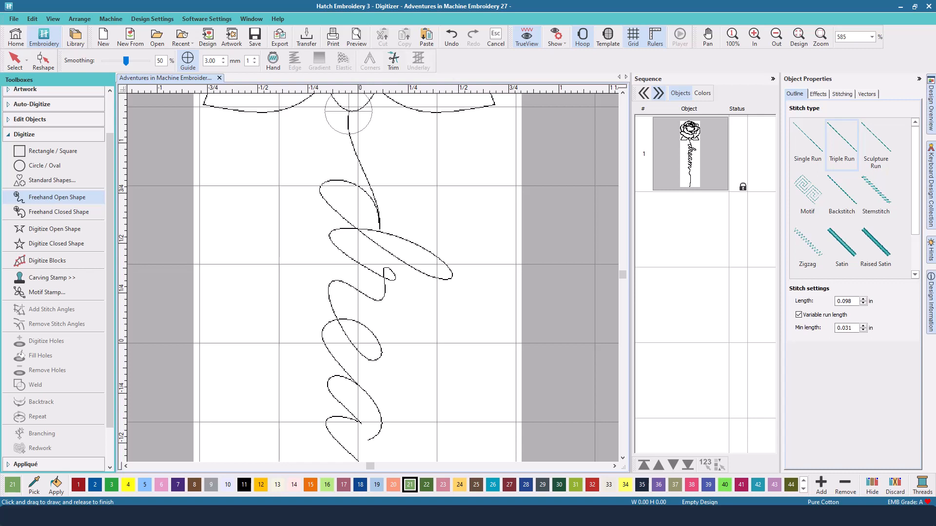
{"action": "mouse_move", "coordinate": [348, 111]}
{"action": "left_mouse_down"}
{"action": "mouse_move", "coordinate": [380, 230]}
{"action": "mouse_move", "coordinate": [363, 189]}
{"action": "mouse_move", "coordinate": [327, 179]}
{"action": "mouse_move", "coordinate": [325, 203]}
{"action": "left_mouse_up"}
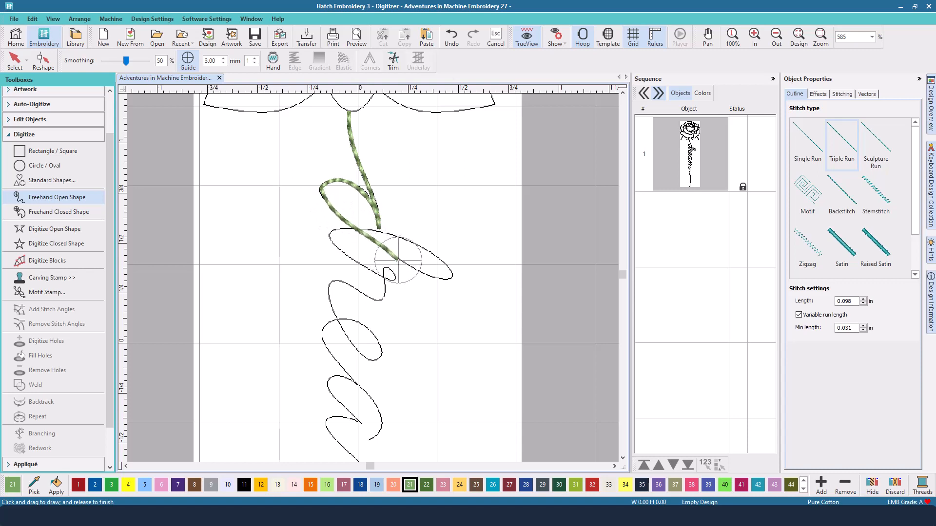
{"action": "mouse_move", "coordinate": [422, 274]}
{"action": "left_mouse_down"}
{"action": "mouse_move", "coordinate": [451, 280]}
{"action": "mouse_move", "coordinate": [452, 271]}
{"action": "mouse_move", "coordinate": [415, 244]}
{"action": "mouse_move", "coordinate": [367, 228]}
{"action": "mouse_move", "coordinate": [328, 234]}
{"action": "mouse_move", "coordinate": [357, 263]}
{"action": "mouse_move", "coordinate": [398, 276]}
{"action": "mouse_move", "coordinate": [385, 269]}
{"action": "mouse_move", "coordinate": [379, 302]}
{"action": "mouse_move", "coordinate": [339, 279]}
{"action": "mouse_move", "coordinate": [326, 285]}
{"action": "mouse_move", "coordinate": [346, 336]}
{"action": "mouse_move", "coordinate": [369, 362]}
{"action": "mouse_move", "coordinate": [381, 356]}
{"action": "mouse_move", "coordinate": [376, 342]}
{"action": "mouse_move", "coordinate": [349, 320]}
{"action": "mouse_move", "coordinate": [323, 330]}
{"action": "mouse_move", "coordinate": [327, 349]}
{"action": "mouse_move", "coordinate": [382, 416]}
{"action": "mouse_move", "coordinate": [367, 441]}
{"action": "left_mouse_up"}
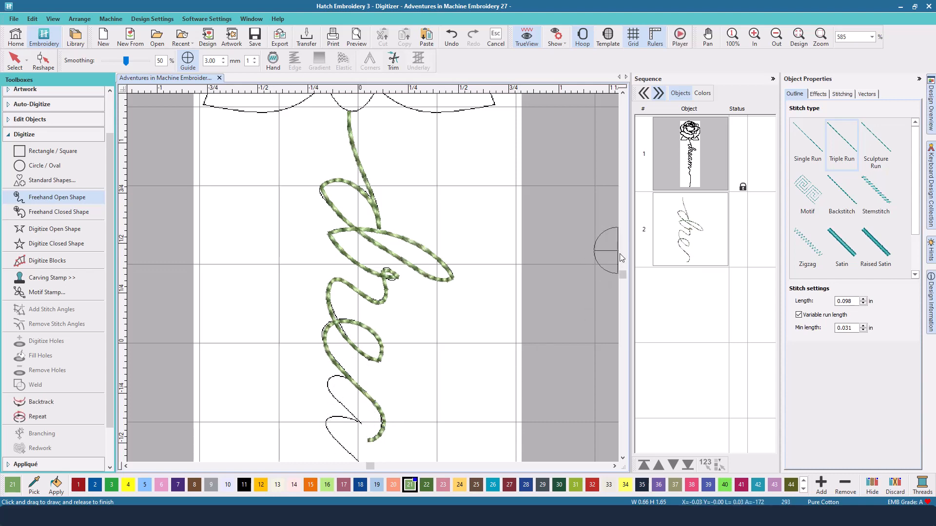
{"action": "left_click", "coordinate": [623, 458]}
{"action": "left_click", "coordinate": [622, 459]}
{"action": "left_click", "coordinate": [623, 458]}
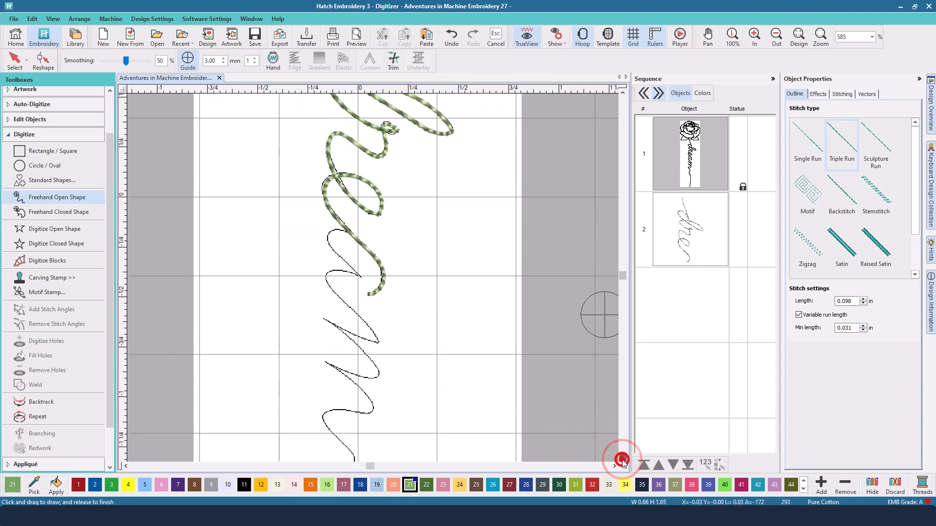
{"action": "left_click", "coordinate": [622, 458]}
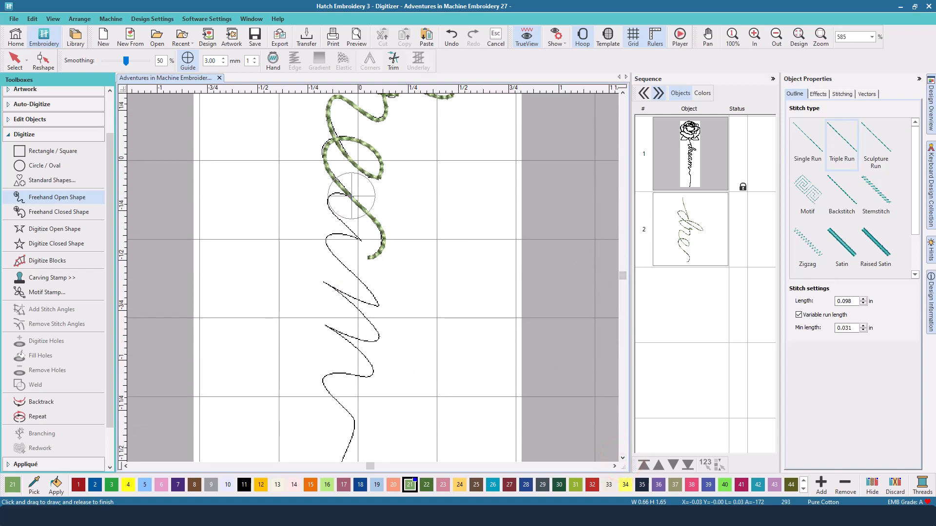
{"action": "mouse_move", "coordinate": [353, 198]}
{"action": "left_mouse_down"}
{"action": "mouse_move", "coordinate": [324, 207]}
{"action": "mouse_move", "coordinate": [365, 243]}
{"action": "mouse_move", "coordinate": [337, 234]}
{"action": "mouse_move", "coordinate": [325, 242]}
{"action": "mouse_move", "coordinate": [379, 308]}
{"action": "mouse_move", "coordinate": [324, 282]}
{"action": "mouse_move", "coordinate": [379, 333]}
{"action": "mouse_move", "coordinate": [374, 344]}
{"action": "mouse_move", "coordinate": [324, 325]}
{"action": "mouse_move", "coordinate": [374, 371]}
{"action": "mouse_move", "coordinate": [322, 378]}
{"action": "mouse_move", "coordinate": [354, 418]}
{"action": "mouse_move", "coordinate": [351, 439]}
{"action": "mouse_move", "coordinate": [360, 364]}
{"action": "left_mouse_up"}
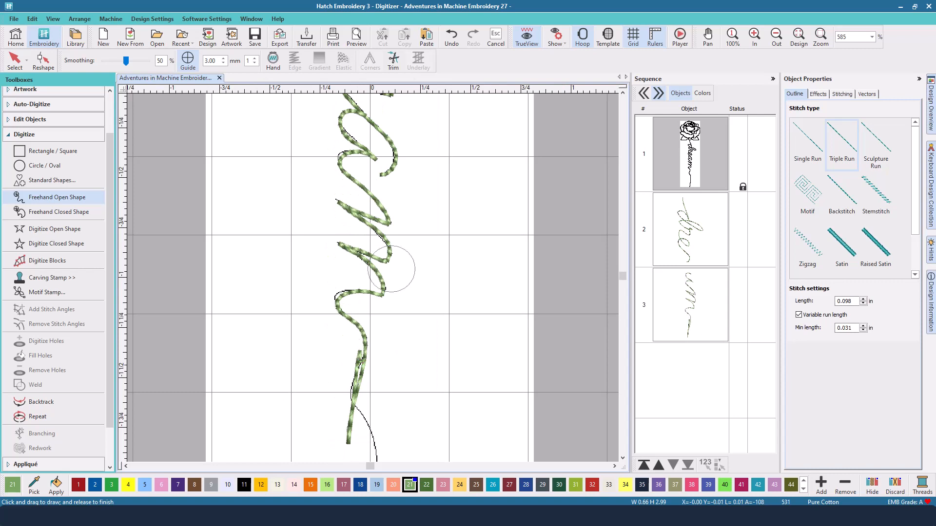
{"action": "left_click", "coordinate": [445, 46]}
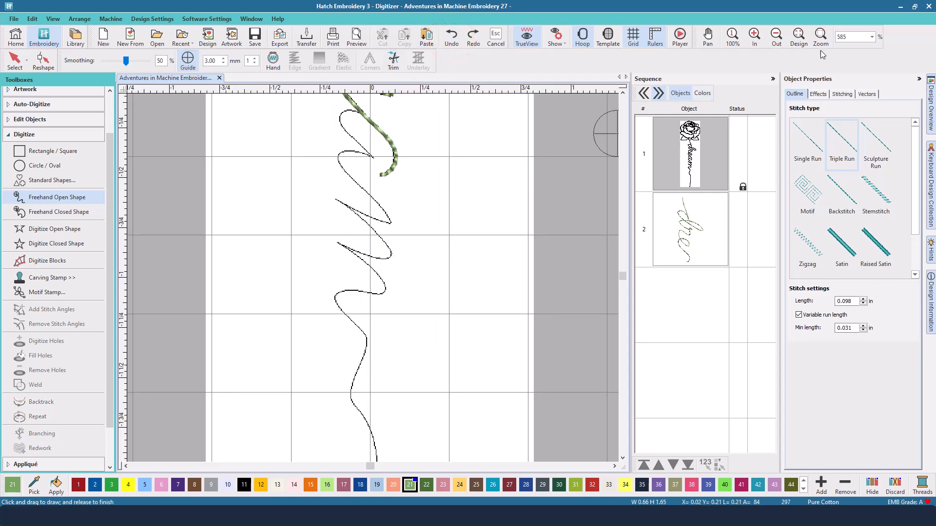
Step: Trace the rest of the "a", the "m" and the lower stem as one freehand line running past the artwork's bottom end
{"action": "left_click", "coordinate": [779, 39]}
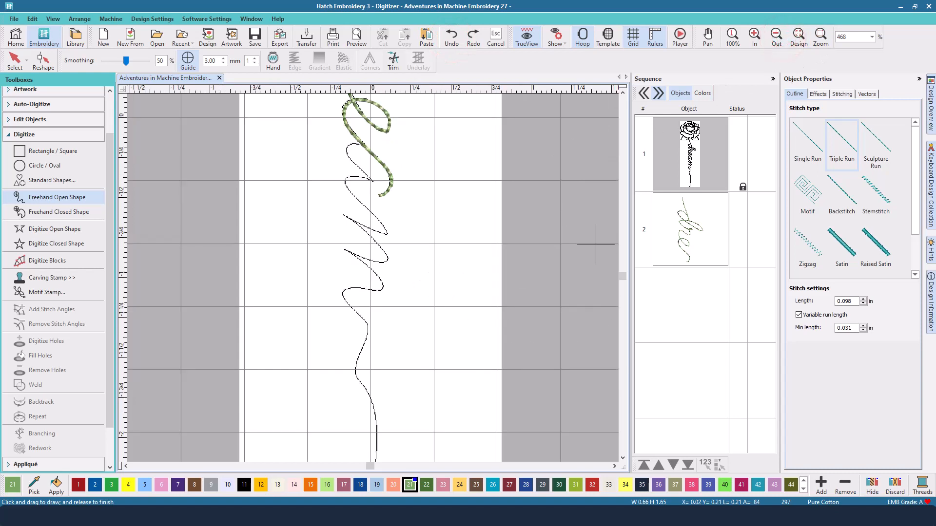
{"action": "left_click_drag", "start_coordinate": [622, 273], "coordinate": [623, 276]}
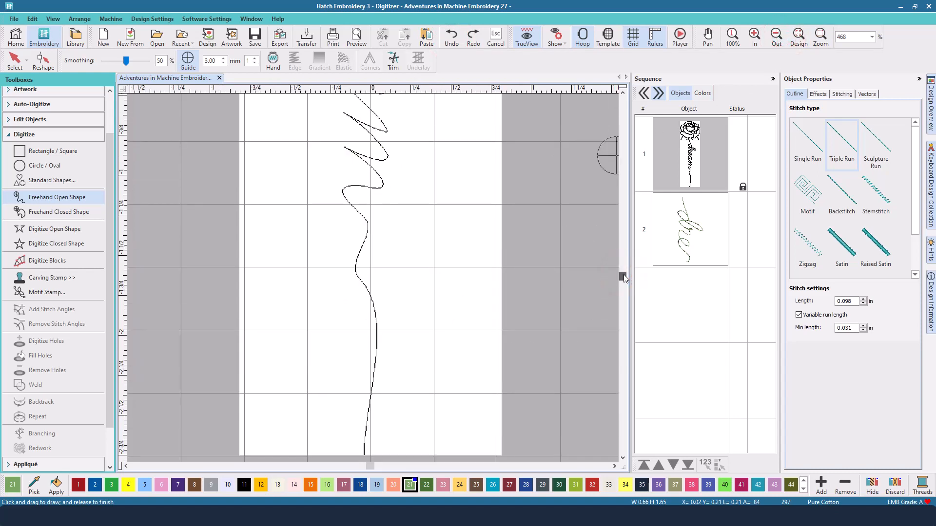
{"action": "left_click", "coordinate": [624, 95]}
{"action": "left_click", "coordinate": [624, 95]}
{"action": "left_click", "coordinate": [624, 95]}
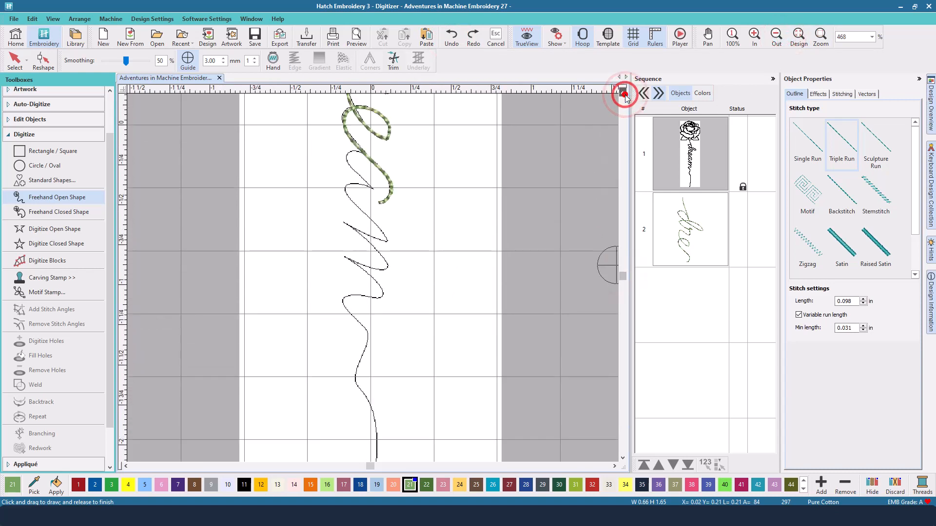
{"action": "left_click", "coordinate": [770, 44]}
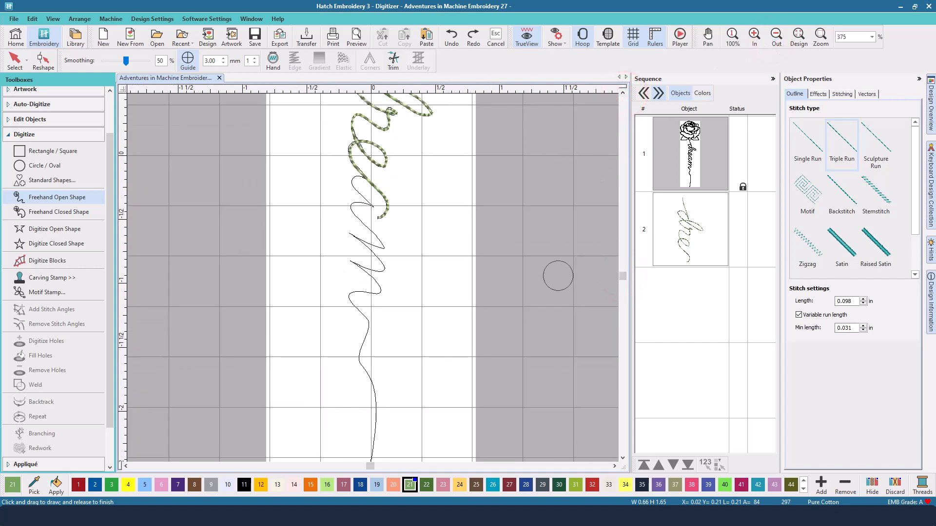
{"action": "left_click", "coordinate": [623, 459]}
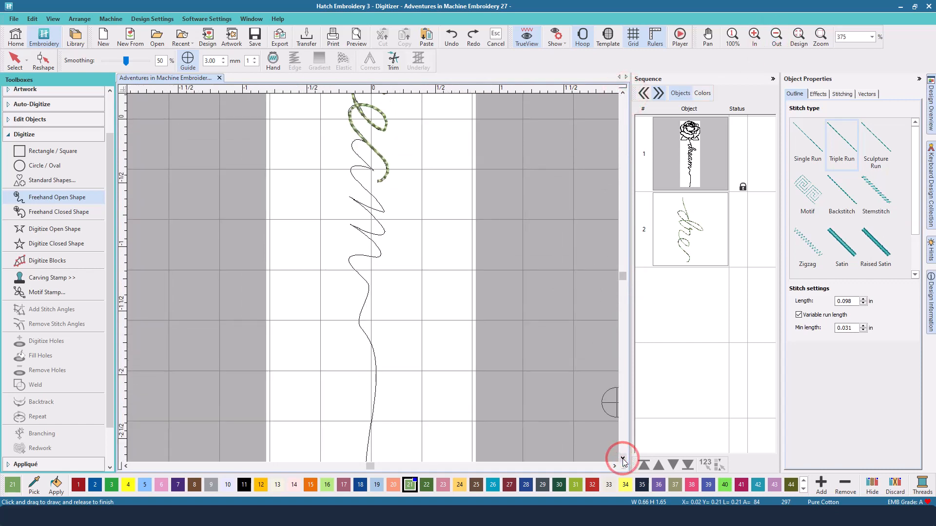
{"action": "left_click", "coordinate": [623, 459]}
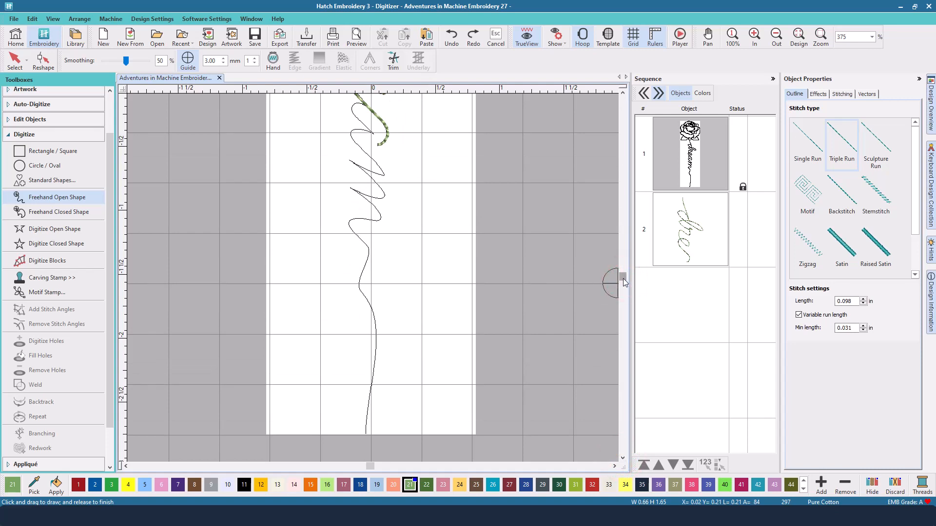
{"action": "left_click_drag", "start_coordinate": [623, 279], "coordinate": [624, 282]}
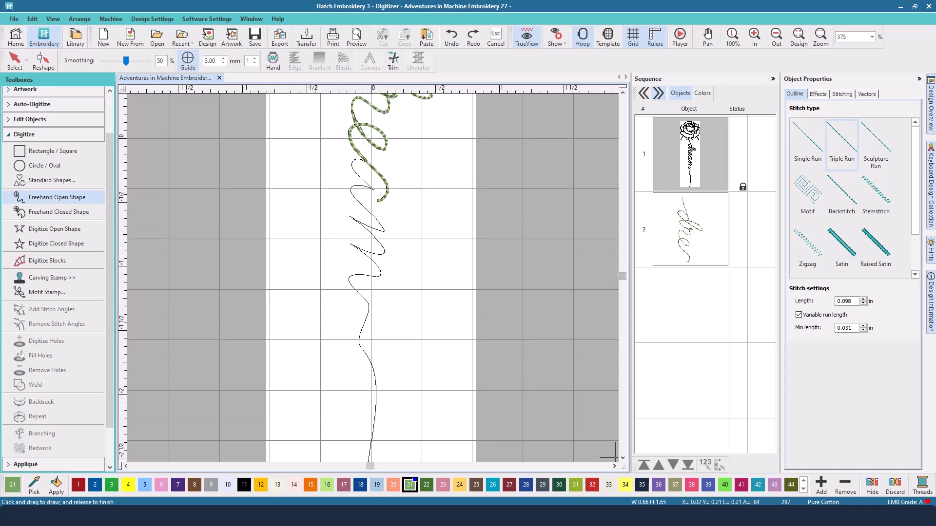
{"action": "left_click", "coordinate": [623, 459]}
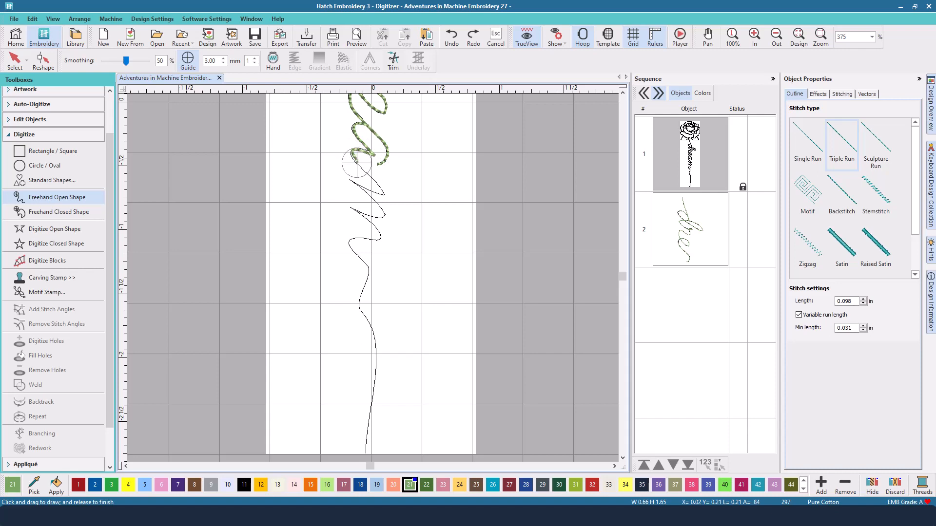
{"action": "left_click_drag", "start_coordinate": [357, 162], "coordinate": [388, 195]}
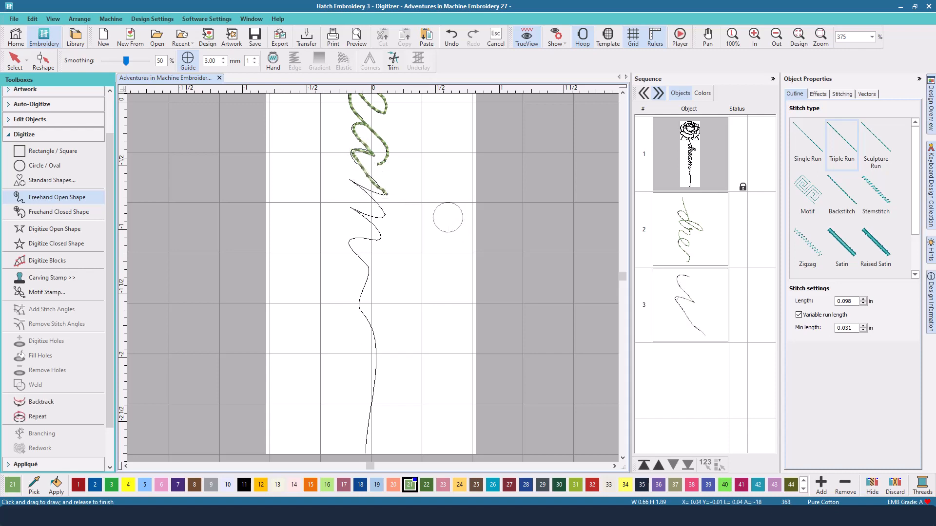
{"action": "left_click", "coordinate": [452, 37]}
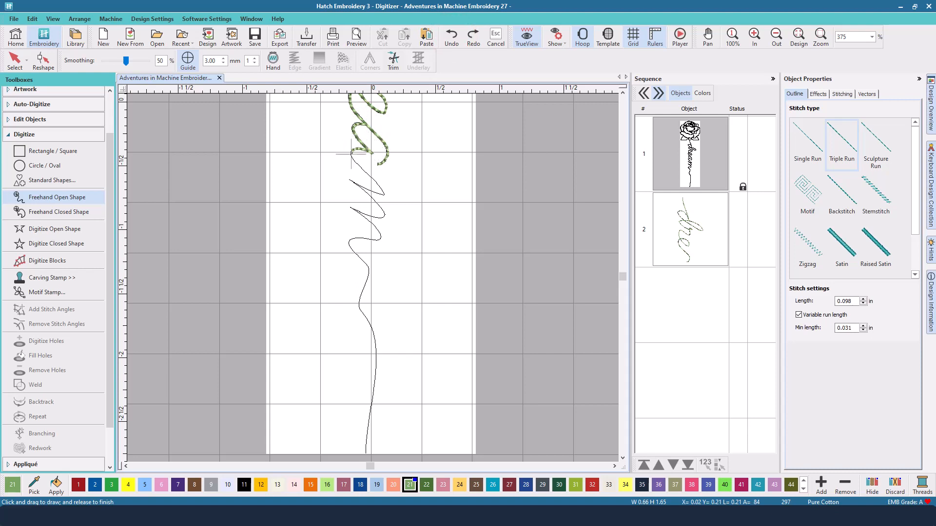
{"action": "mouse_move", "coordinate": [361, 169]}
{"action": "left_mouse_down"}
{"action": "mouse_move", "coordinate": [386, 195]}
{"action": "mouse_move", "coordinate": [347, 179]}
{"action": "mouse_move", "coordinate": [386, 213]}
{"action": "mouse_move", "coordinate": [349, 207]}
{"action": "mouse_move", "coordinate": [376, 230]}
{"action": "mouse_move", "coordinate": [377, 239]}
{"action": "mouse_move", "coordinate": [349, 241]}
{"action": "mouse_move", "coordinate": [370, 281]}
{"action": "mouse_move", "coordinate": [352, 312]}
{"action": "mouse_move", "coordinate": [372, 349]}
{"action": "mouse_move", "coordinate": [367, 427]}
{"action": "mouse_move", "coordinate": [369, 365]}
{"action": "left_mouse_up"}
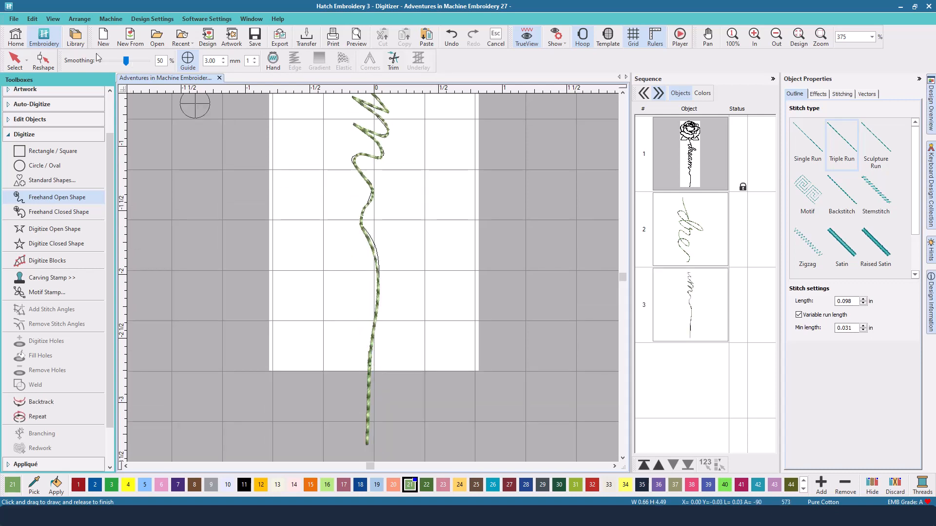
Step: Reshape the lower stem line by deleting the excess end points and moving its endpoint to the artwork's bottom end
{"action": "left_click", "coordinate": [43, 58]}
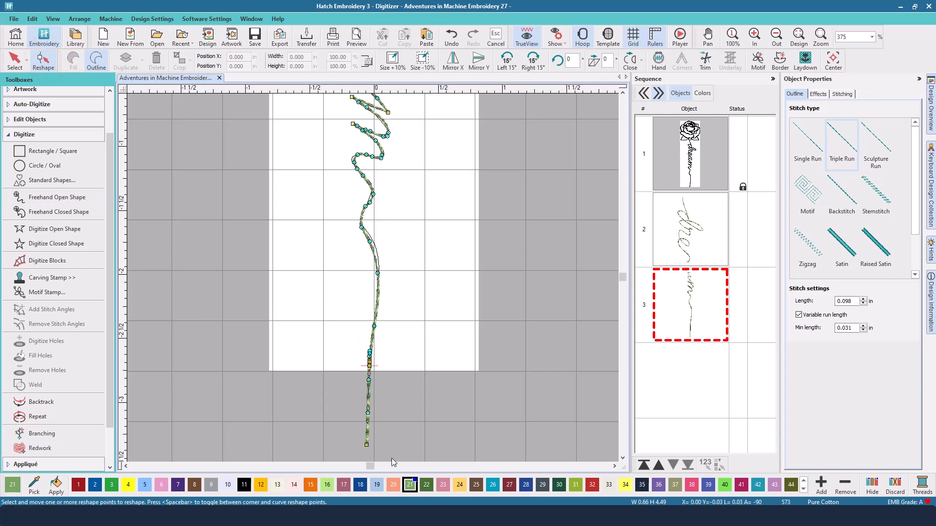
{"action": "mouse_move", "coordinate": [393, 458]}
{"action": "left_mouse_down"}
{"action": "mouse_move", "coordinate": [328, 300]}
{"action": "mouse_move", "coordinate": [327, 359]}
{"action": "left_mouse_up"}
{"action": "key", "text": "Delete"}
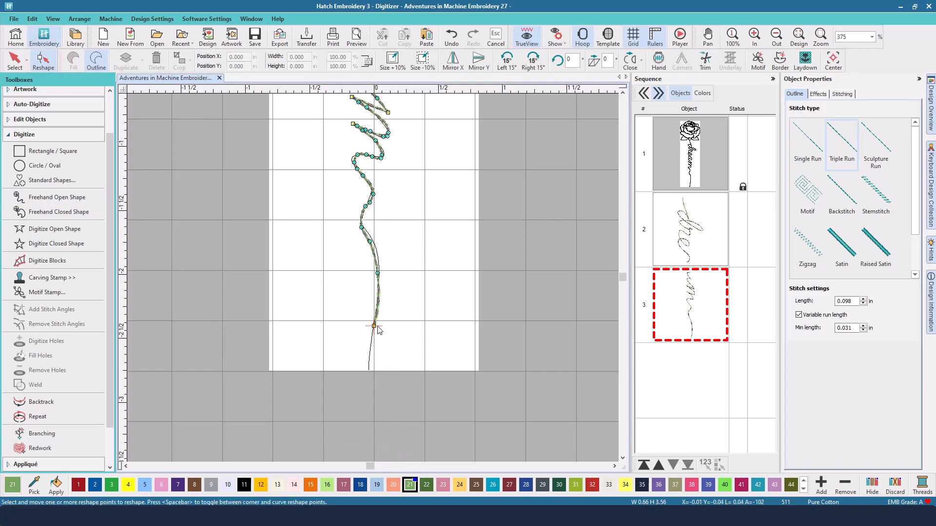
{"action": "left_click_drag", "start_coordinate": [374, 326], "coordinate": [369, 365]}
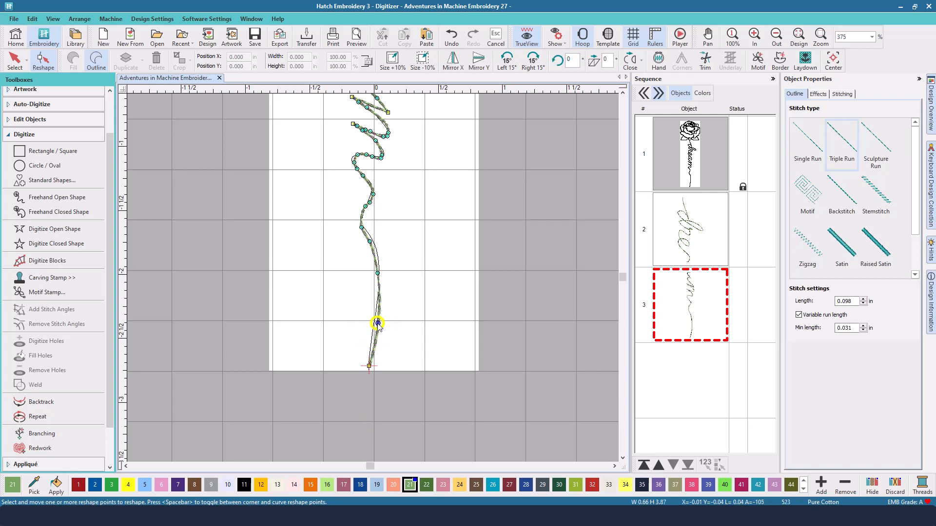
Step: Adjust the reshape points along the lower stem's curve so the stitch line follows the artwork
{"action": "left_click", "coordinate": [374, 320]}
{"action": "left_click", "coordinate": [370, 239]}
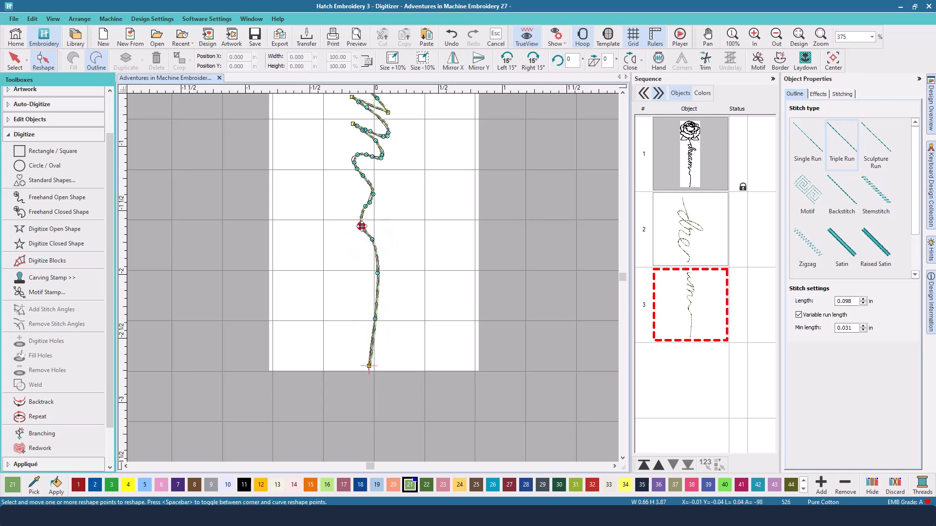
{"action": "left_click", "coordinate": [361, 227]}
{"action": "left_click", "coordinate": [379, 271]}
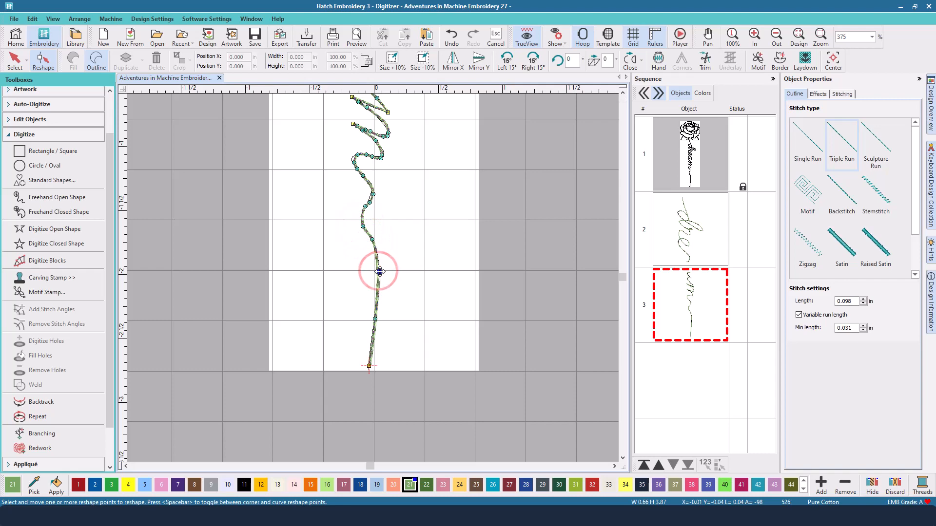
Step: Adjust the reshape point at the lower stem's bend just below the "m" so the line follows the artwork
{"action": "left_click", "coordinate": [752, 34]}
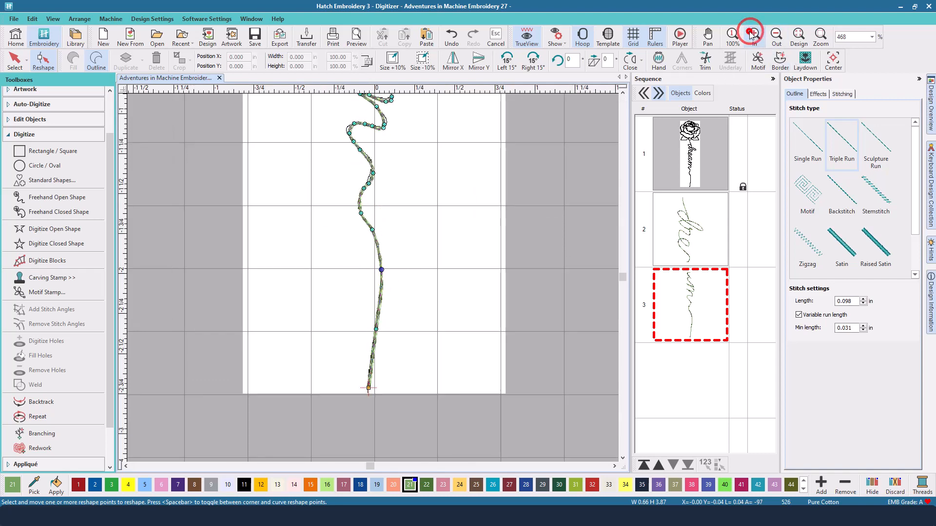
{"action": "left_click", "coordinate": [752, 34]}
{"action": "left_click", "coordinate": [752, 34]}
{"action": "left_click", "coordinate": [623, 92]}
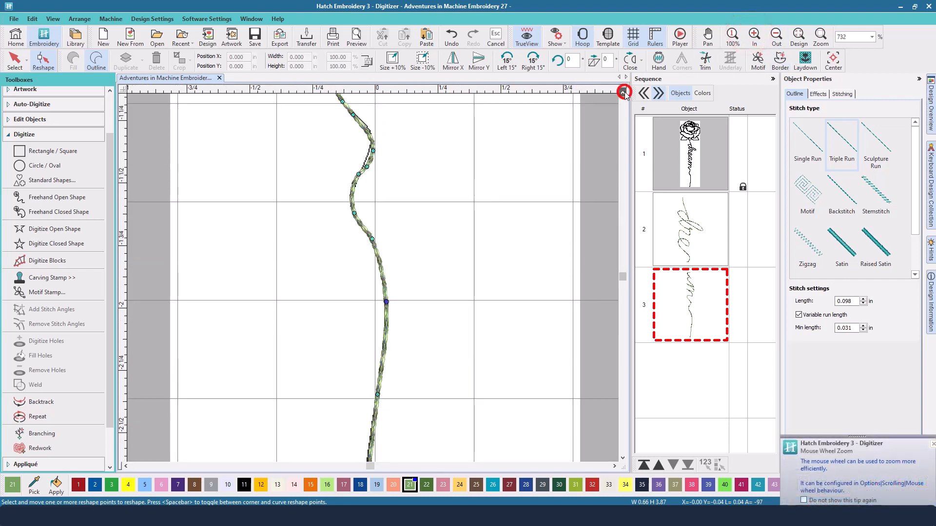
{"action": "left_click", "coordinate": [624, 92]}
{"action": "left_click", "coordinate": [624, 93]}
{"action": "left_click", "coordinate": [623, 93]}
{"action": "left_click_drag", "start_coordinate": [378, 321], "coordinate": [374, 289]}
Step: Reshape the curve where the tail of the "m" turns into the lower stem, adding and moving points to match the artwork
{"action": "left_click", "coordinate": [336, 236]}
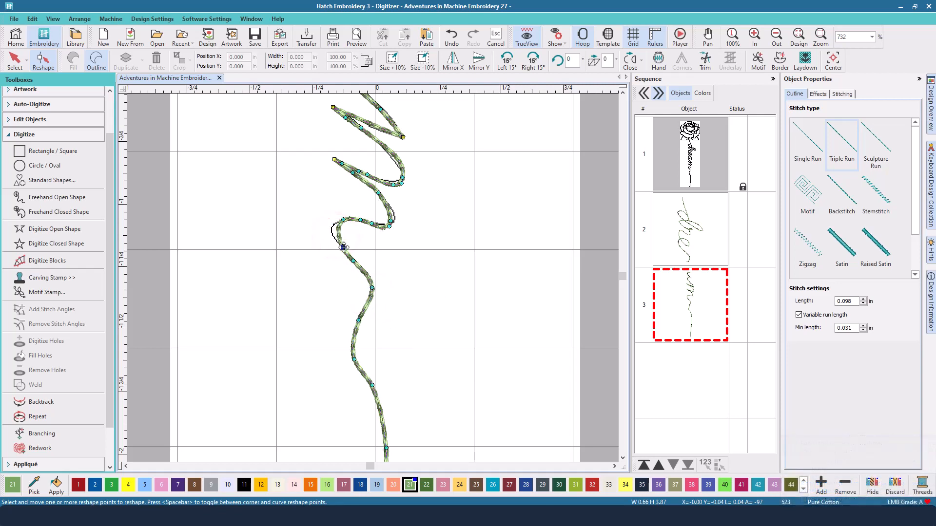
{"action": "left_click_drag", "start_coordinate": [342, 247], "coordinate": [335, 232]}
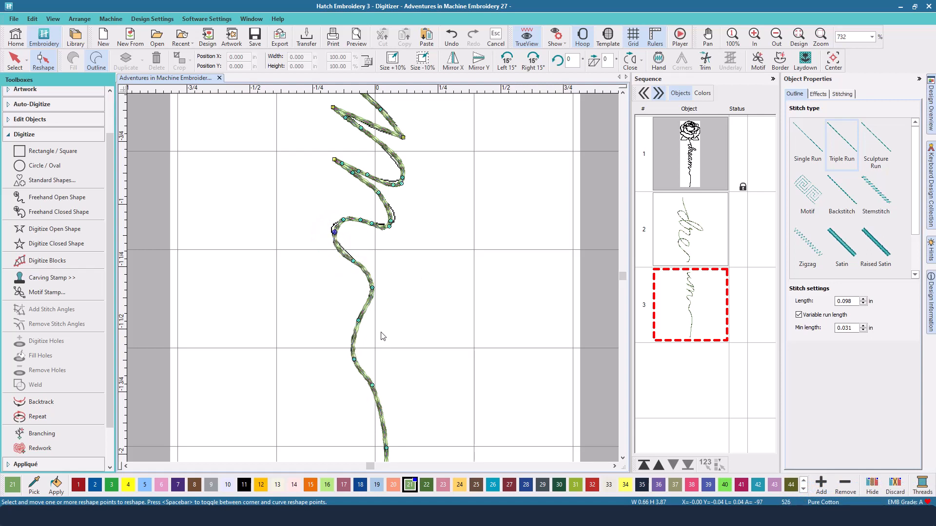
{"action": "left_click", "coordinate": [334, 232]}
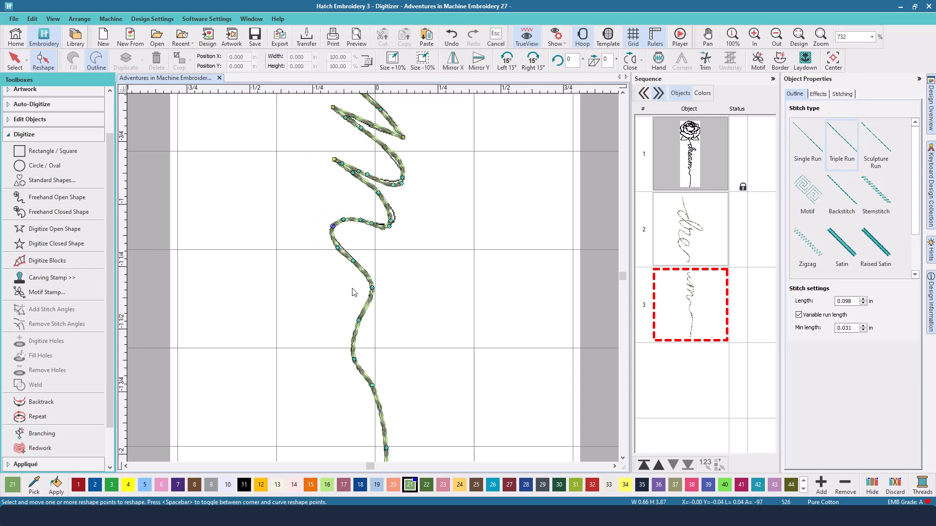
{"action": "left_click", "coordinate": [337, 249]}
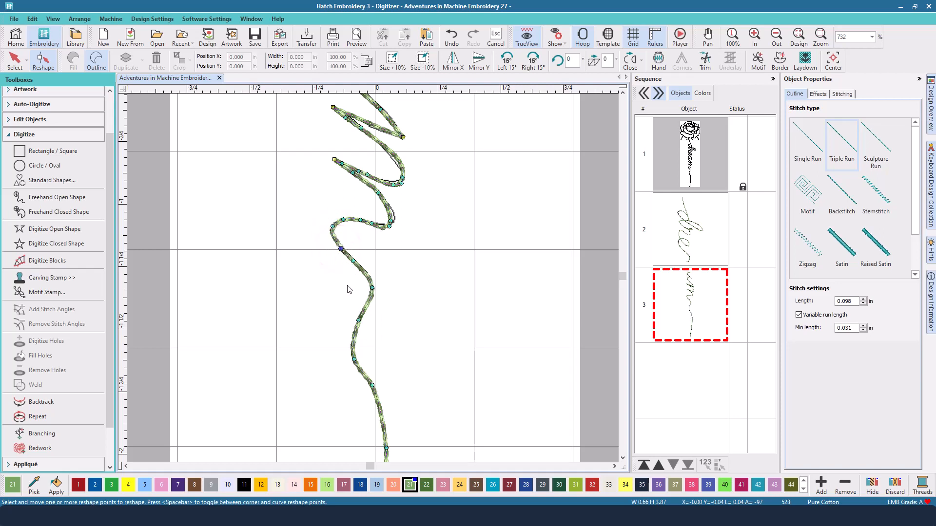
Step: Adjust the reshape points around the tops of the last two "m" humps to fit the artwork
{"action": "left_click_drag", "start_coordinate": [391, 222], "coordinate": [393, 218]}
{"action": "left_click", "coordinate": [388, 227]}
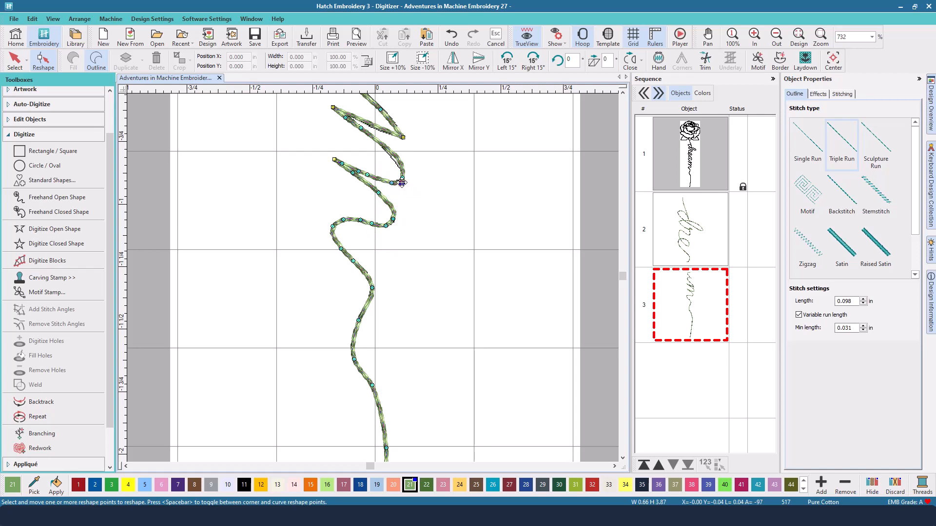
{"action": "left_click_drag", "start_coordinate": [402, 183], "coordinate": [403, 181]}
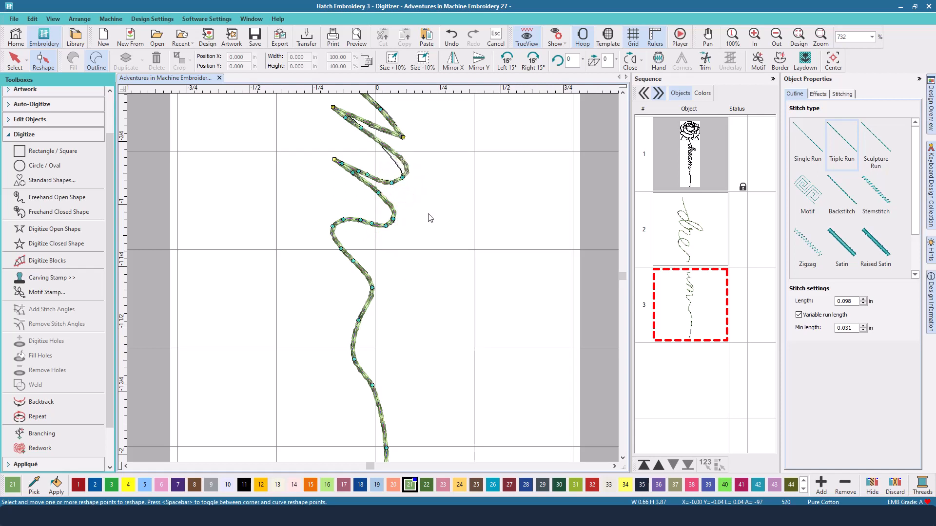
{"action": "left_click", "coordinate": [401, 167]}
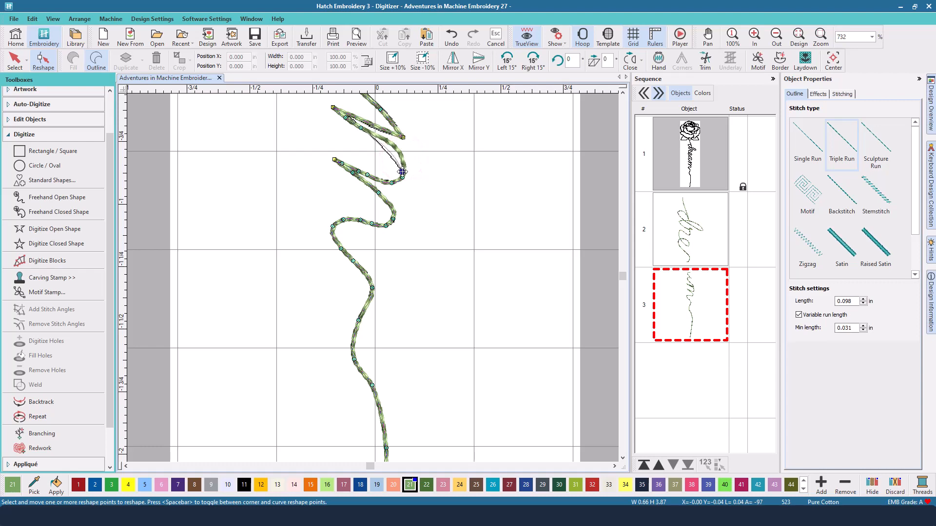
{"action": "left_click_drag", "start_coordinate": [402, 172], "coordinate": [402, 171]}
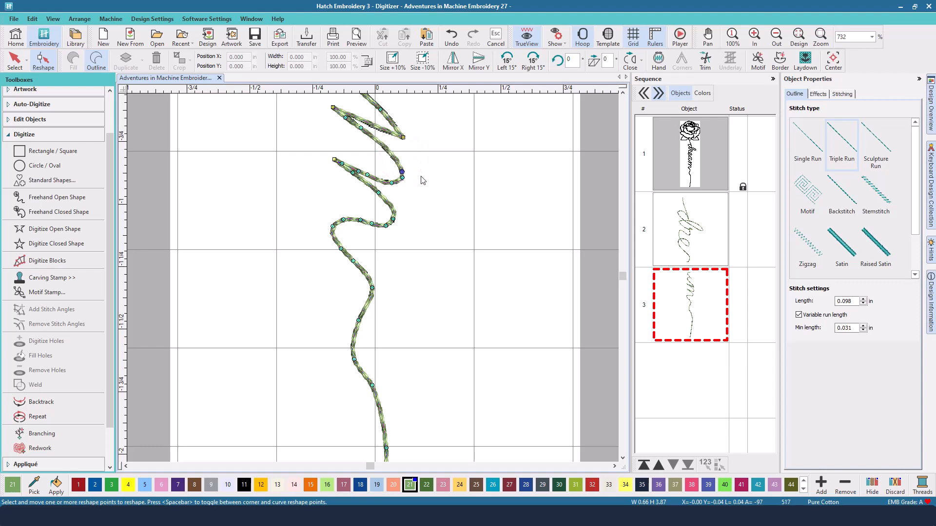
Step: Adjust the reshape points on the base curves of the second half of the "a" and the start of the "m"
{"action": "left_click", "coordinate": [623, 93]}
{"action": "left_click", "coordinate": [622, 92]}
{"action": "left_click", "coordinate": [622, 92]}
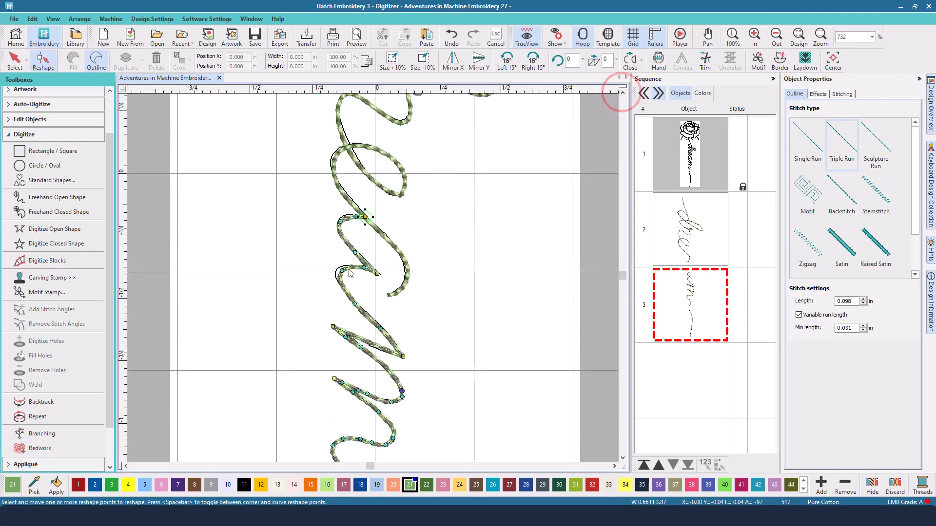
{"action": "left_click_drag", "start_coordinate": [341, 270], "coordinate": [337, 270]}
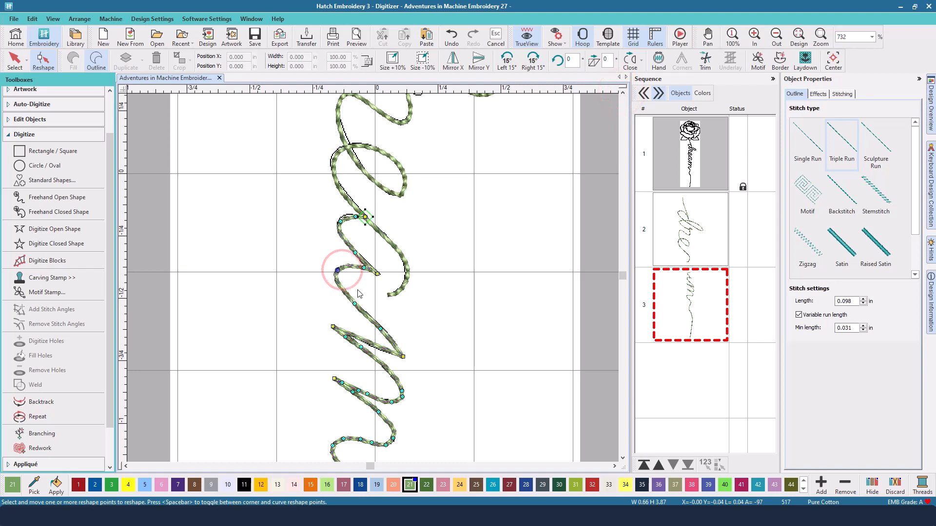
{"action": "left_click", "coordinate": [341, 218]}
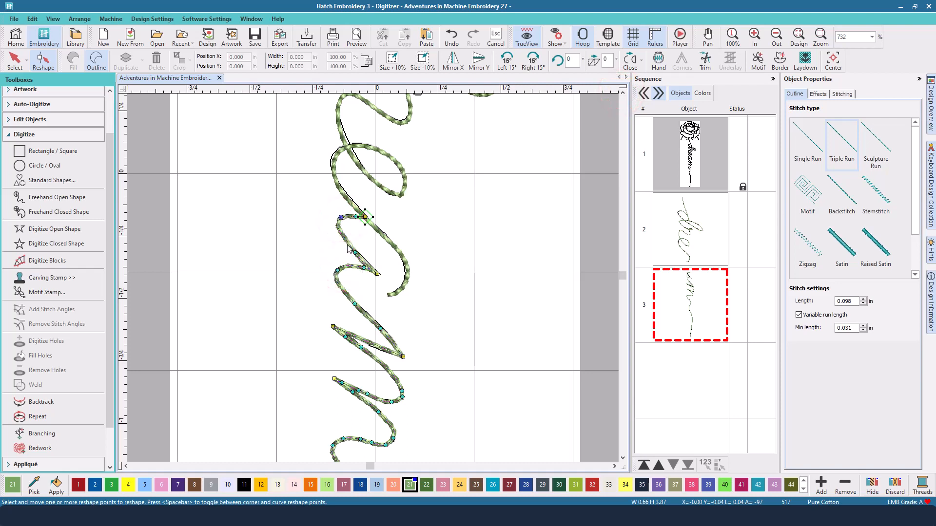
Step: Select the "dre" line and move its points along the base of the "e" and its connection to the "a" onto the artwork
{"action": "left_click", "coordinate": [333, 158]}
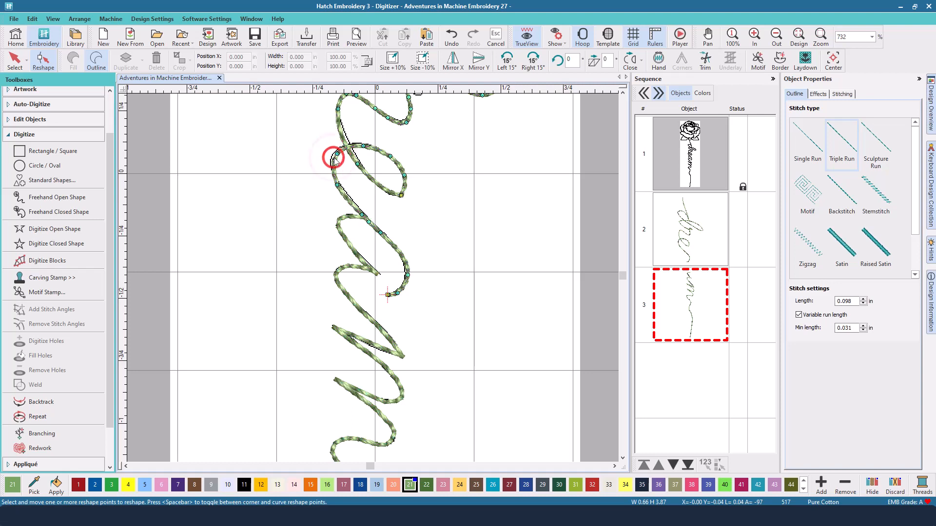
{"action": "left_click", "coordinate": [334, 151]}
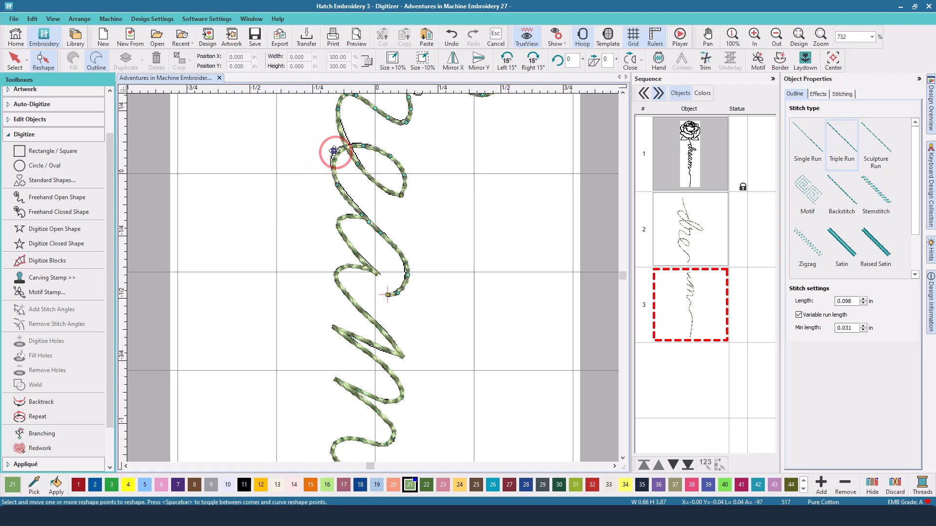
{"action": "left_click", "coordinate": [337, 185]}
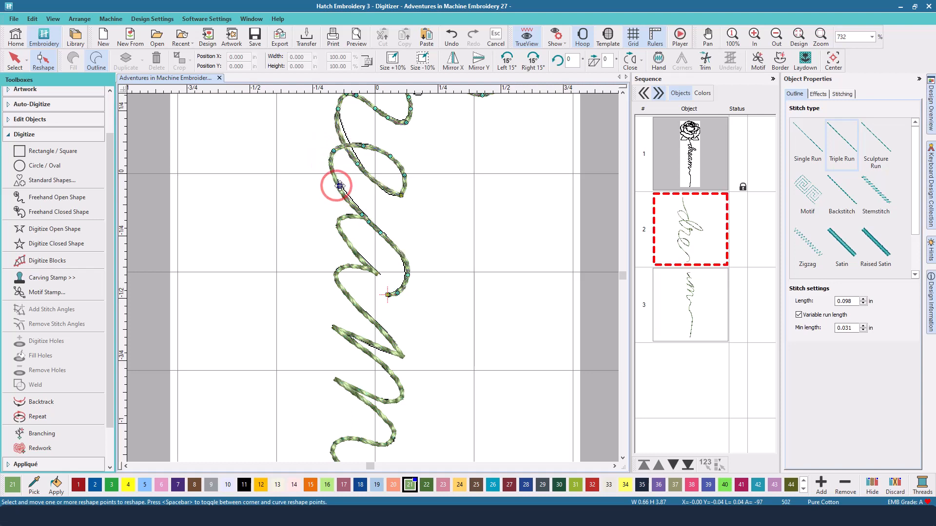
{"action": "left_click", "coordinate": [361, 212]}
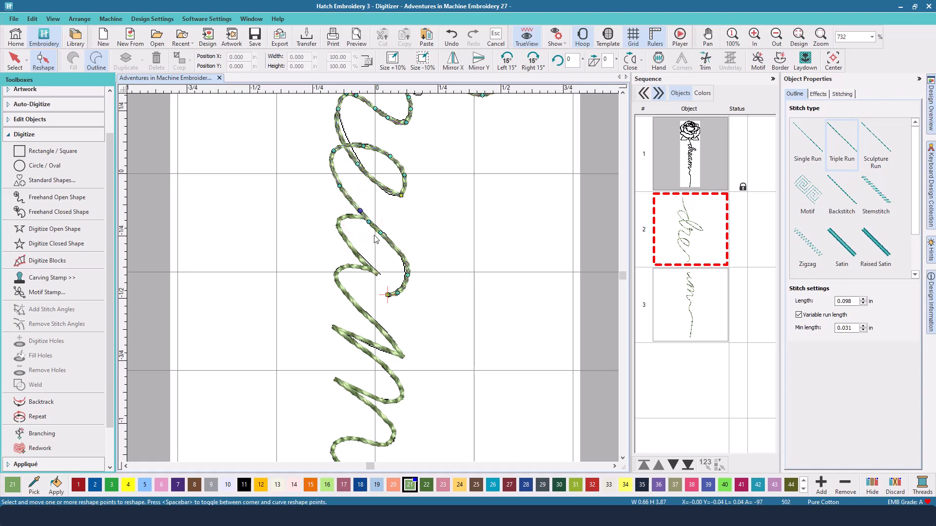
Step: Reshape the loop of the "e" by repositioning its upstroke points and turning its corner point into a curve that matches the artwork
{"action": "left_click", "coordinate": [624, 94]}
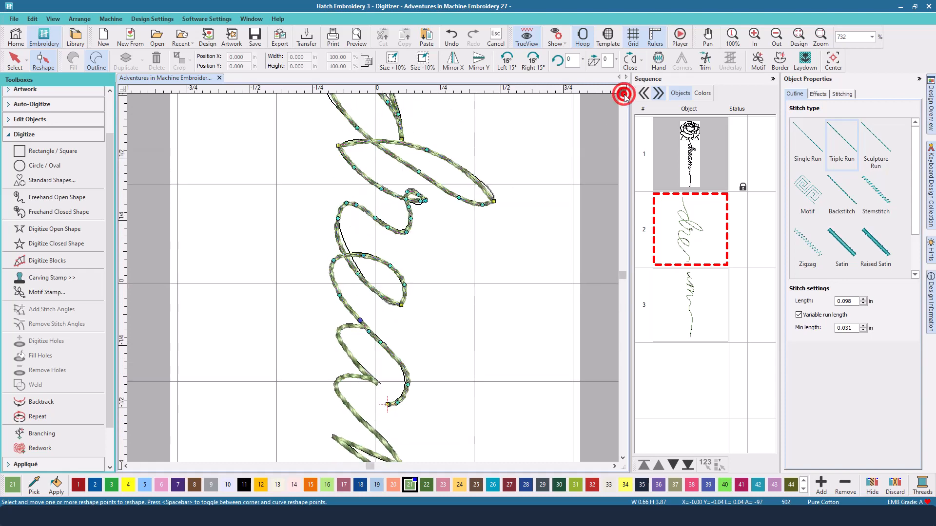
{"action": "left_click", "coordinate": [358, 275]}
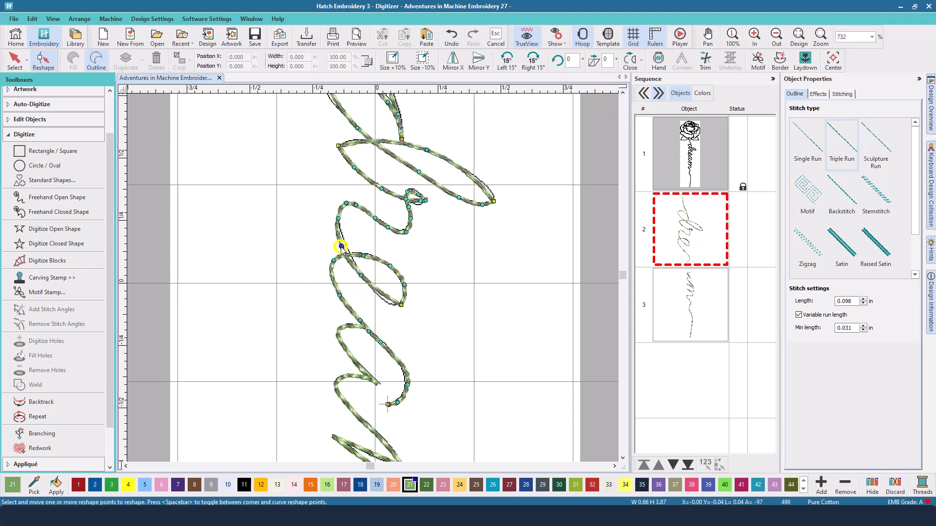
{"action": "left_click", "coordinate": [341, 246]}
{"action": "left_click_drag", "start_coordinate": [341, 246], "coordinate": [345, 245]}
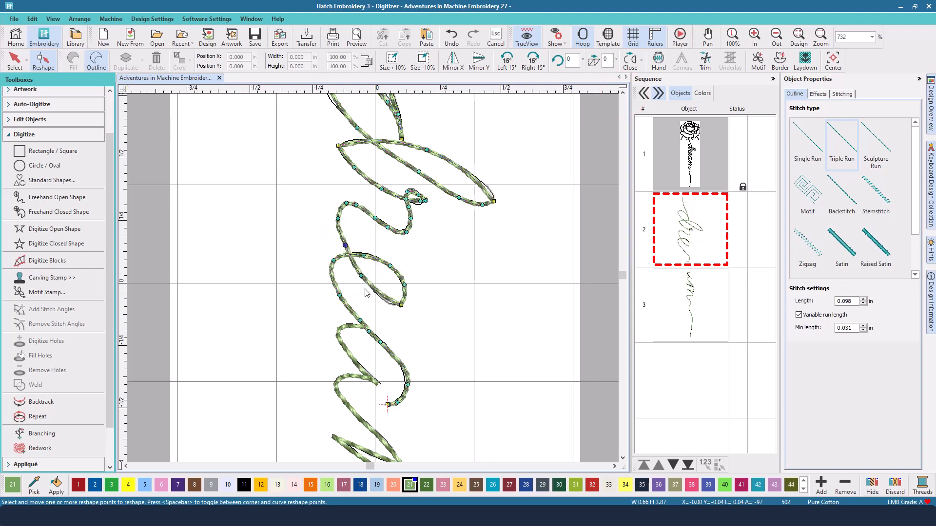
{"action": "left_click", "coordinate": [401, 305]}
{"action": "key", "text": "space"}
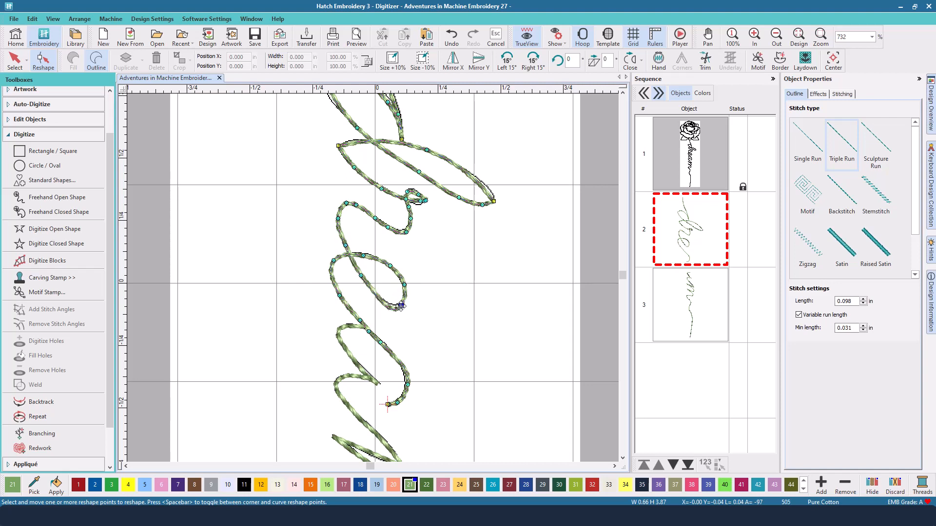
{"action": "left_click_drag", "start_coordinate": [400, 306], "coordinate": [401, 300]}
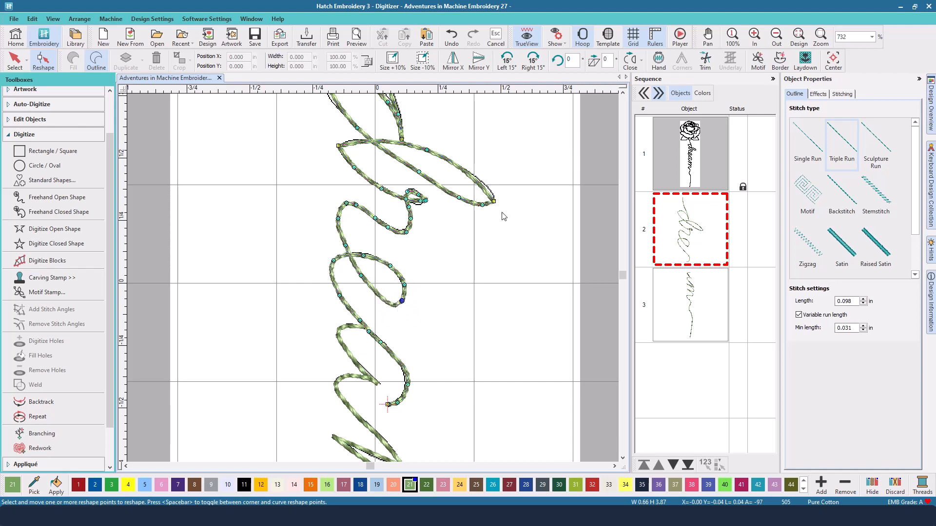
Step: Reshape the small loop of the "r" and its connecting stroke from the "d" by adding and repositioning points along the artwork
{"action": "left_click", "coordinate": [493, 201]}
{"action": "left_click", "coordinate": [419, 203]}
{"action": "left_click", "coordinate": [406, 200]}
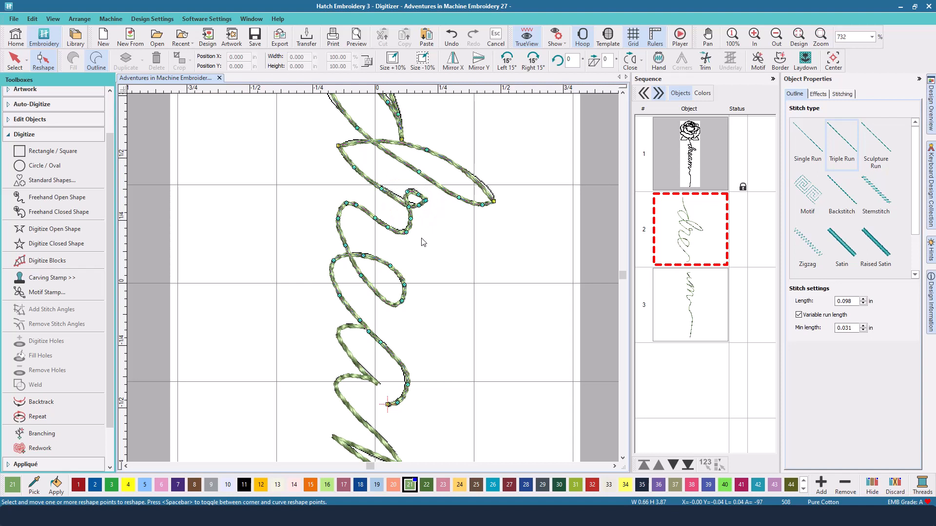
{"action": "left_click", "coordinate": [425, 200]}
{"action": "left_click", "coordinate": [418, 193]}
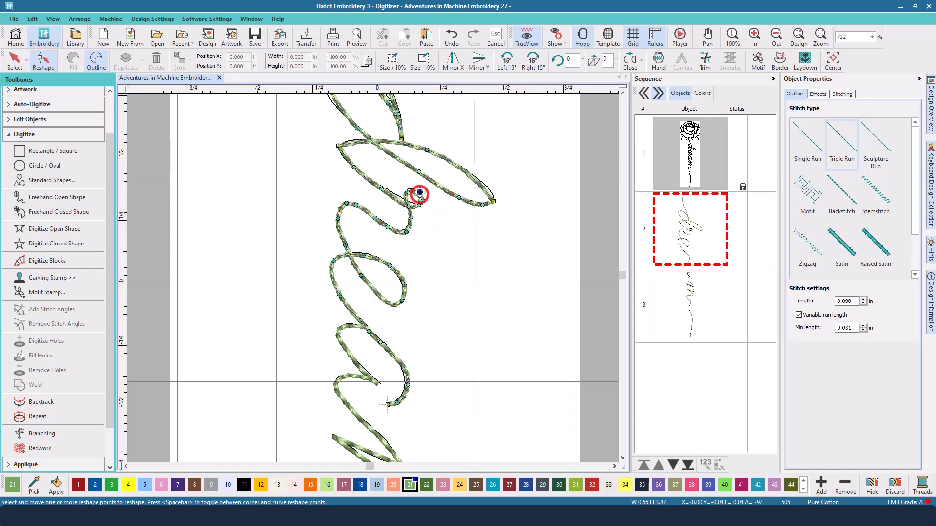
{"action": "left_click", "coordinate": [409, 192]}
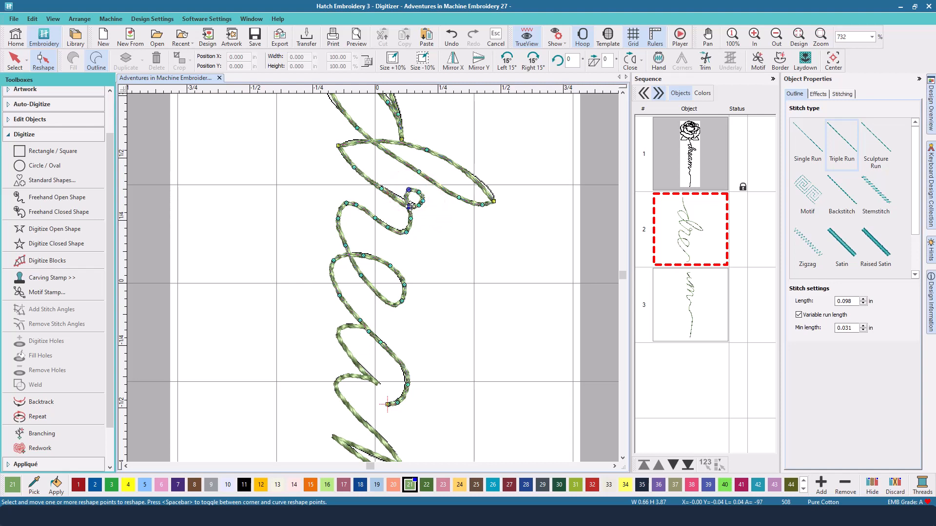
{"action": "left_click", "coordinate": [410, 206]}
{"action": "left_click", "coordinate": [407, 201]}
{"action": "left_click", "coordinate": [380, 189]}
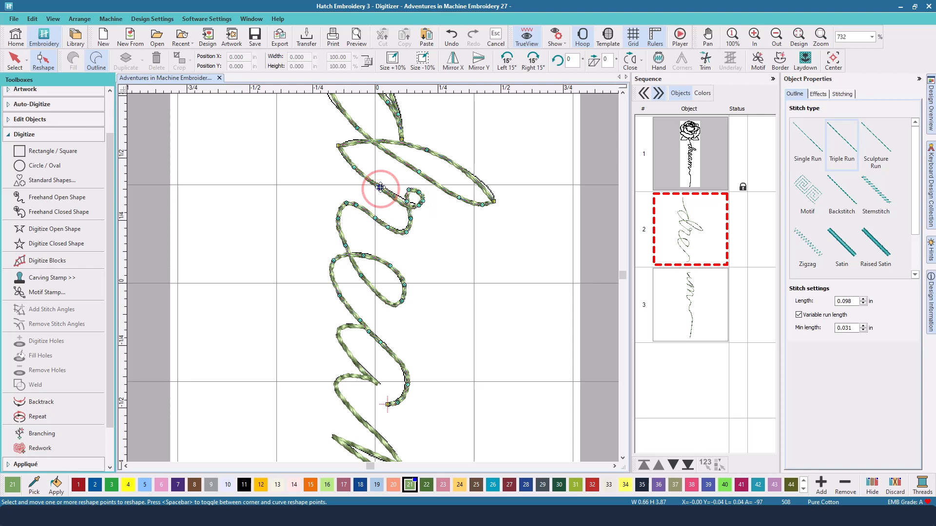
{"action": "left_click", "coordinate": [417, 205]}
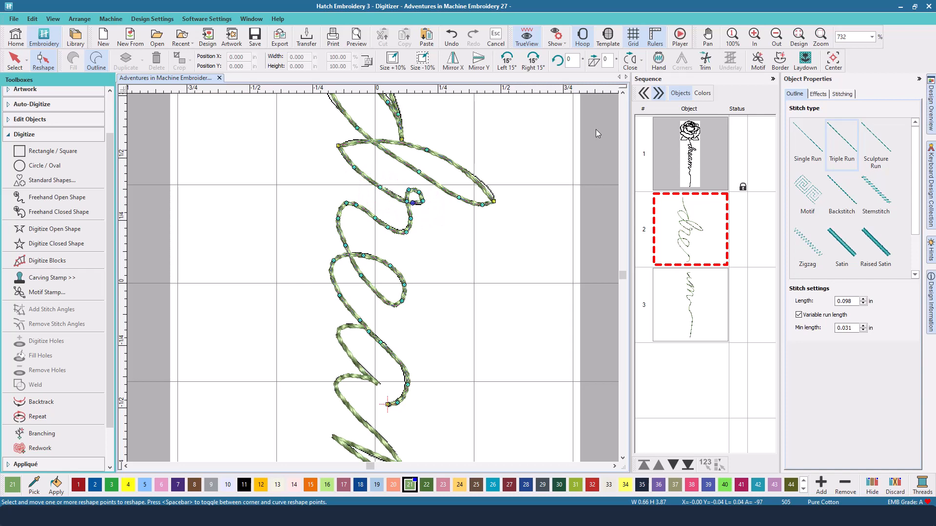
Step: Round both ends of the long ascender loop of the "d" with curve points and add points so its outline follows the artwork
{"action": "left_click", "coordinate": [622, 92]}
{"action": "left_click", "coordinate": [622, 92]}
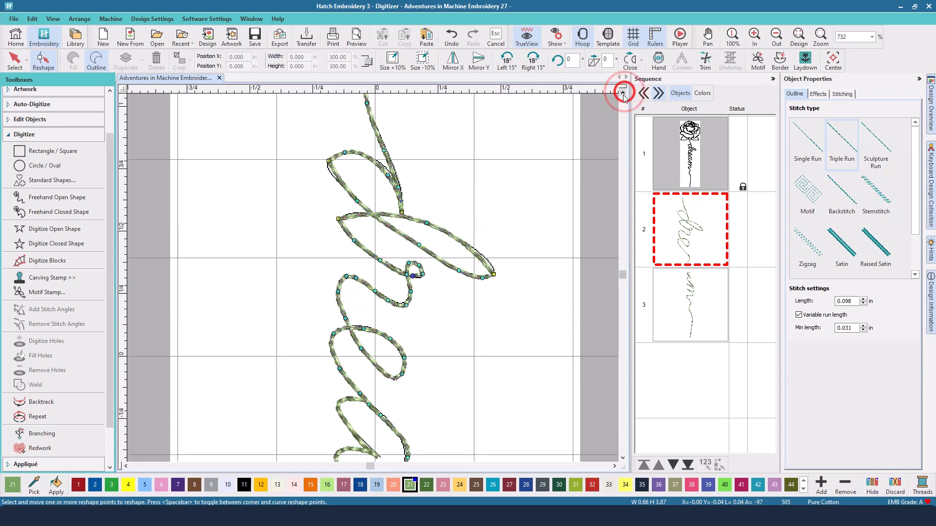
{"action": "left_click", "coordinate": [493, 275]}
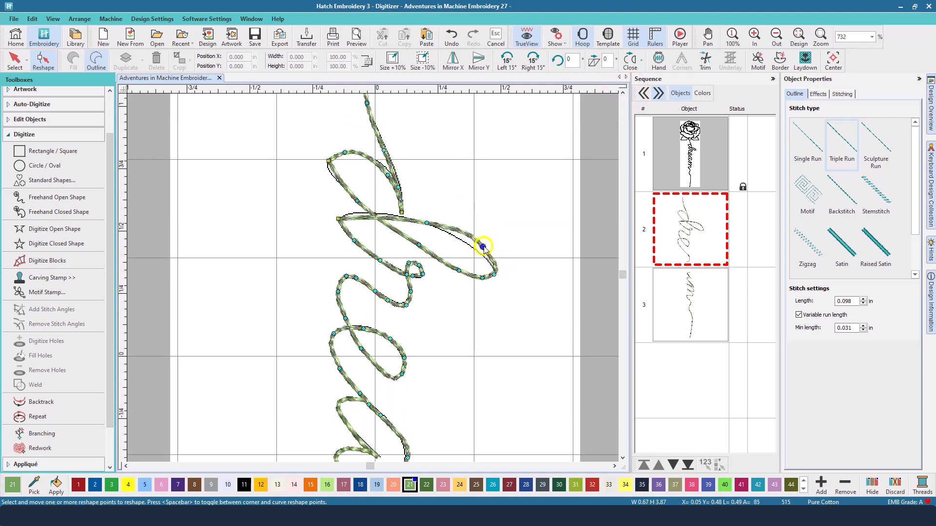
{"action": "left_click", "coordinate": [483, 254]}
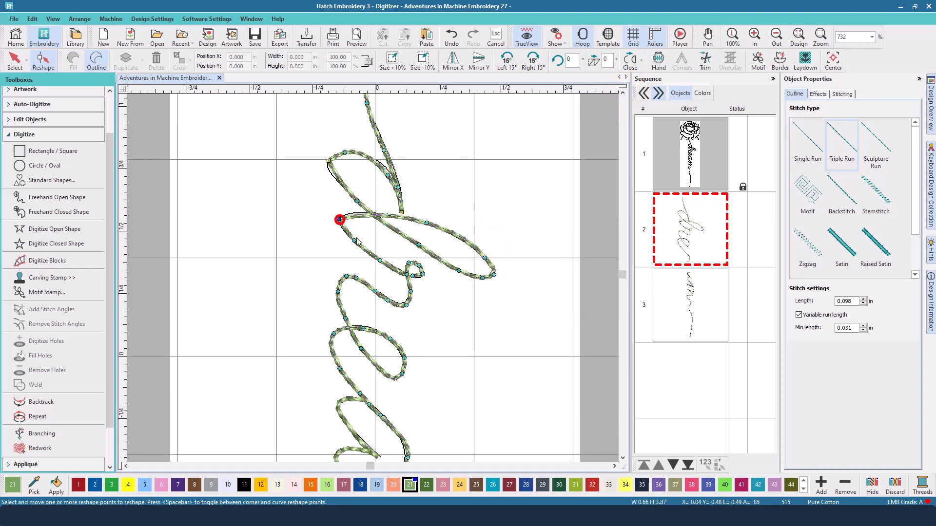
{"action": "left_click", "coordinate": [347, 205]}
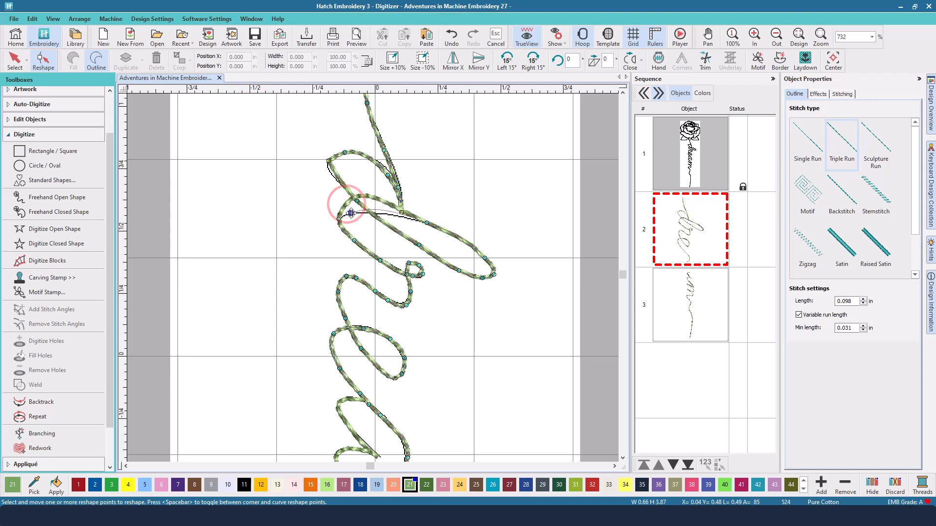
{"action": "left_click", "coordinate": [379, 213]}
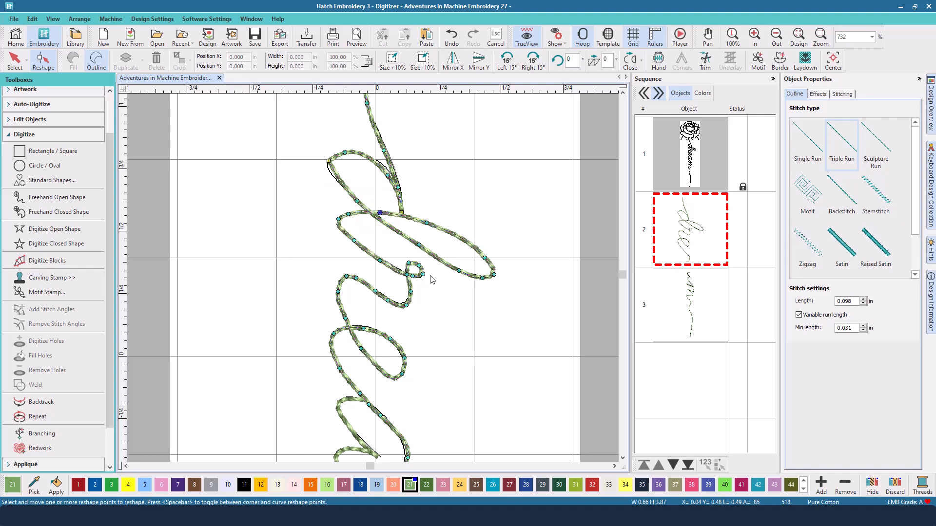
Step: Change the corner point at the base of the "d" bowl to a curve and move the bowl's upper point onto the artwork
{"action": "left_click", "coordinate": [326, 162]}
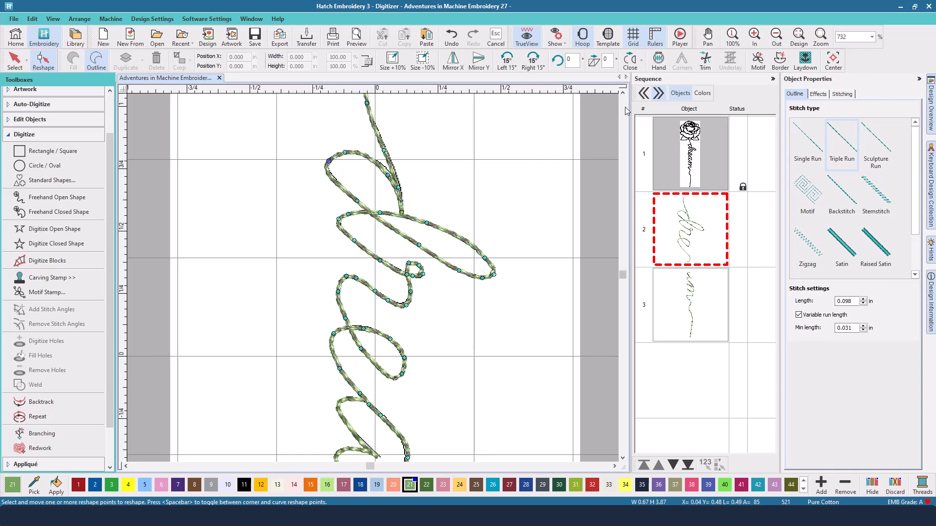
{"action": "left_click", "coordinate": [622, 92]}
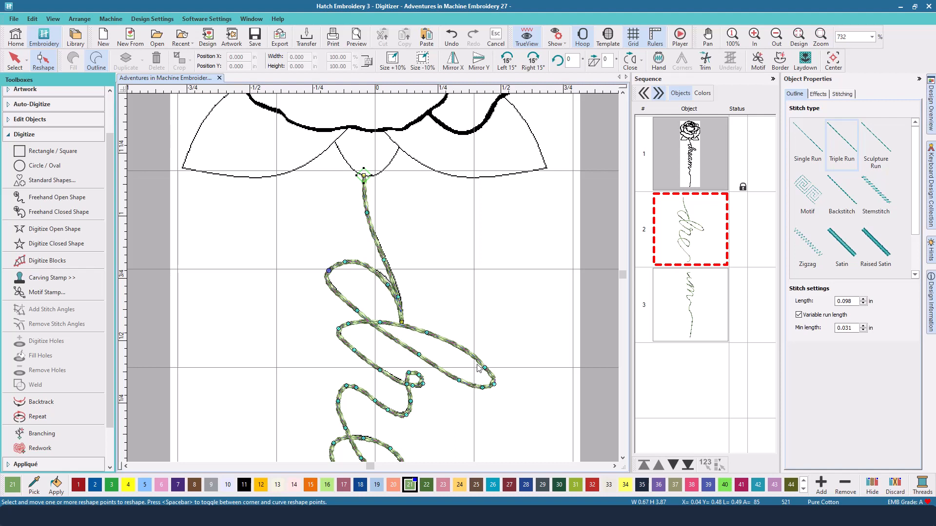
{"action": "left_click_drag", "start_coordinate": [387, 286], "coordinate": [384, 278]}
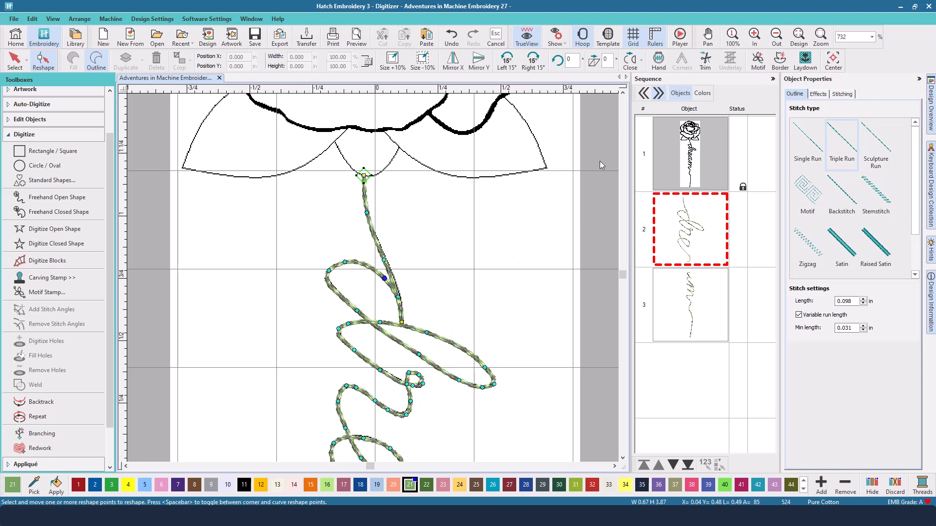
Step: Trace the outlines of the left sepal, the small centre sepal and the right sepal under the rose as freehand open triple-run lines
{"action": "left_click", "coordinate": [623, 93]}
{"action": "left_click", "coordinate": [623, 93]}
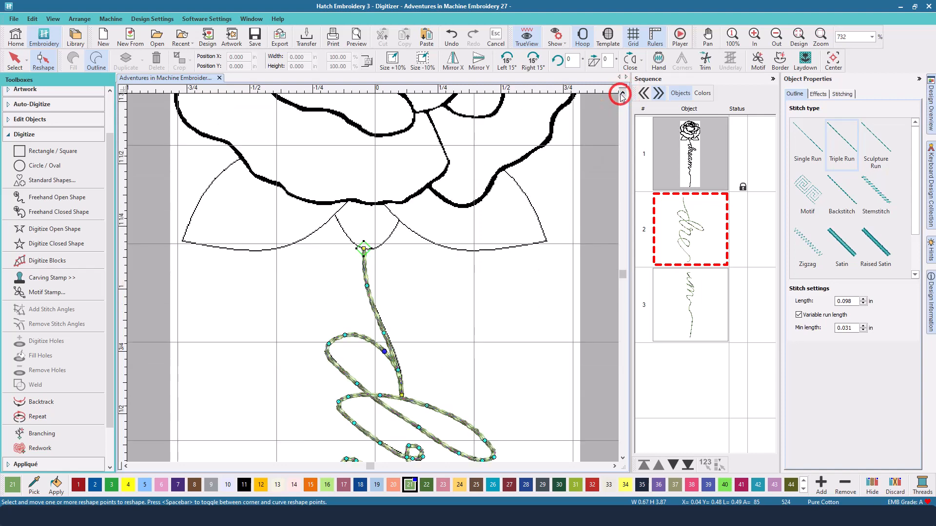
{"action": "left_click", "coordinate": [622, 93]}
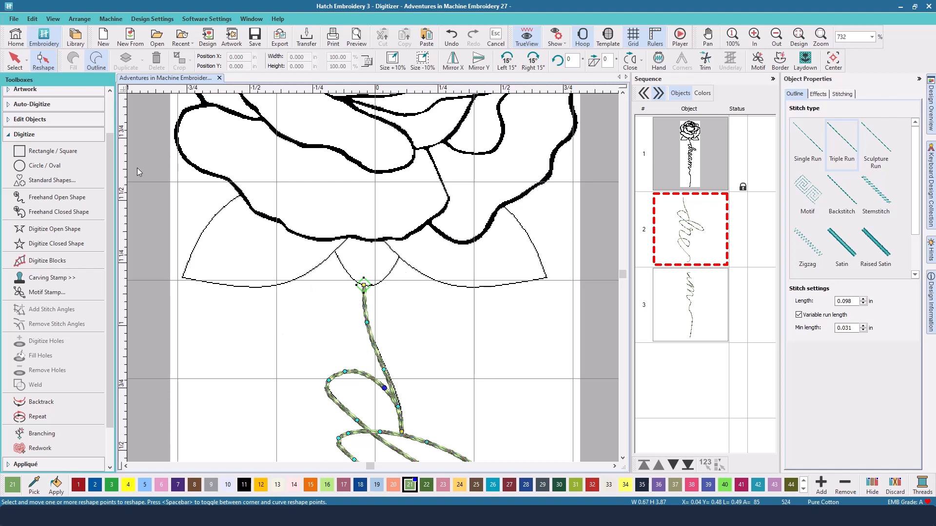
{"action": "left_click", "coordinate": [69, 198]}
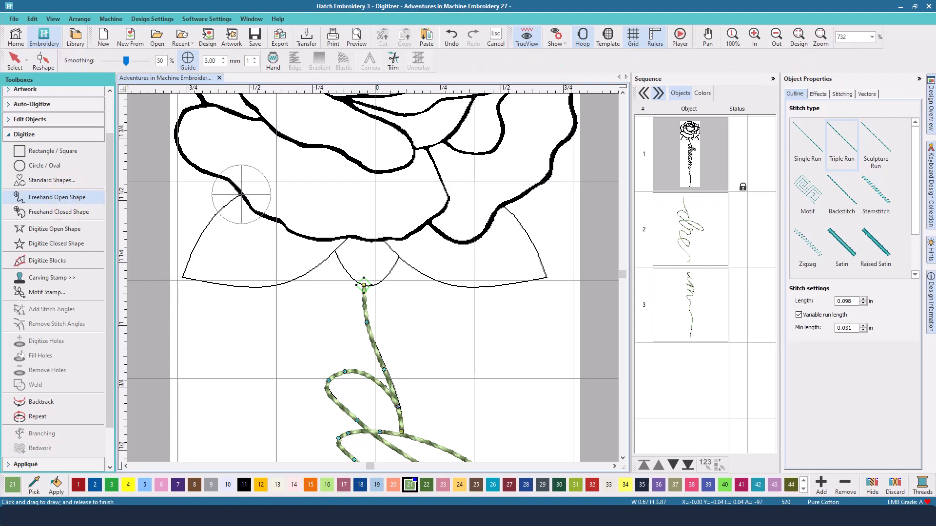
{"action": "mouse_move", "coordinate": [242, 195]}
{"action": "left_mouse_down"}
{"action": "mouse_move", "coordinate": [199, 238]}
{"action": "mouse_move", "coordinate": [182, 281]}
{"action": "mouse_move", "coordinate": [278, 285]}
{"action": "mouse_move", "coordinate": [348, 236]}
{"action": "left_mouse_up"}
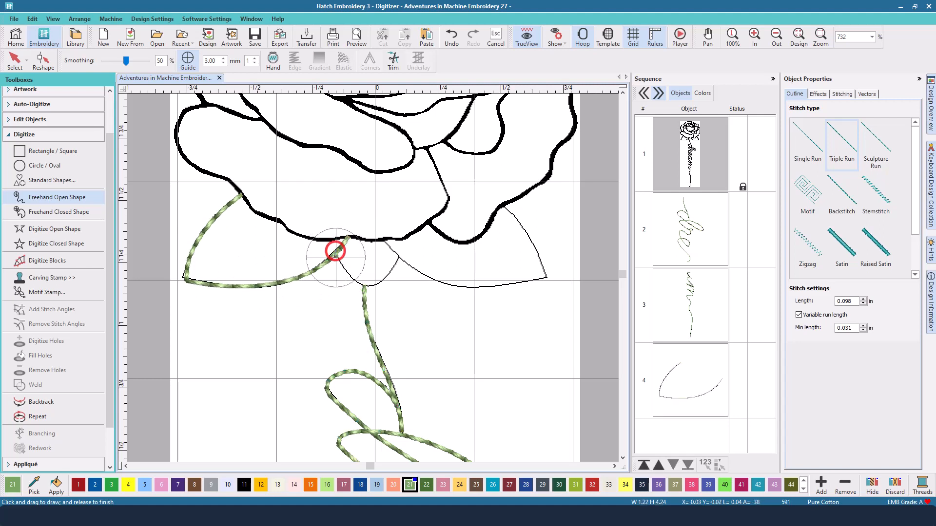
{"action": "mouse_move", "coordinate": [356, 283]}
{"action": "left_mouse_down"}
{"action": "mouse_move", "coordinate": [371, 286]}
{"action": "mouse_move", "coordinate": [396, 266]}
{"action": "mouse_move", "coordinate": [384, 239]}
{"action": "mouse_move", "coordinate": [410, 266]}
{"action": "mouse_move", "coordinate": [460, 285]}
{"action": "mouse_move", "coordinate": [548, 278]}
{"action": "mouse_move", "coordinate": [504, 207]}
{"action": "left_mouse_up"}
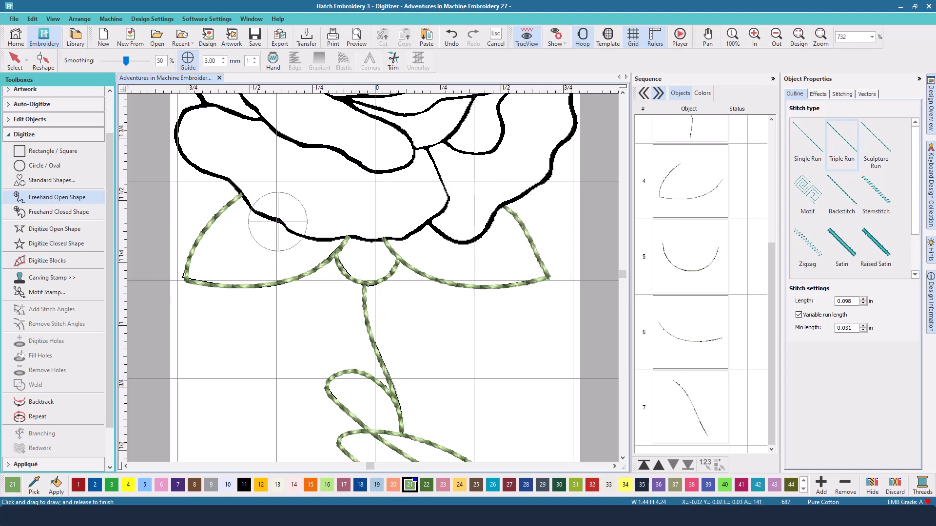
Step: Trace the vein inside each side sepal and the rose's lower edge between the two sepals as freehand triple-run lines
{"action": "left_click_drag", "start_coordinate": [278, 222], "coordinate": [219, 257]}
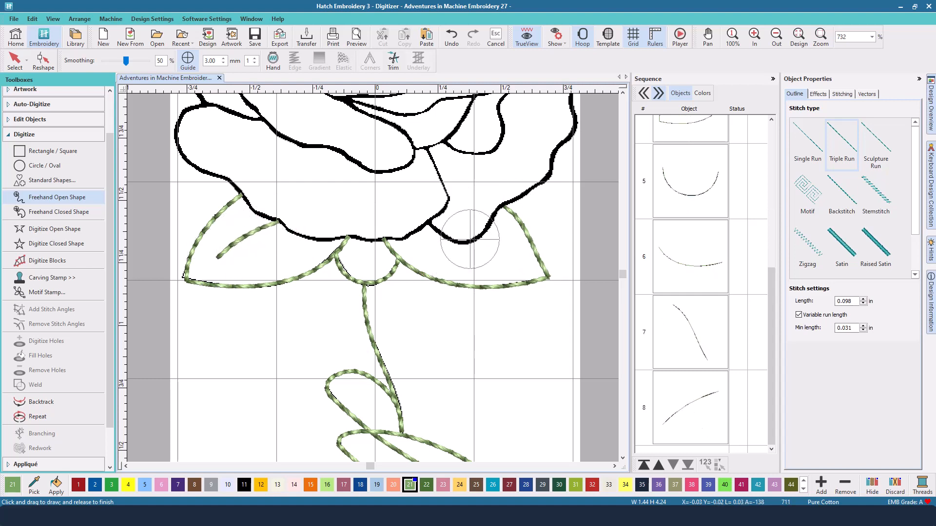
{"action": "left_click_drag", "start_coordinate": [469, 240], "coordinate": [519, 263]}
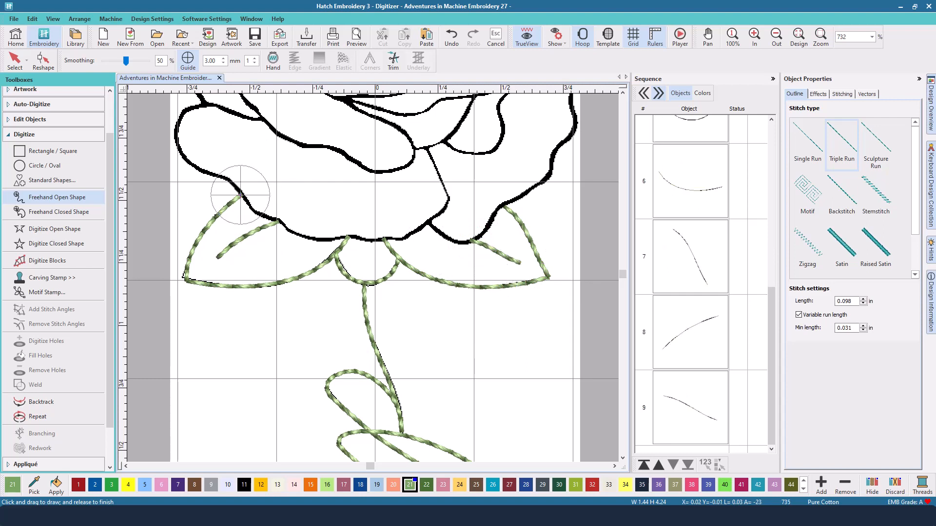
{"action": "mouse_move", "coordinate": [240, 195]}
{"action": "left_mouse_down"}
{"action": "mouse_move", "coordinate": [297, 234]}
{"action": "mouse_move", "coordinate": [352, 235]}
{"action": "mouse_move", "coordinate": [389, 257]}
{"action": "mouse_move", "coordinate": [429, 220]}
{"action": "mouse_move", "coordinate": [470, 243]}
{"action": "mouse_move", "coordinate": [506, 209]}
{"action": "left_mouse_up"}
Step: Select all the digitized stem, lettering and sepal lines and combine them into one object with Branching
{"action": "left_click", "coordinate": [21, 65]}
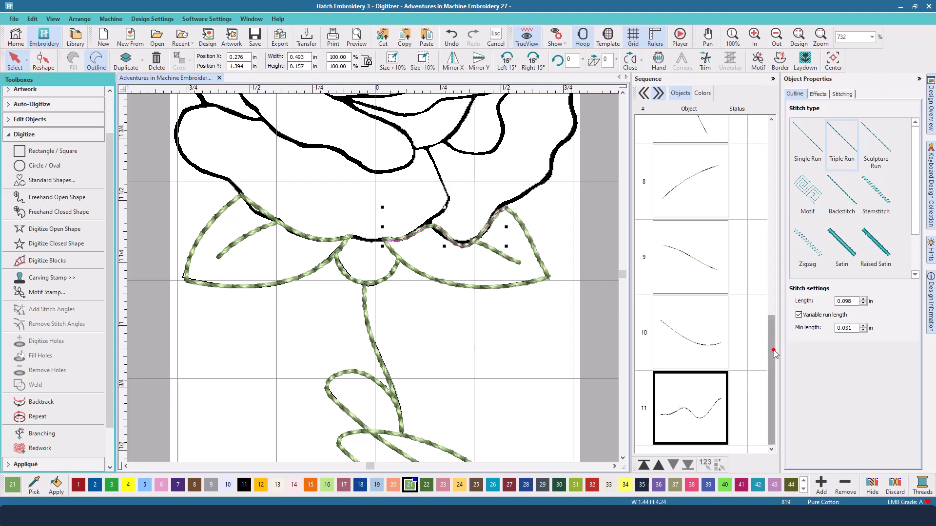
{"action": "left_click_drag", "start_coordinate": [771, 371], "coordinate": [795, 163]}
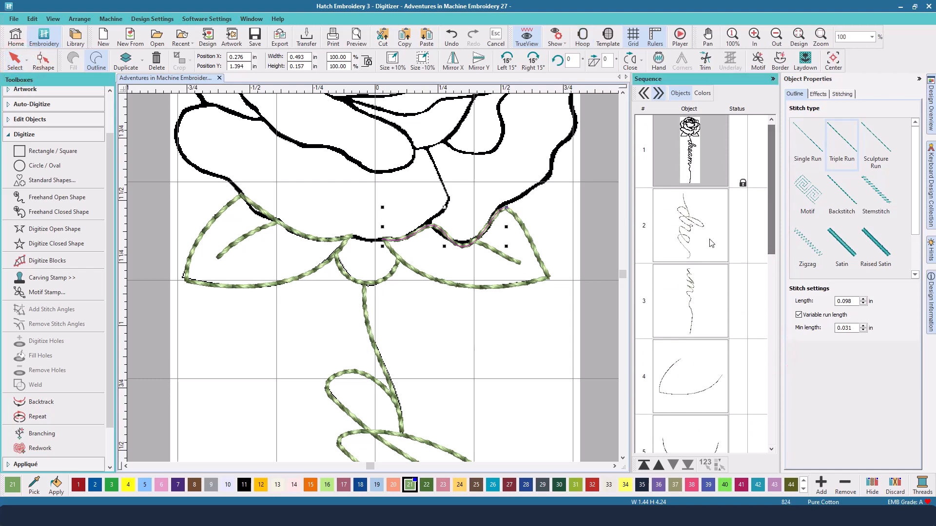
{"action": "key", "text": "ctrl+a"}
{"action": "left_click", "coordinate": [798, 39]}
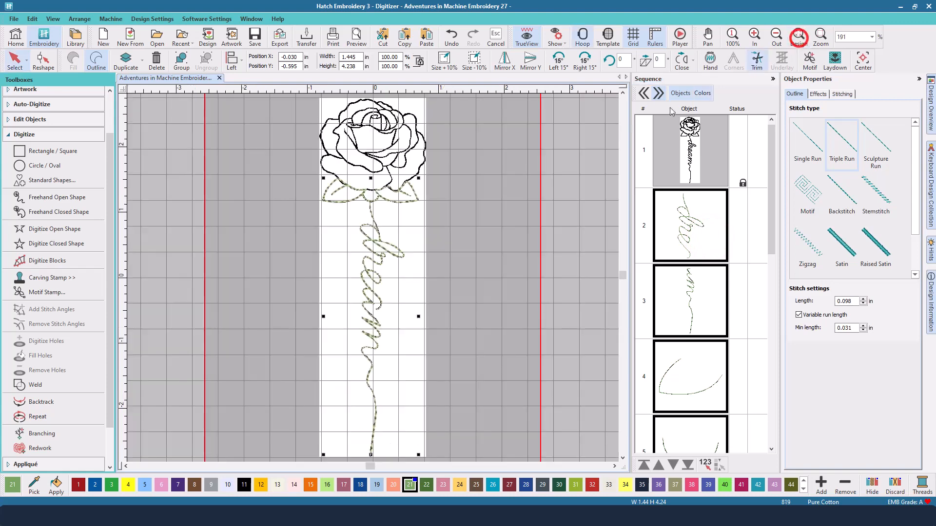
{"action": "scroll", "coordinate": [698, 451], "scroll_direction": "down", "scroll_amount": 3}
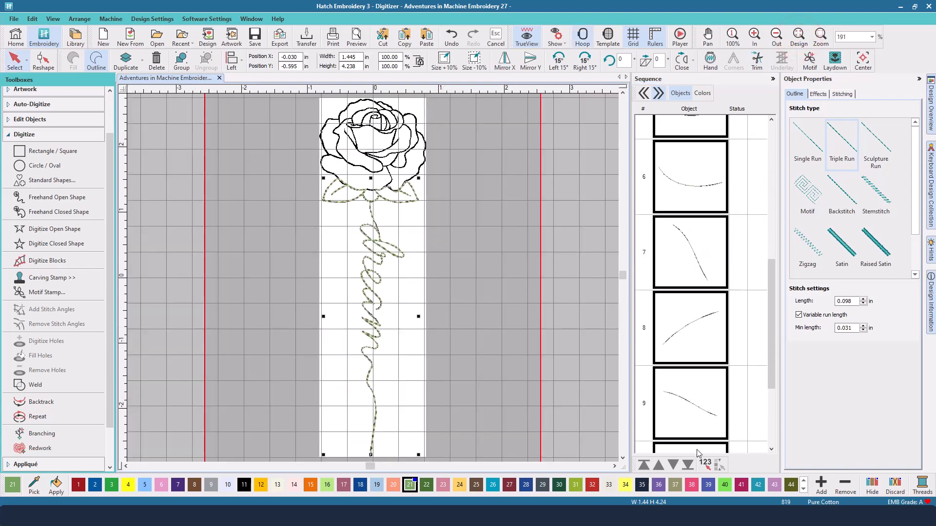
{"action": "scroll", "coordinate": [696, 444], "scroll_direction": "up", "scroll_amount": 4}
{"action": "scroll", "coordinate": [34, 175], "scroll_direction": "up", "scroll_amount": 3}
{"action": "left_click", "coordinate": [31, 187]}
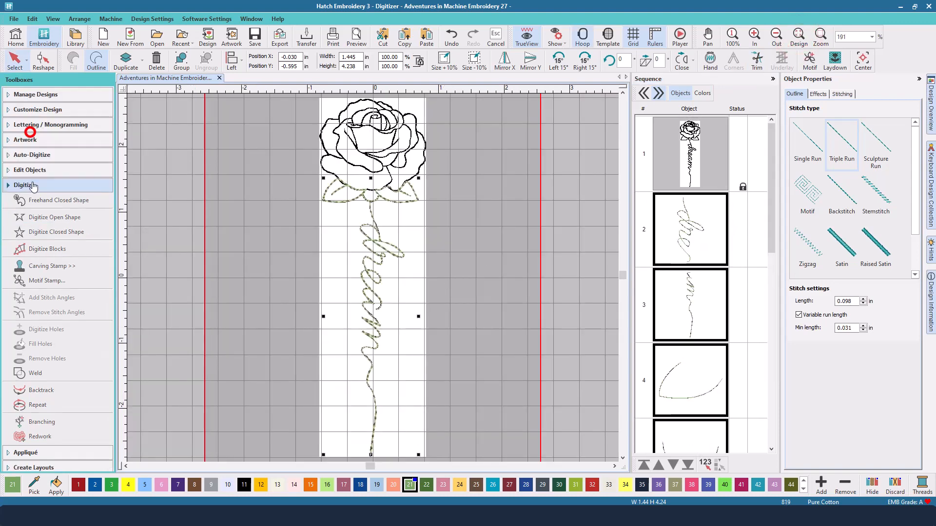
{"action": "left_click", "coordinate": [36, 171]}
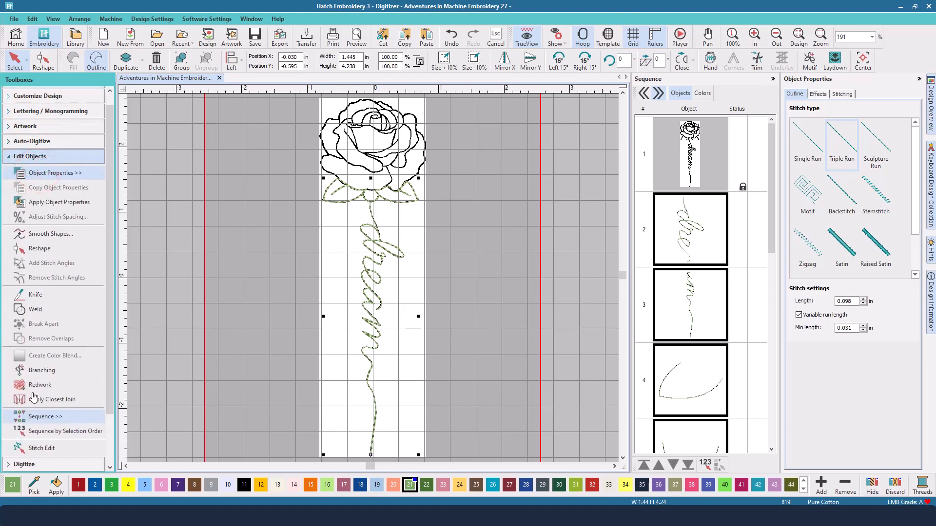
{"action": "left_click", "coordinate": [53, 373]}
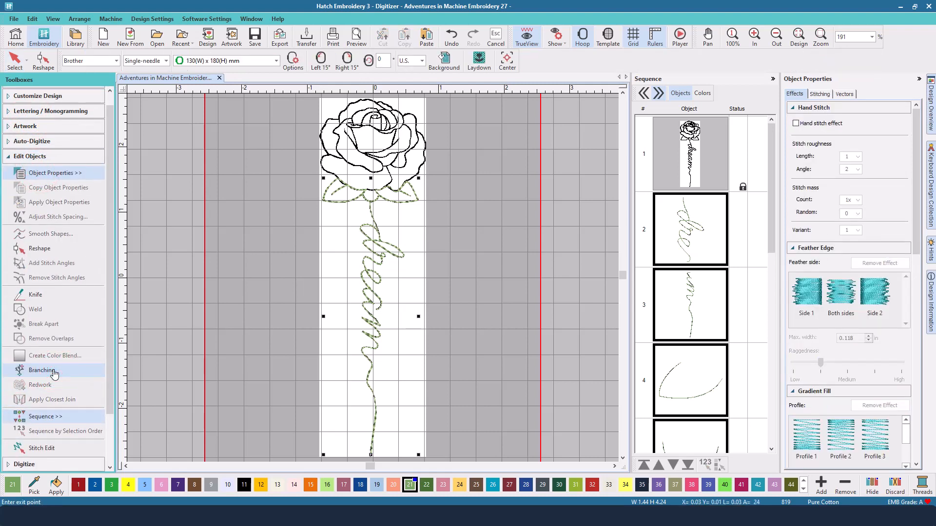
{"action": "key", "text": "Return"}
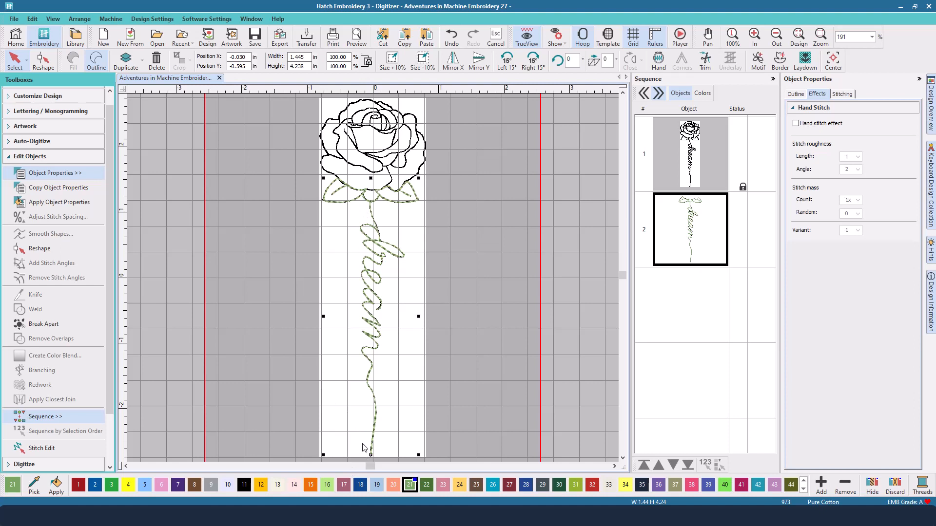
Step: Play the stitch-out simulation of the branched stem and sepals at a faster speed through to its end
{"action": "left_click", "coordinate": [683, 38]}
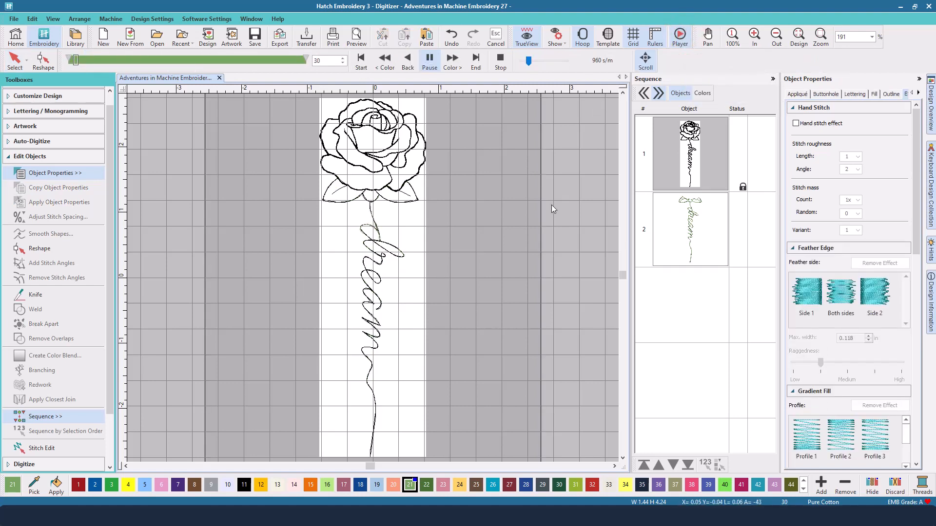
{"action": "left_click", "coordinate": [550, 62]}
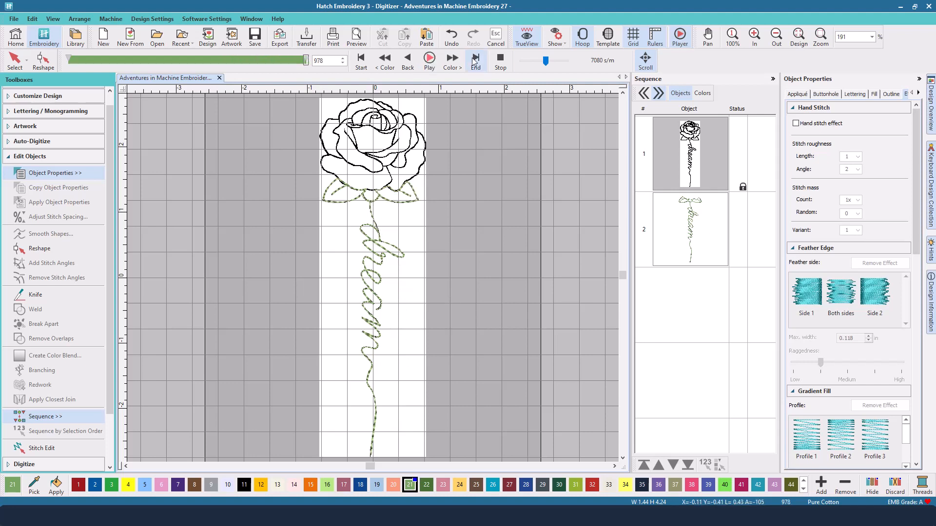
{"action": "left_click", "coordinate": [500, 59]}
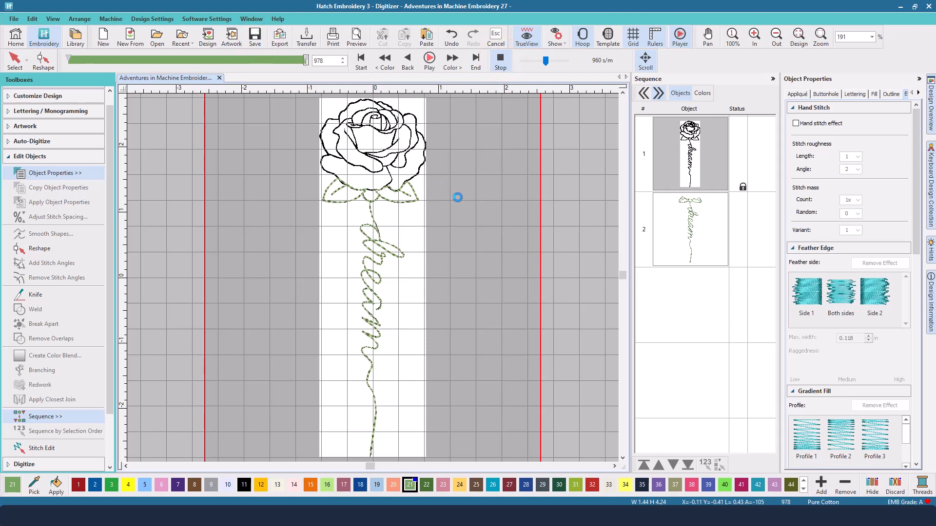
Step: Trace the rose's large bottom petal and the folded left petal above it as freehand open triple-run lines in red thread colour 1
{"action": "left_click", "coordinate": [623, 92]}
{"action": "left_click", "coordinate": [826, 35]}
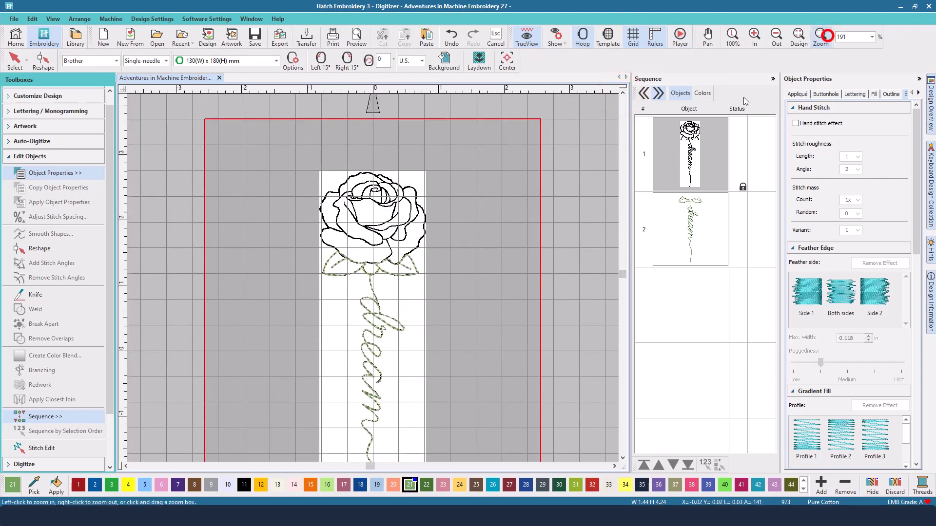
{"action": "left_click_drag", "start_coordinate": [304, 147], "coordinate": [439, 281]}
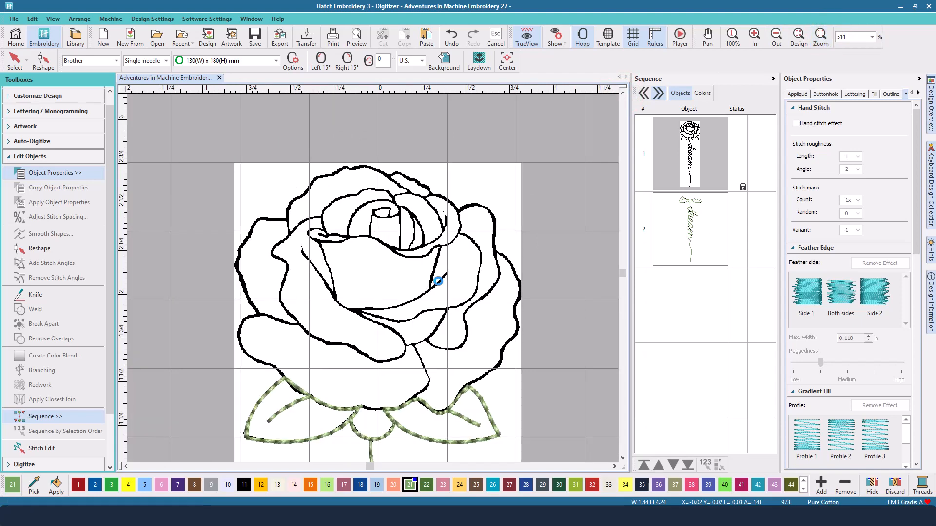
{"action": "left_click", "coordinate": [622, 459]}
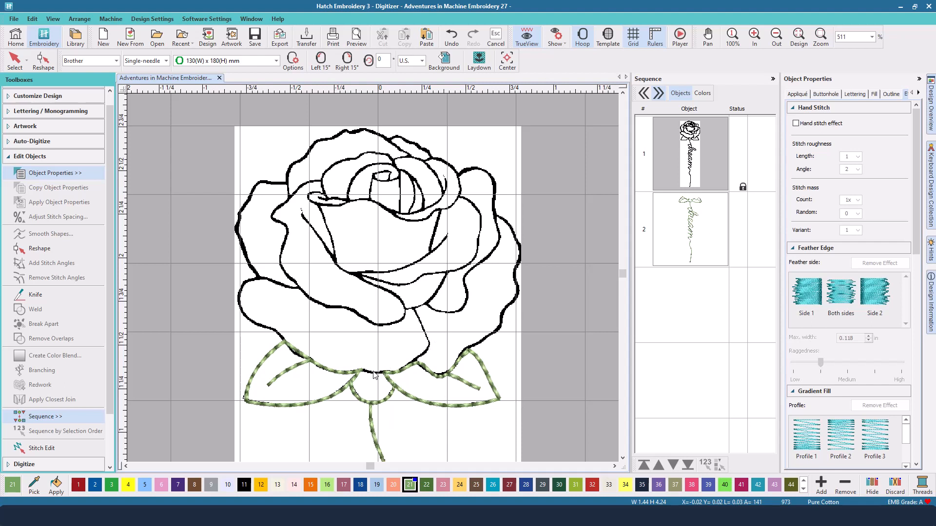
{"action": "left_click", "coordinate": [43, 157]}
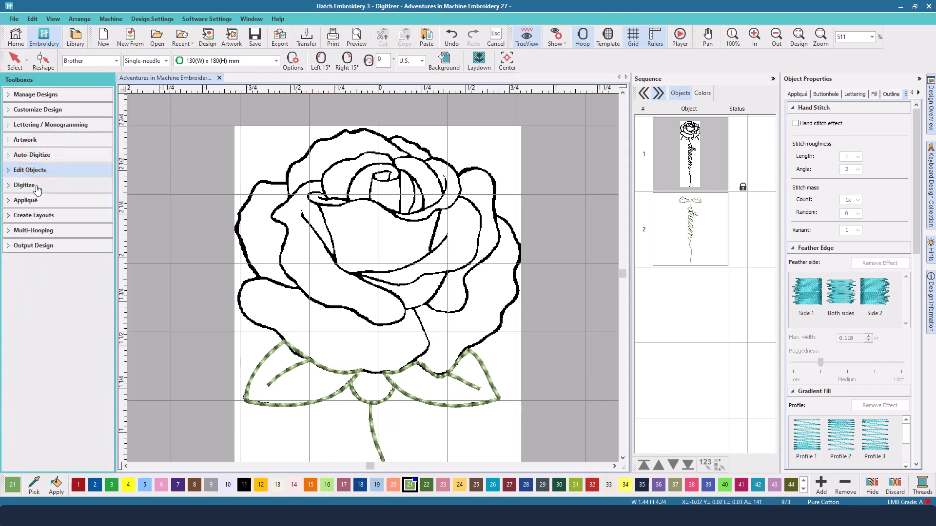
{"action": "left_click", "coordinate": [37, 188]}
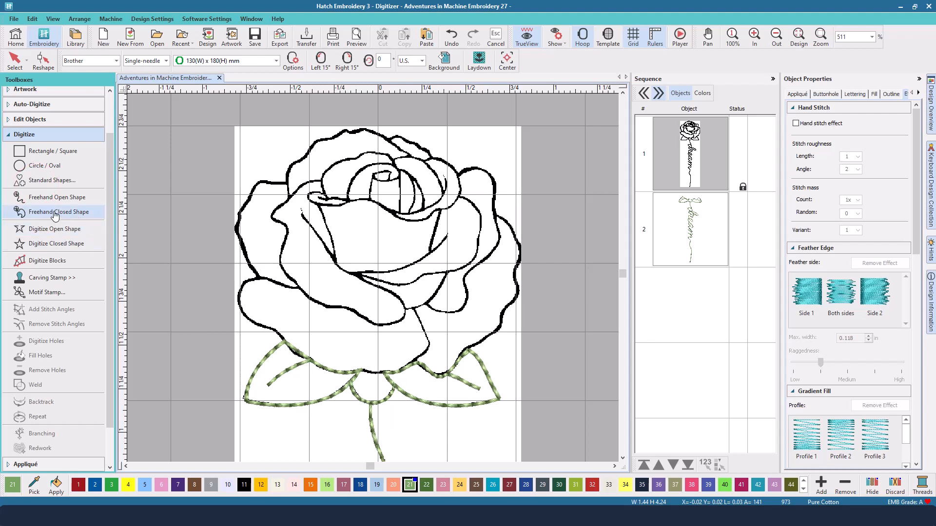
{"action": "left_click", "coordinate": [54, 197]}
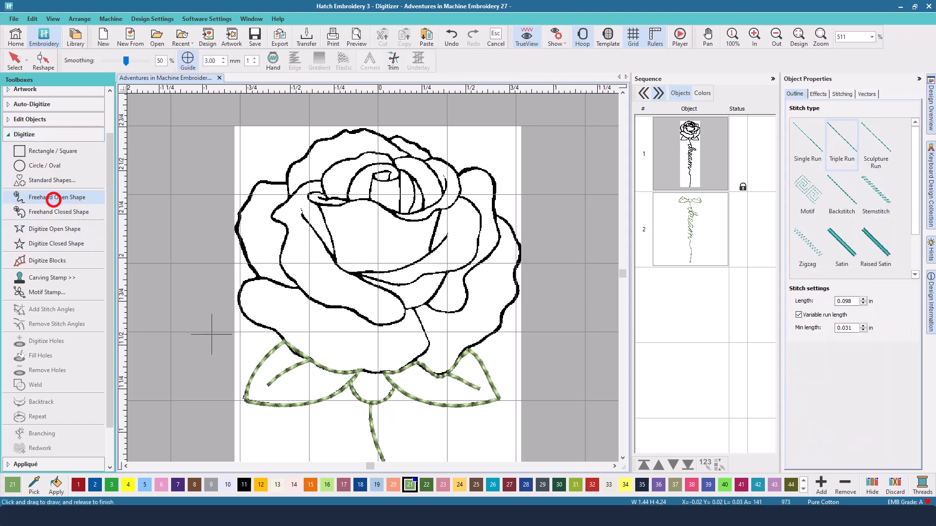
{"action": "left_click", "coordinate": [345, 486]}
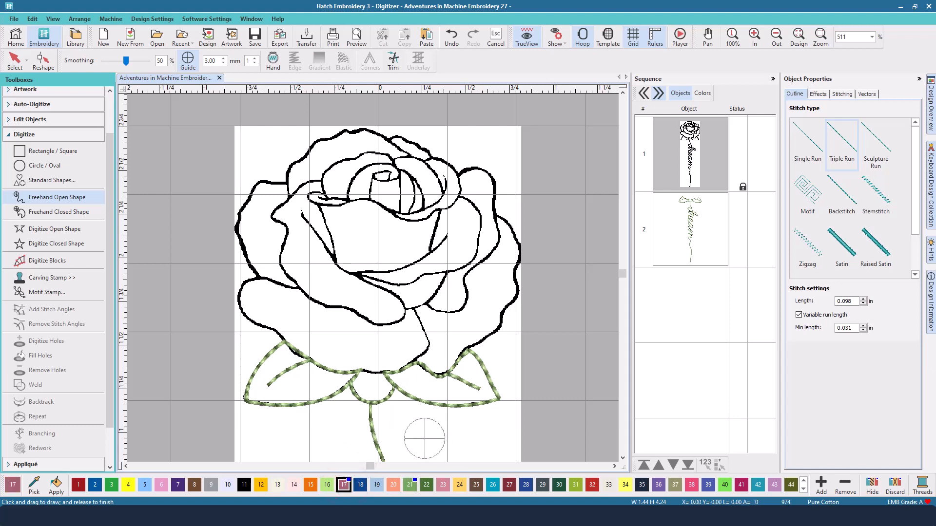
{"action": "left_click", "coordinate": [81, 481]}
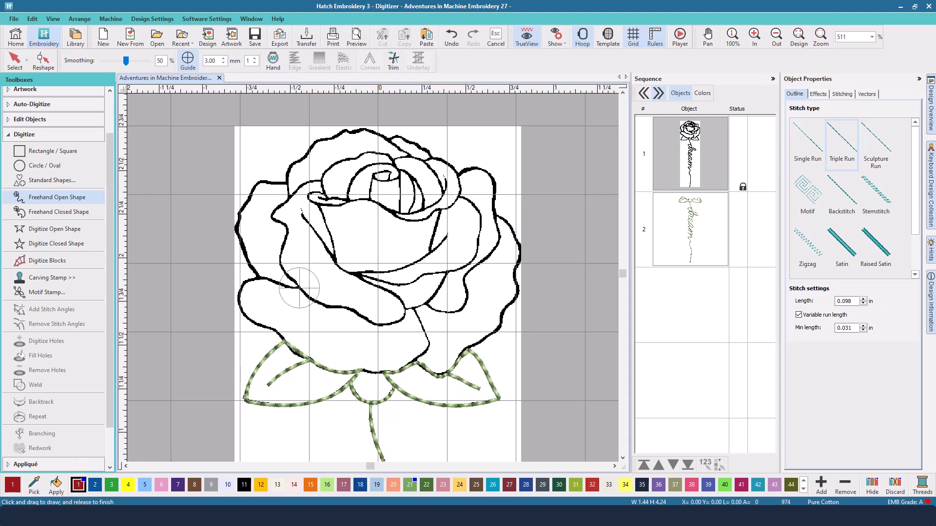
{"action": "mouse_move", "coordinate": [299, 288]}
{"action": "left_mouse_down"}
{"action": "mouse_move", "coordinate": [253, 278]}
{"action": "mouse_move", "coordinate": [239, 294]}
{"action": "mouse_move", "coordinate": [243, 312]}
{"action": "mouse_move", "coordinate": [320, 368]}
{"action": "mouse_move", "coordinate": [401, 370]}
{"action": "mouse_move", "coordinate": [429, 345]}
{"action": "mouse_move", "coordinate": [414, 306]}
{"action": "left_mouse_up"}
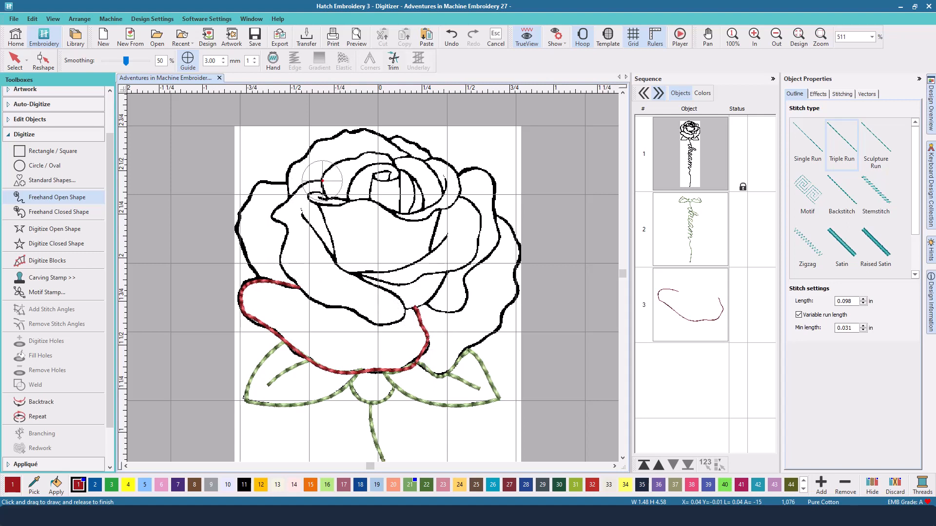
{"action": "mouse_move", "coordinate": [322, 180]}
{"action": "left_mouse_down"}
{"action": "mouse_move", "coordinate": [272, 221]}
{"action": "mouse_move", "coordinate": [286, 227]}
{"action": "mouse_move", "coordinate": [285, 274]}
{"action": "mouse_move", "coordinate": [325, 306]}
{"action": "left_mouse_up"}
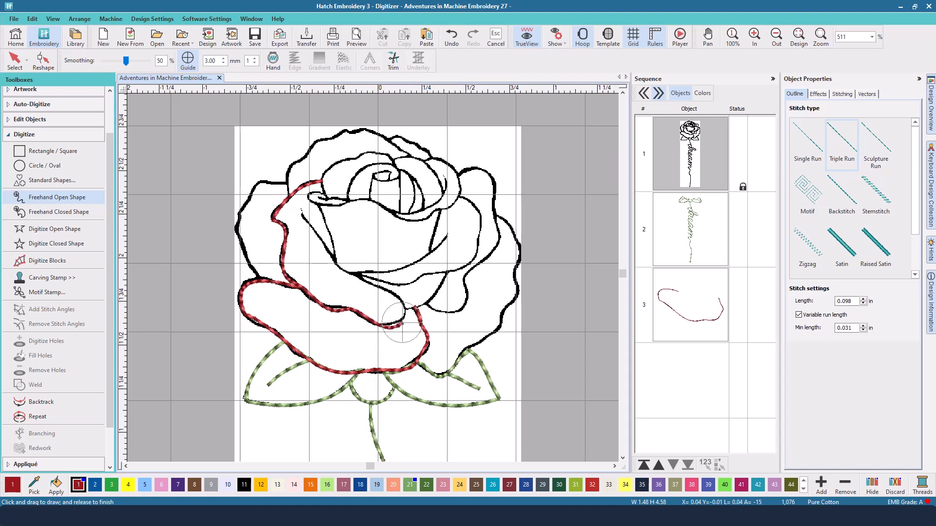
{"action": "mouse_move", "coordinate": [402, 324]}
{"action": "left_mouse_down"}
{"action": "mouse_move", "coordinate": [403, 300]}
{"action": "mouse_move", "coordinate": [340, 267]}
{"action": "mouse_move", "coordinate": [301, 206]}
{"action": "left_mouse_up"}
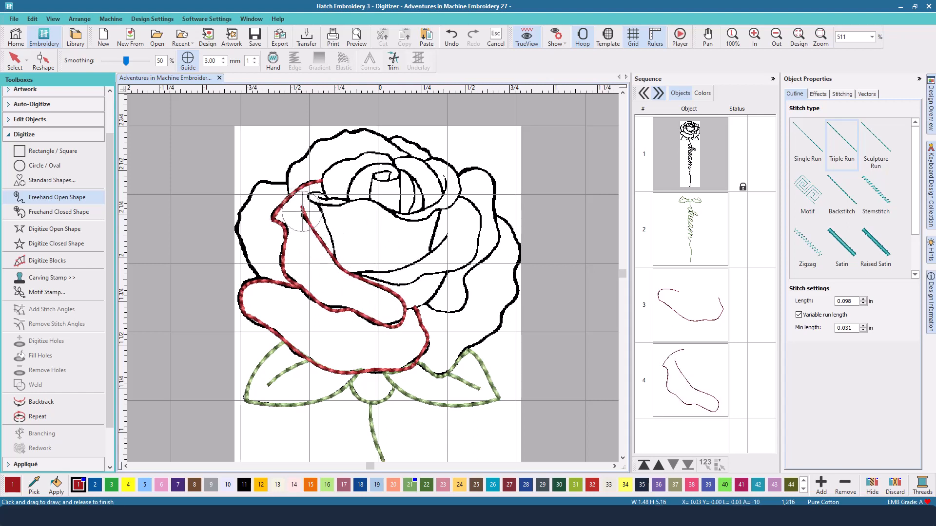
Step: Trace the rose's outer left and top petal edges and the curved petal edges below and right of its centre as freehand red lines
{"action": "mouse_move", "coordinate": [288, 182]}
{"action": "left_mouse_down"}
{"action": "mouse_move", "coordinate": [254, 183]}
{"action": "mouse_move", "coordinate": [238, 211]}
{"action": "mouse_move", "coordinate": [236, 234]}
{"action": "mouse_move", "coordinate": [260, 281]}
{"action": "left_mouse_up"}
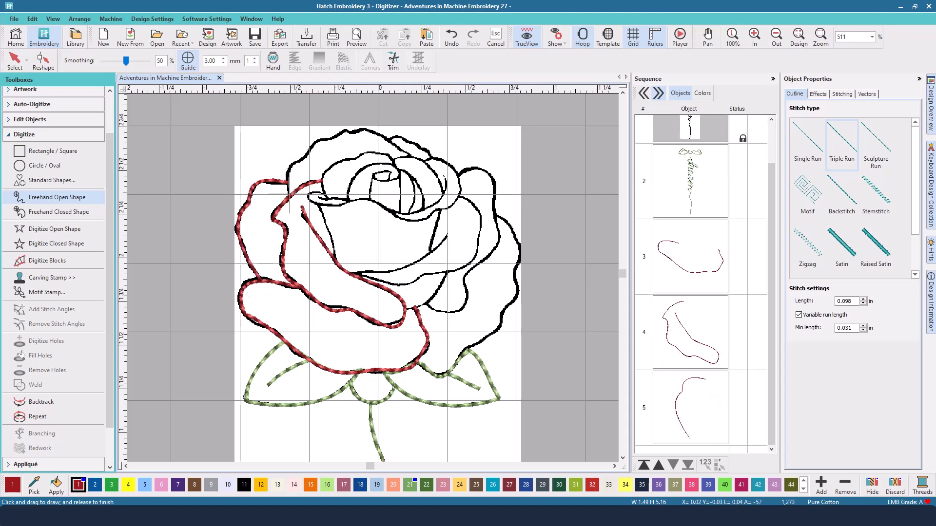
{"action": "mouse_move", "coordinate": [290, 196]}
{"action": "left_mouse_down"}
{"action": "mouse_move", "coordinate": [288, 164]}
{"action": "mouse_move", "coordinate": [345, 130]}
{"action": "mouse_move", "coordinate": [372, 130]}
{"action": "mouse_move", "coordinate": [411, 156]}
{"action": "left_mouse_up"}
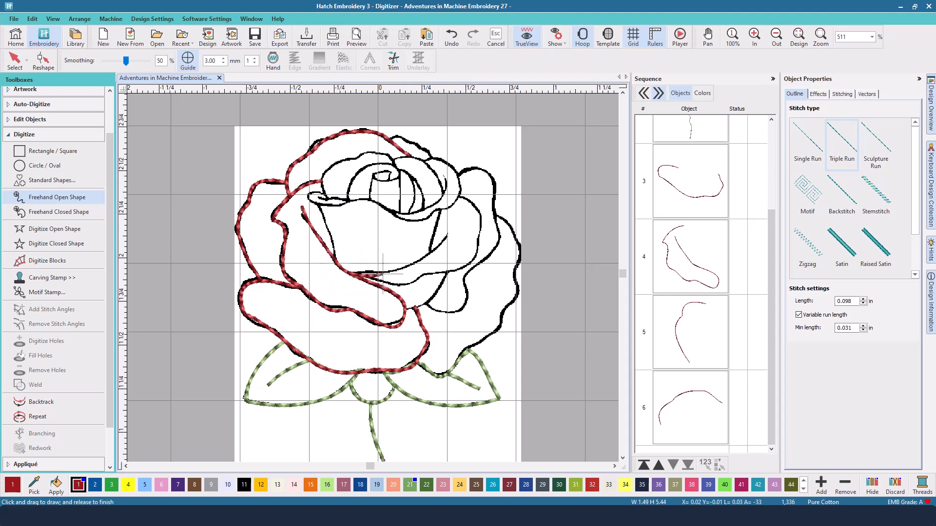
{"action": "left_click_drag", "start_coordinate": [399, 269], "coordinate": [447, 235]}
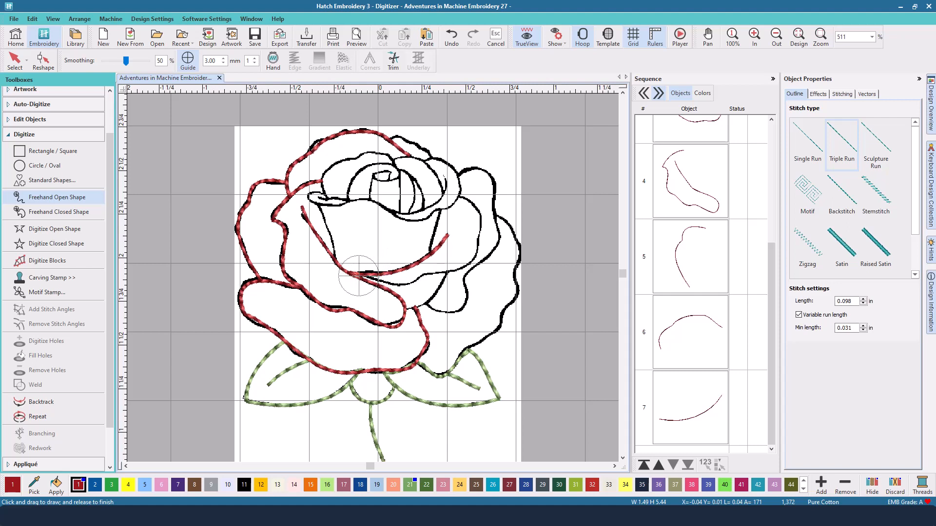
{"action": "mouse_move", "coordinate": [356, 274]}
{"action": "left_mouse_down"}
{"action": "mouse_move", "coordinate": [407, 286]}
{"action": "mouse_move", "coordinate": [460, 268]}
{"action": "mouse_move", "coordinate": [480, 233]}
{"action": "mouse_move", "coordinate": [475, 210]}
{"action": "mouse_move", "coordinate": [459, 199]}
{"action": "left_mouse_up"}
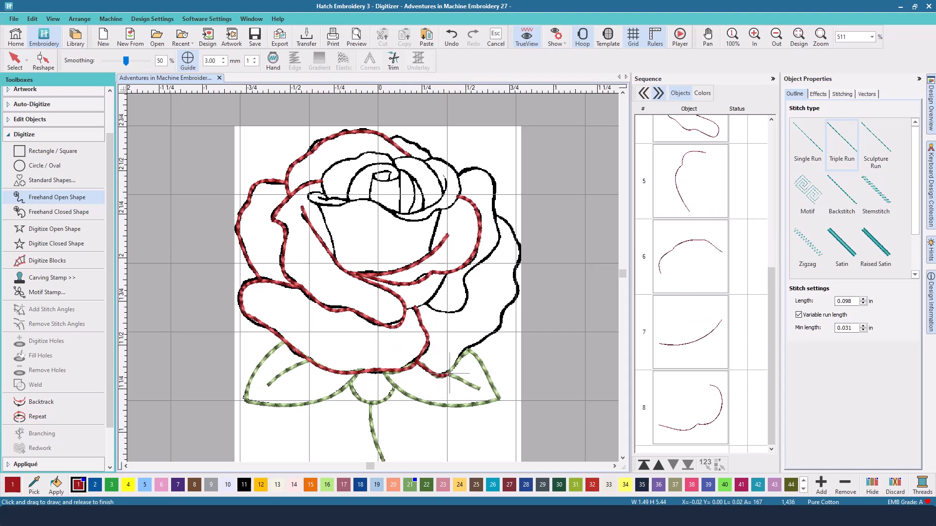
Step: Try to trace the outer edge of the rose's lower right petal upward from the right sepal, and undo the line
{"action": "mouse_move", "coordinate": [455, 366]}
{"action": "left_mouse_down"}
{"action": "mouse_move", "coordinate": [499, 328]}
{"action": "mouse_move", "coordinate": [516, 298]}
{"action": "mouse_move", "coordinate": [513, 278]}
{"action": "mouse_move", "coordinate": [537, 295]}
{"action": "left_mouse_up"}
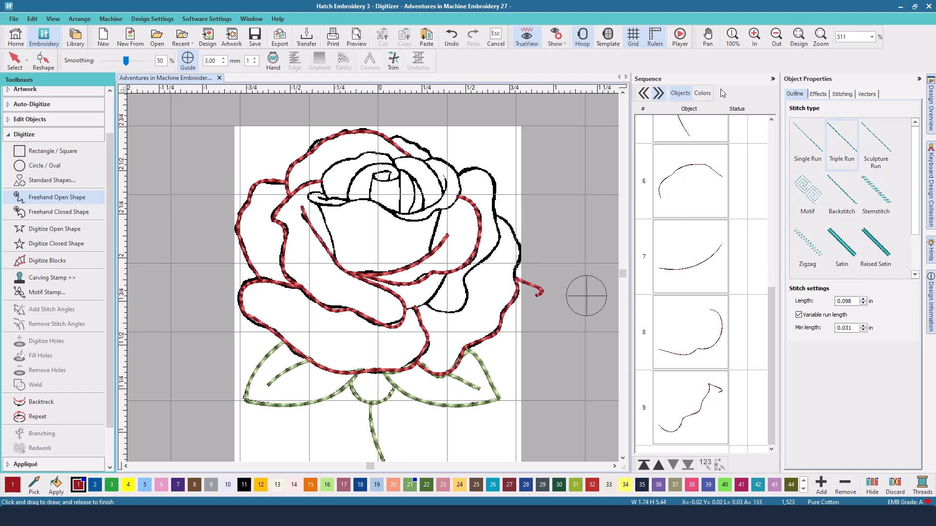
{"action": "left_click", "coordinate": [452, 35]}
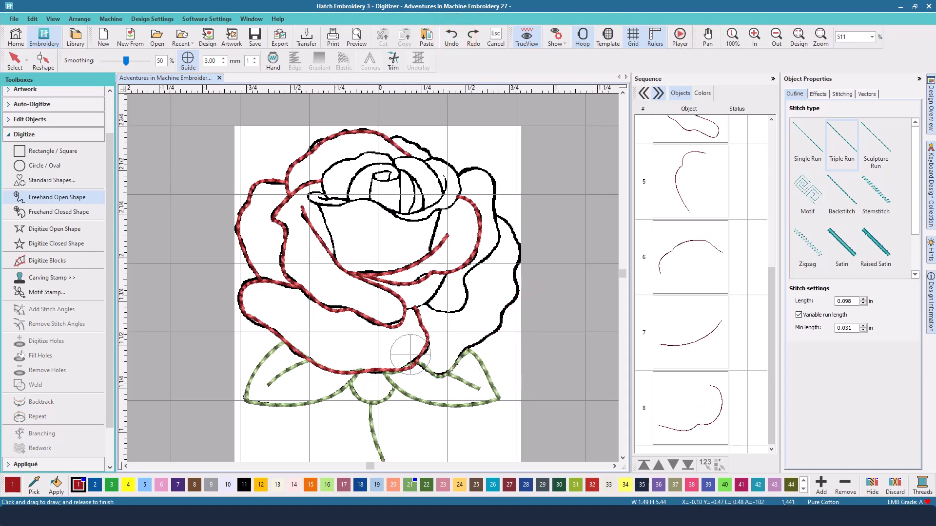
Step: Trace the rose's outer right petal edge, the short curve below the centre and the tall right petal as freehand red lines
{"action": "mouse_move", "coordinate": [415, 361]}
{"action": "left_mouse_down"}
{"action": "mouse_move", "coordinate": [433, 376]}
{"action": "mouse_move", "coordinate": [497, 329]}
{"action": "mouse_move", "coordinate": [516, 296]}
{"action": "mouse_move", "coordinate": [522, 252]}
{"action": "mouse_move", "coordinate": [495, 215]}
{"action": "left_mouse_up"}
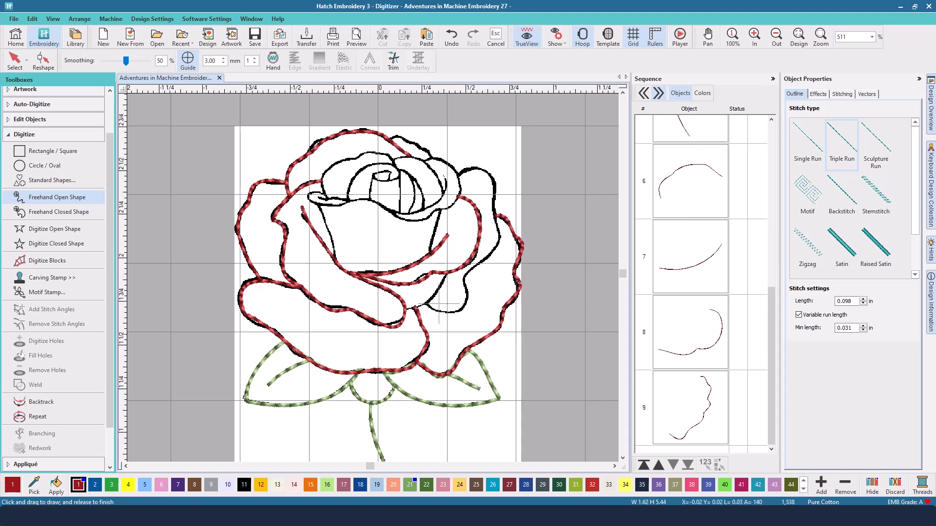
{"action": "mouse_move", "coordinate": [405, 309]}
{"action": "left_mouse_down"}
{"action": "mouse_move", "coordinate": [439, 293]}
{"action": "mouse_move", "coordinate": [448, 236]}
{"action": "left_mouse_up"}
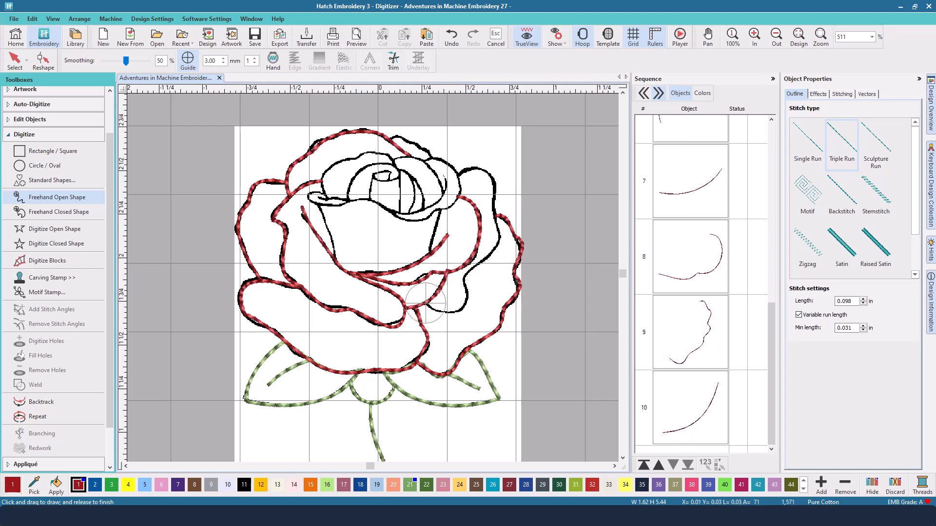
{"action": "mouse_move", "coordinate": [425, 302]}
{"action": "left_mouse_down"}
{"action": "mouse_move", "coordinate": [463, 308]}
{"action": "mouse_move", "coordinate": [465, 275]}
{"action": "mouse_move", "coordinate": [500, 241]}
{"action": "mouse_move", "coordinate": [495, 184]}
{"action": "mouse_move", "coordinate": [457, 173]}
{"action": "left_mouse_up"}
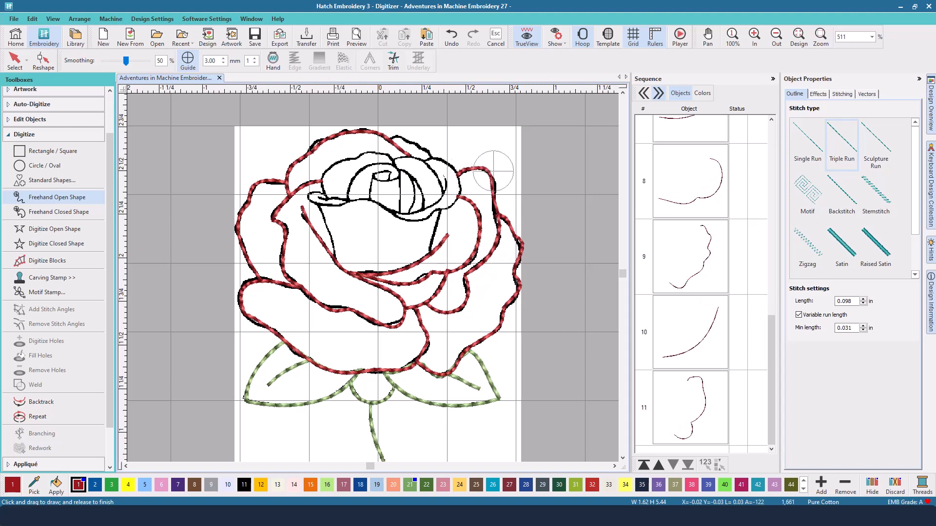
Step: Trace both sides of the rose's central cup and its curled rim around the bud as freehand red triple-run lines
{"action": "left_click_drag", "start_coordinate": [429, 254], "coordinate": [440, 209]}
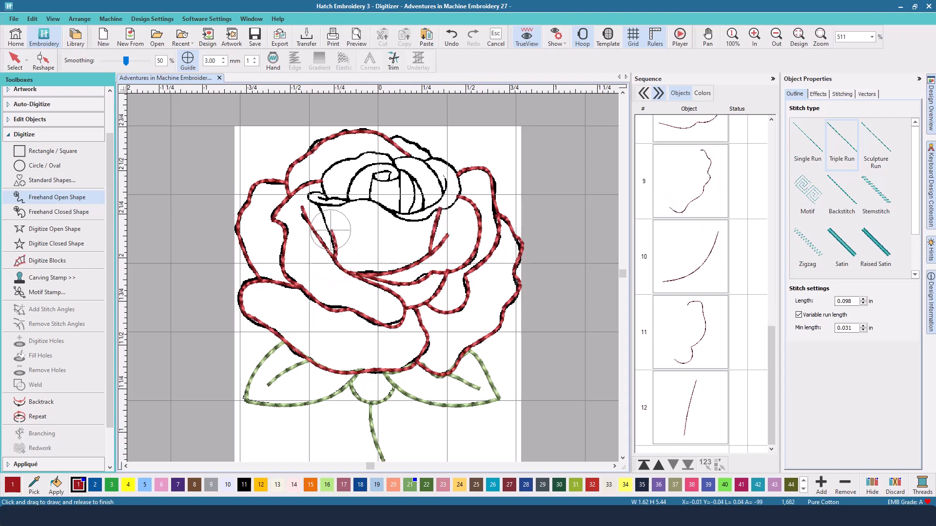
{"action": "left_click_drag", "start_coordinate": [330, 230], "coordinate": [319, 204]}
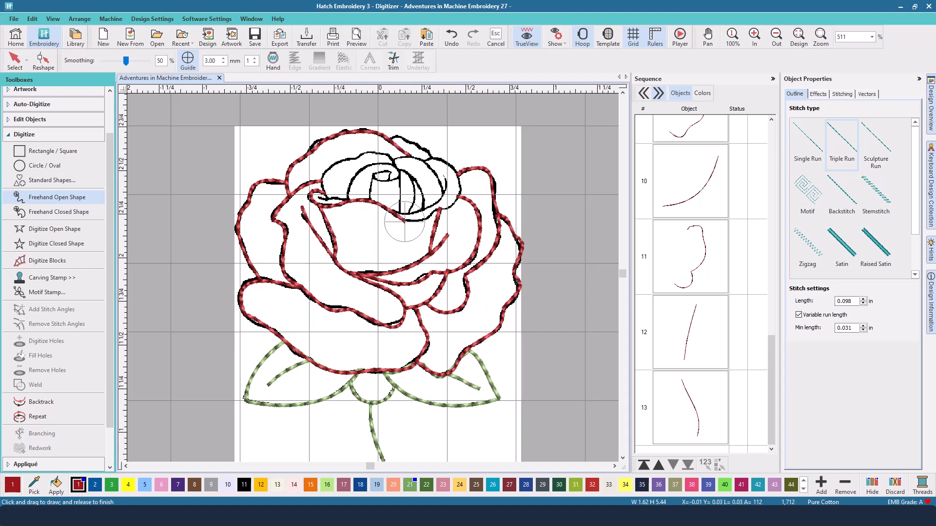
{"action": "mouse_move", "coordinate": [416, 223]}
{"action": "left_mouse_down"}
{"action": "mouse_move", "coordinate": [462, 189]}
{"action": "mouse_move", "coordinate": [450, 165]}
{"action": "mouse_move", "coordinate": [418, 157]}
{"action": "left_mouse_up"}
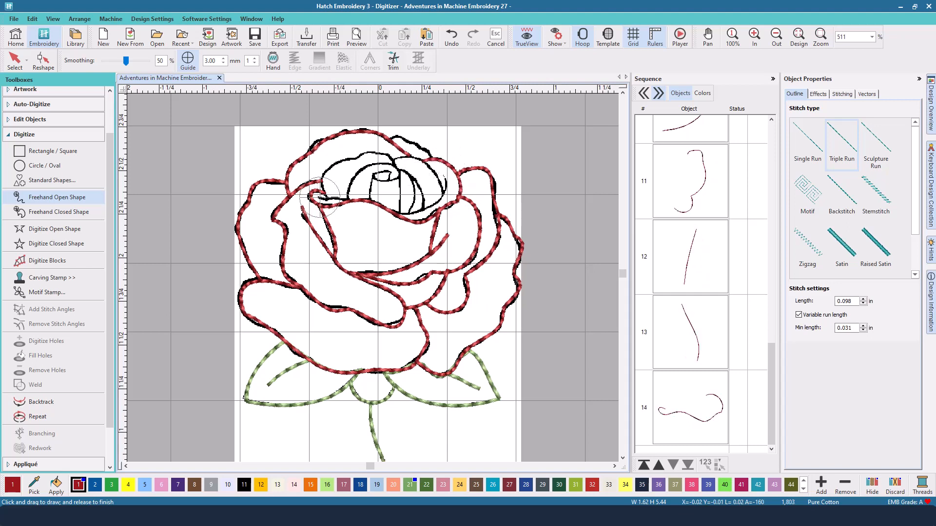
{"action": "mouse_move", "coordinate": [315, 197]}
{"action": "left_mouse_down"}
{"action": "mouse_move", "coordinate": [390, 211]}
{"action": "mouse_move", "coordinate": [438, 199]}
{"action": "mouse_move", "coordinate": [443, 174]}
{"action": "left_mouse_up"}
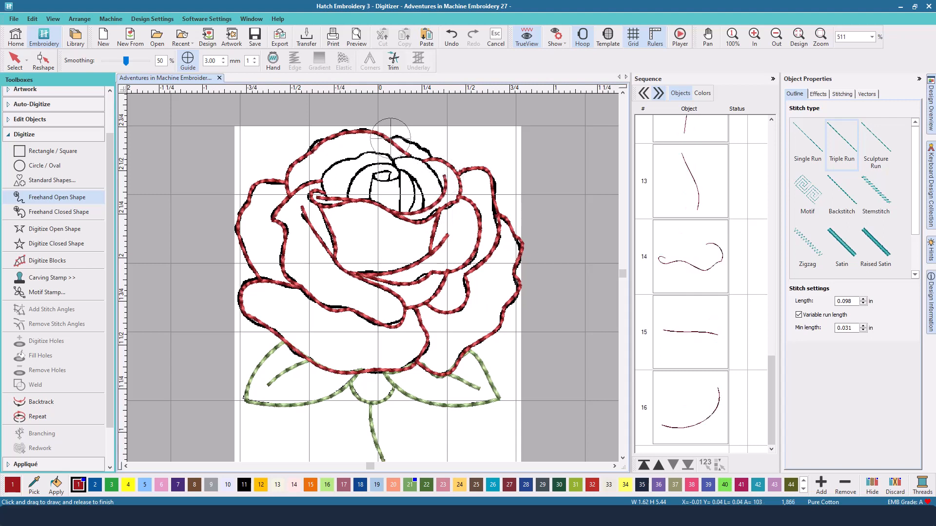
Step: Trace the small petal edge behind the bud and the bud's nested inner petals and swirl as freehand red lines
{"action": "mouse_move", "coordinate": [388, 138]}
{"action": "left_mouse_down"}
{"action": "mouse_move", "coordinate": [437, 161]}
{"action": "mouse_move", "coordinate": [400, 158]}
{"action": "mouse_move", "coordinate": [435, 166]}
{"action": "mouse_move", "coordinate": [442, 199]}
{"action": "mouse_move", "coordinate": [398, 170]}
{"action": "left_mouse_up"}
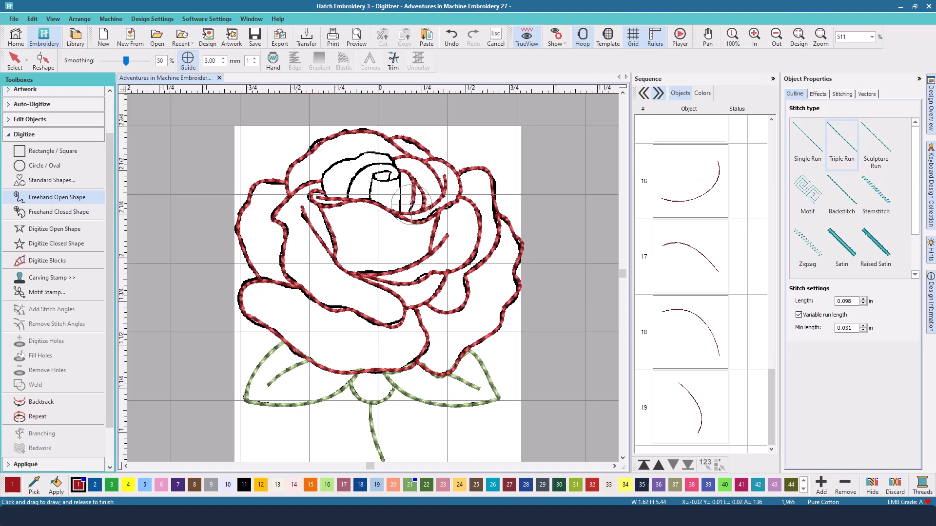
{"action": "left_click_drag", "start_coordinate": [408, 213], "coordinate": [402, 214]}
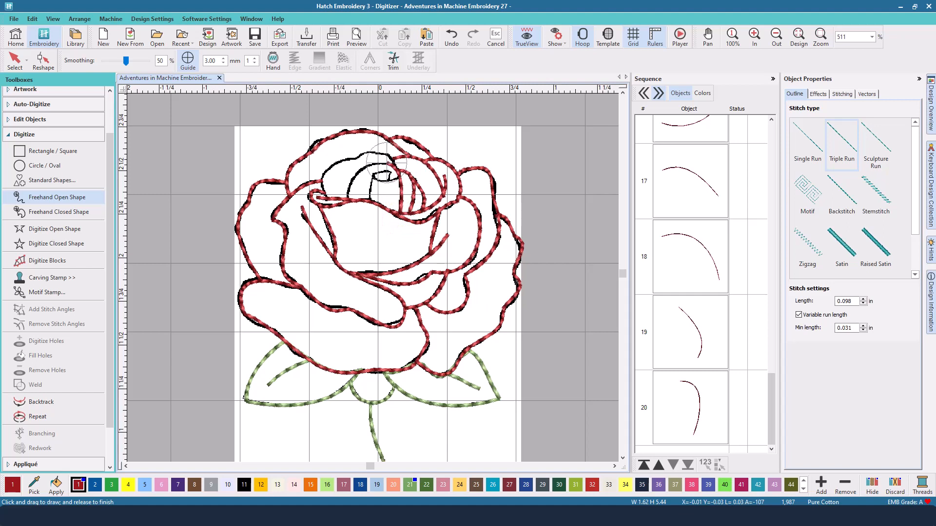
{"action": "mouse_move", "coordinate": [329, 207]}
{"action": "left_mouse_down"}
{"action": "mouse_move", "coordinate": [350, 163]}
{"action": "mouse_move", "coordinate": [373, 217]}
{"action": "left_mouse_up"}
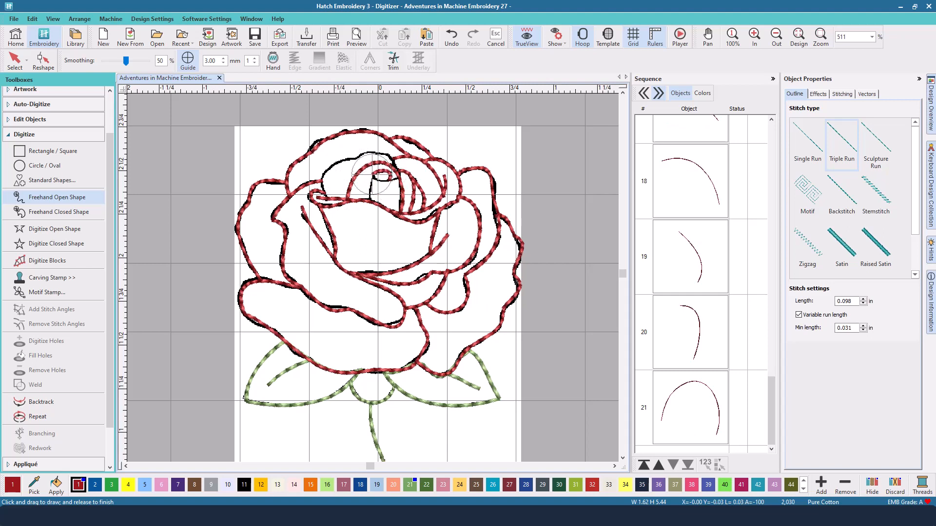
{"action": "left_click_drag", "start_coordinate": [369, 201], "coordinate": [398, 171]}
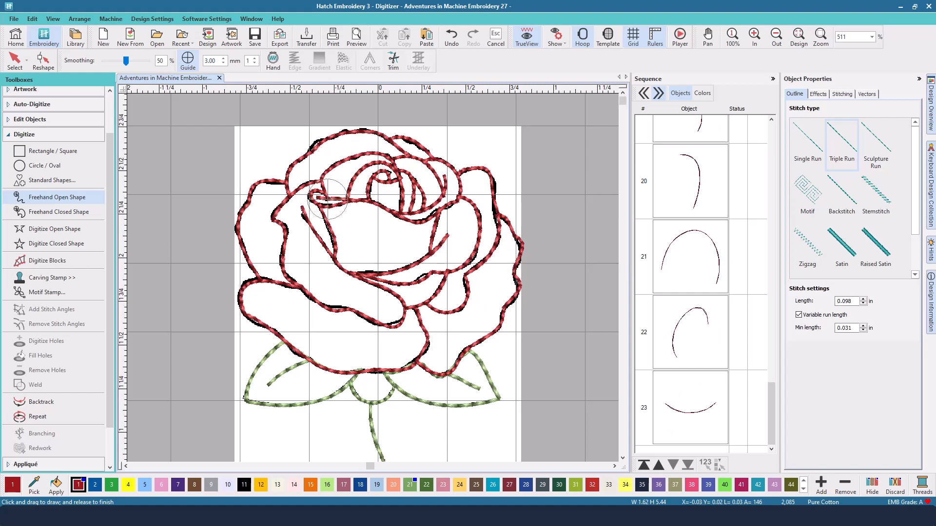
Step: Reshape the folded left petal line by moving a point on its lower edge onto the artwork
{"action": "left_click", "coordinate": [43, 61]}
{"action": "left_click", "coordinate": [394, 328]}
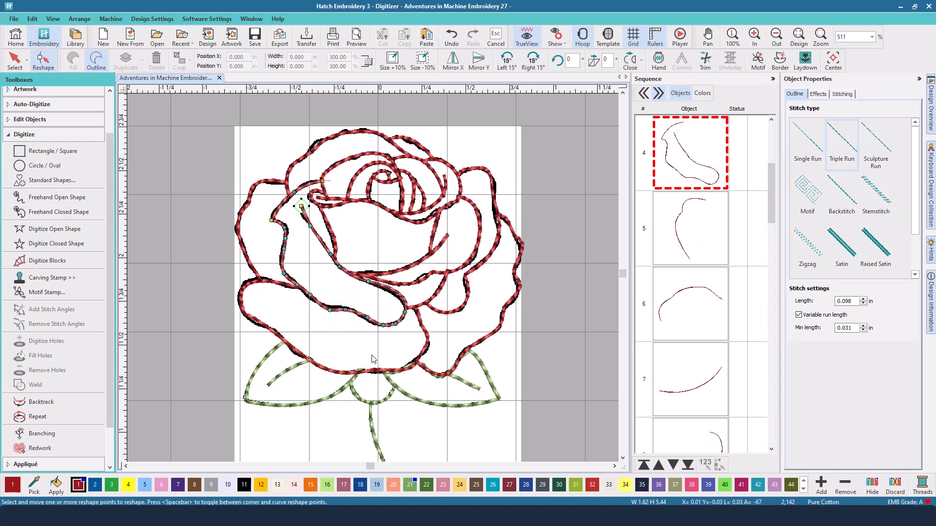
{"action": "left_click_drag", "start_coordinate": [329, 311], "coordinate": [344, 309]}
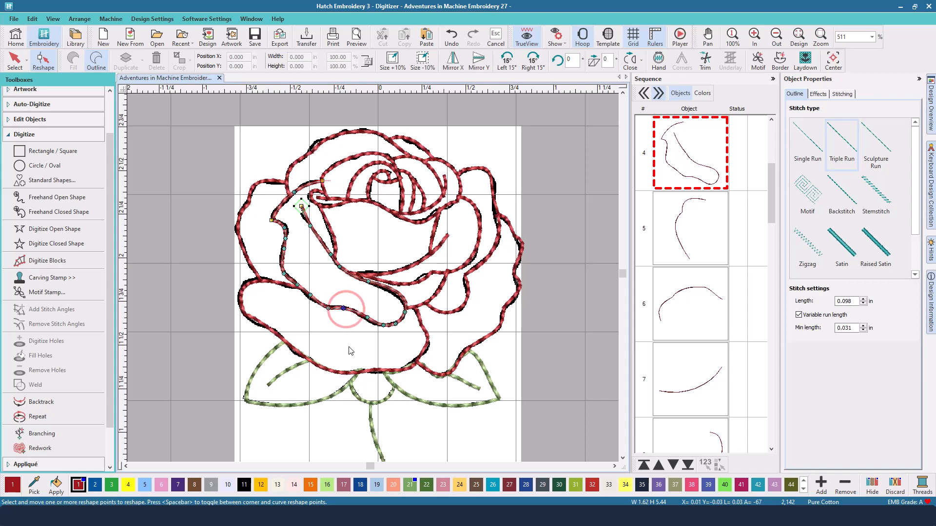
Step: Reshape the large bottom petal outline by adjusting points along its bottom and right side to match the artwork
{"action": "left_click", "coordinate": [383, 373]}
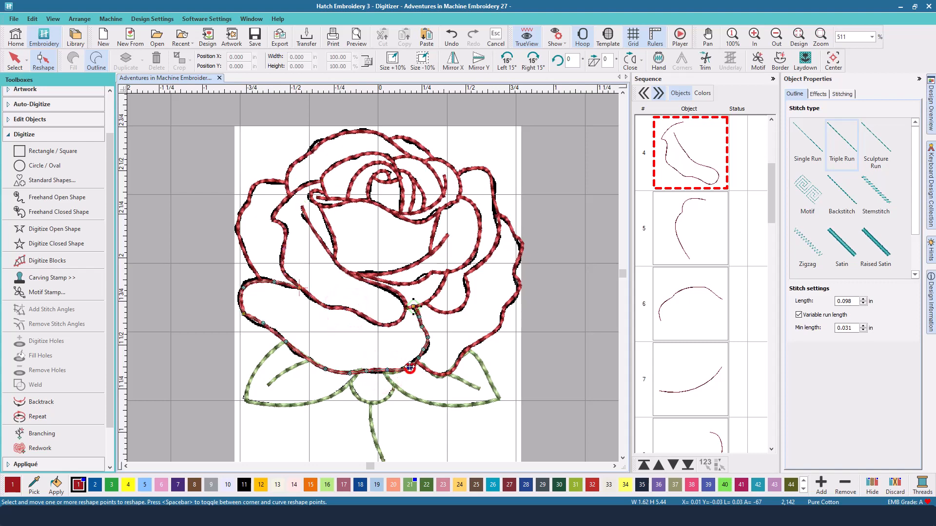
{"action": "left_click", "coordinate": [409, 367]}
{"action": "left_click", "coordinate": [387, 372]}
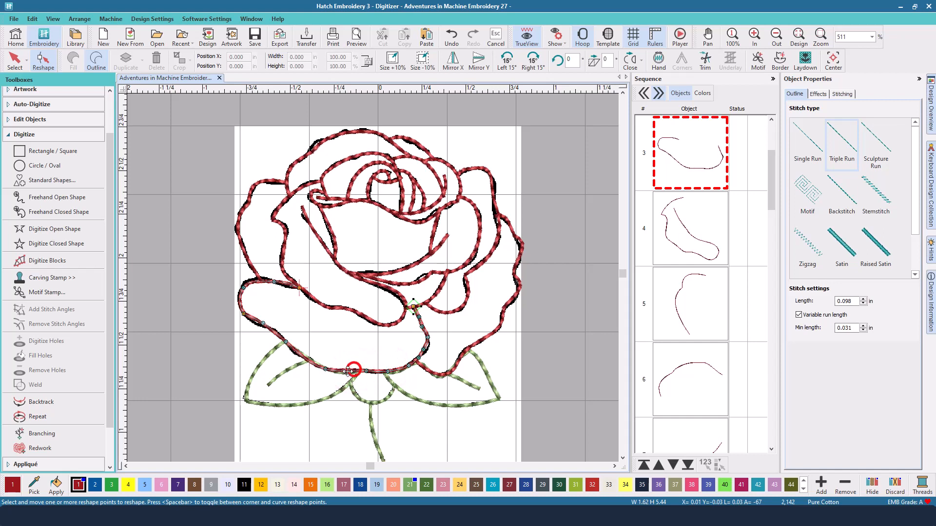
{"action": "left_click_drag", "start_coordinate": [348, 371], "coordinate": [345, 373]}
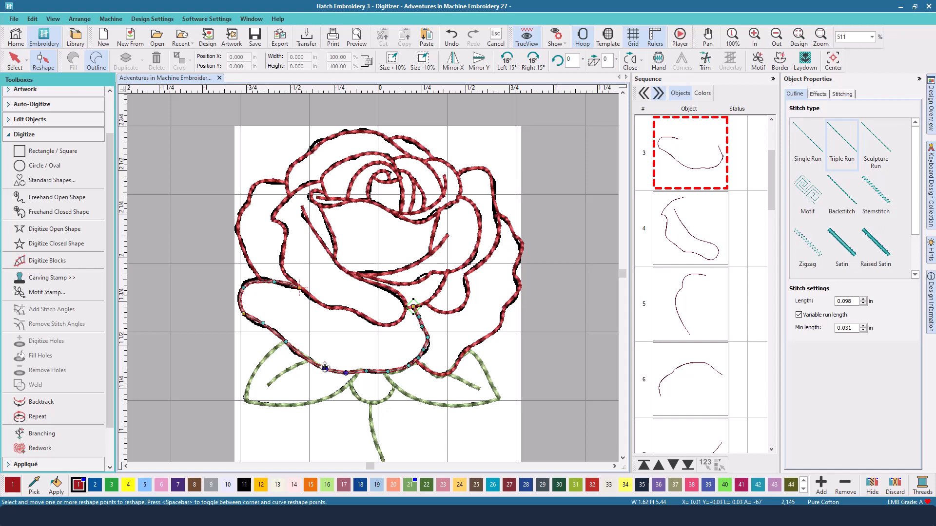
{"action": "left_click", "coordinate": [324, 367]}
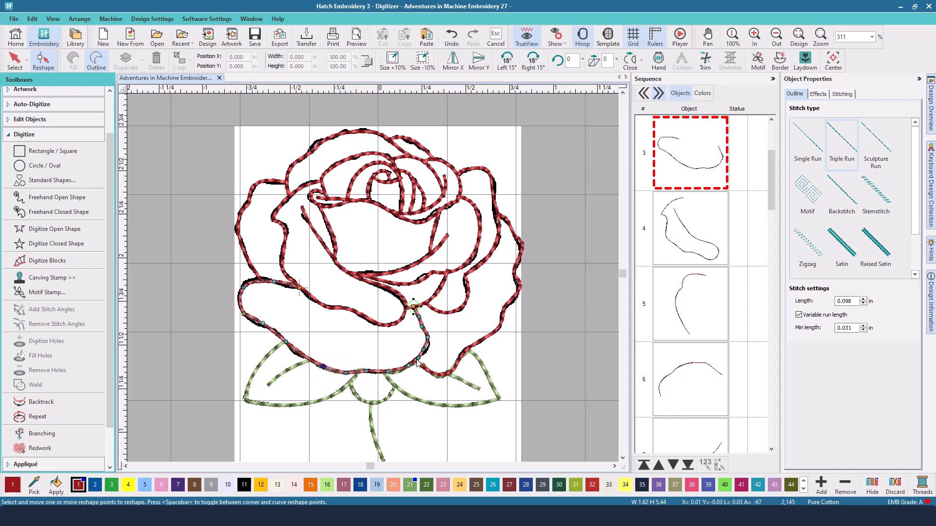
{"action": "left_click_drag", "start_coordinate": [423, 350], "coordinate": [427, 350]}
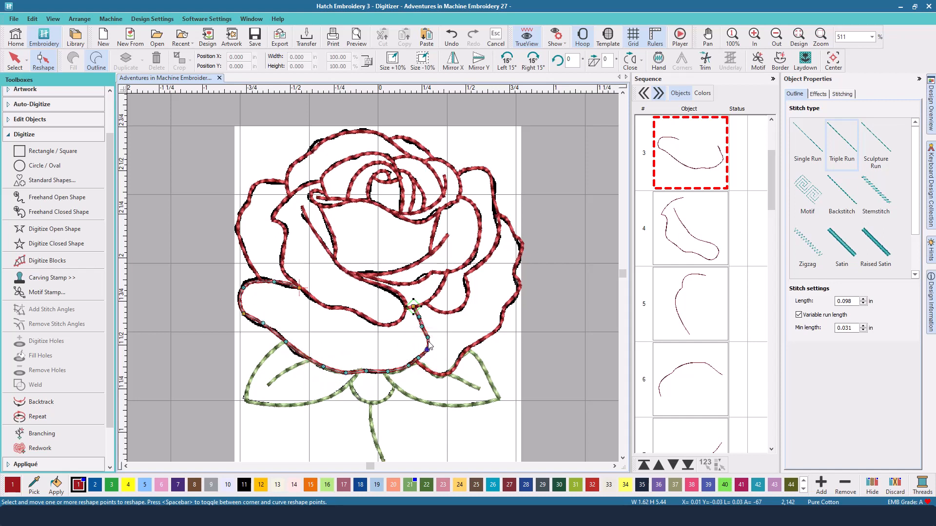
Step: Reshape the right side of the tall right petal and the upper end of the outer right petal edge to follow the artwork
{"action": "left_click", "coordinate": [471, 289]}
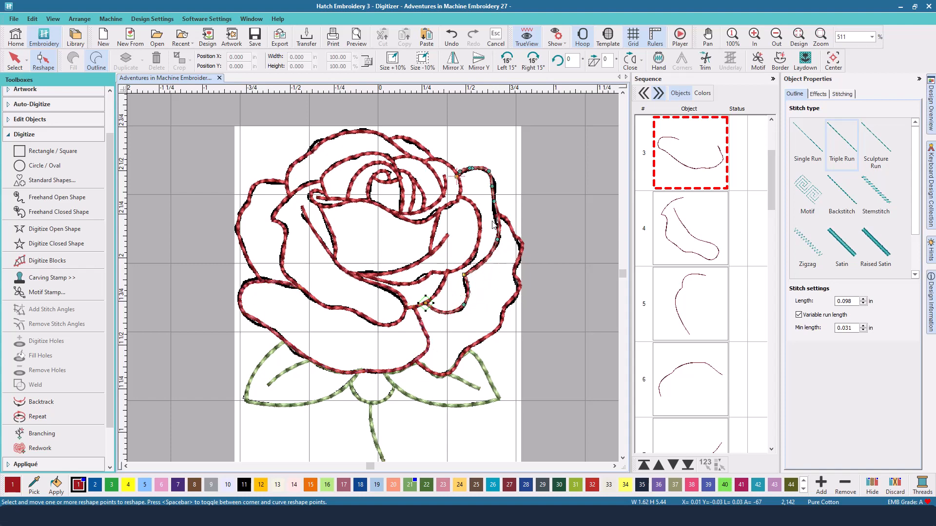
{"action": "left_click_drag", "start_coordinate": [493, 200], "coordinate": [496, 214]}
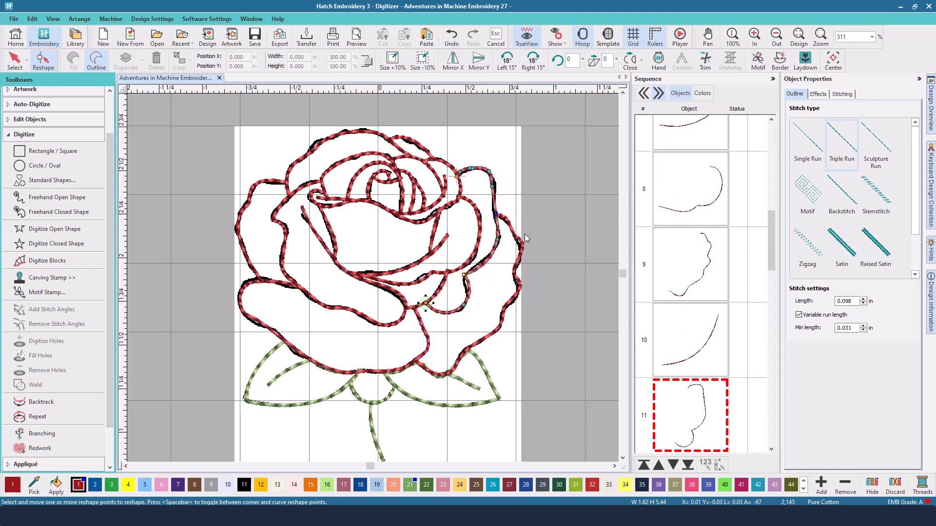
{"action": "left_click", "coordinate": [502, 217]}
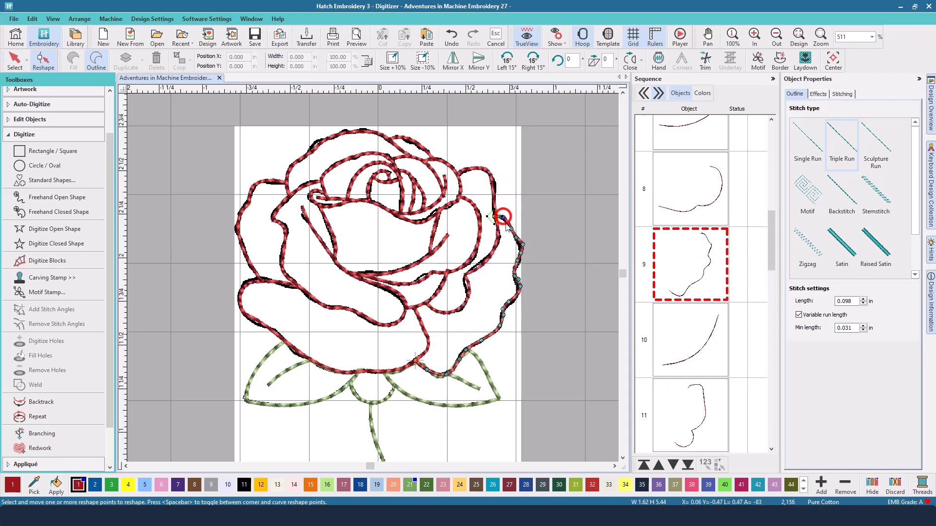
{"action": "left_click", "coordinate": [494, 195]}
{"action": "left_click", "coordinate": [494, 186]}
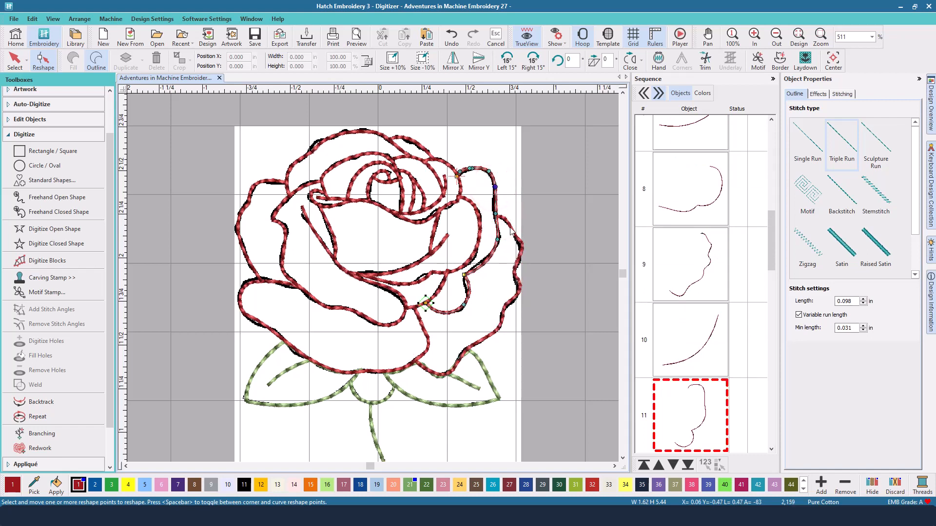
Step: Reshape the upper left part of the rose's top petal edge to follow the artwork
{"action": "left_click", "coordinate": [324, 141]}
{"action": "left_click", "coordinate": [319, 142]}
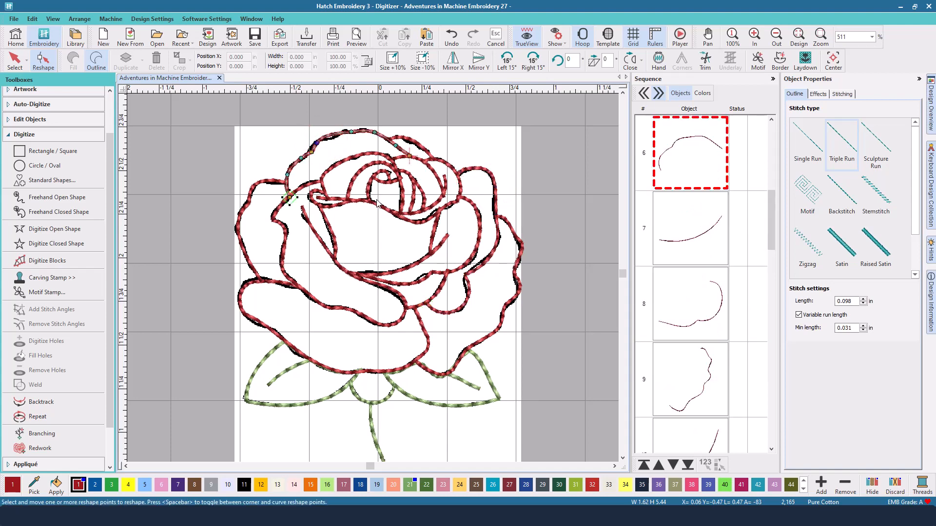
{"action": "left_click", "coordinate": [332, 136]}
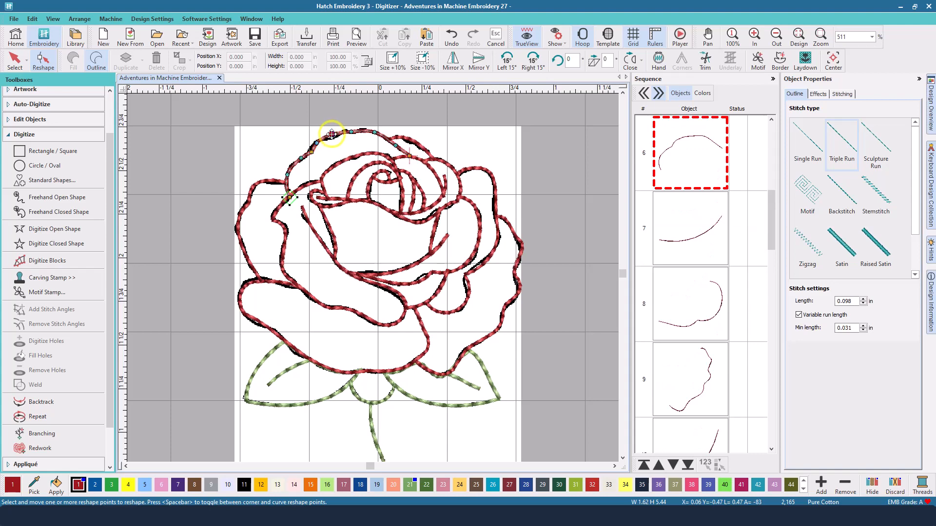
Step: Reshape the small petal edge behind the bud's upper right, adding and moving points to match the artwork's bumps
{"action": "left_click", "coordinate": [412, 141]}
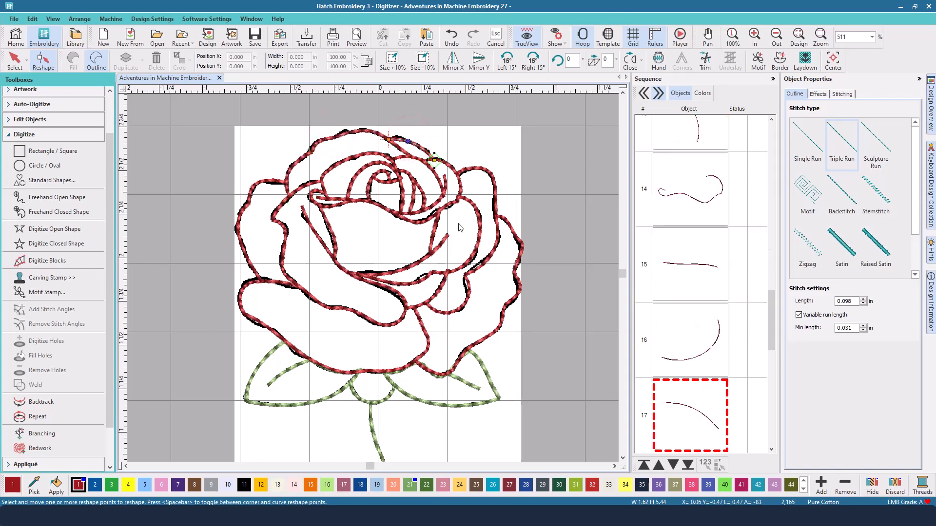
{"action": "right_click", "coordinate": [398, 141]}
{"action": "left_click_drag", "start_coordinate": [398, 140], "coordinate": [398, 137]}
{"action": "right_click", "coordinate": [422, 149]}
{"action": "left_click_drag", "start_coordinate": [422, 148], "coordinate": [423, 146]}
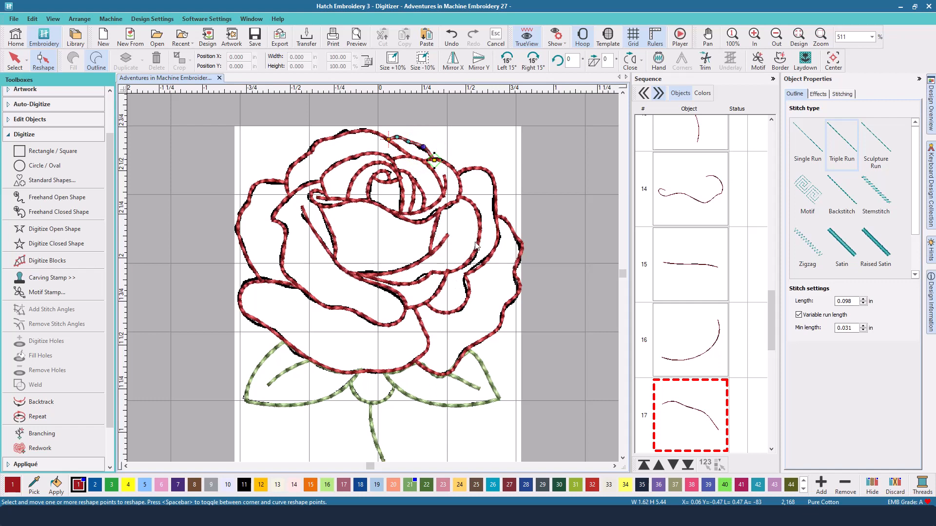
Step: Reshape the lower curl of the tall right petal line and adjust the point just above it to match the artwork
{"action": "left_click", "coordinate": [469, 287]}
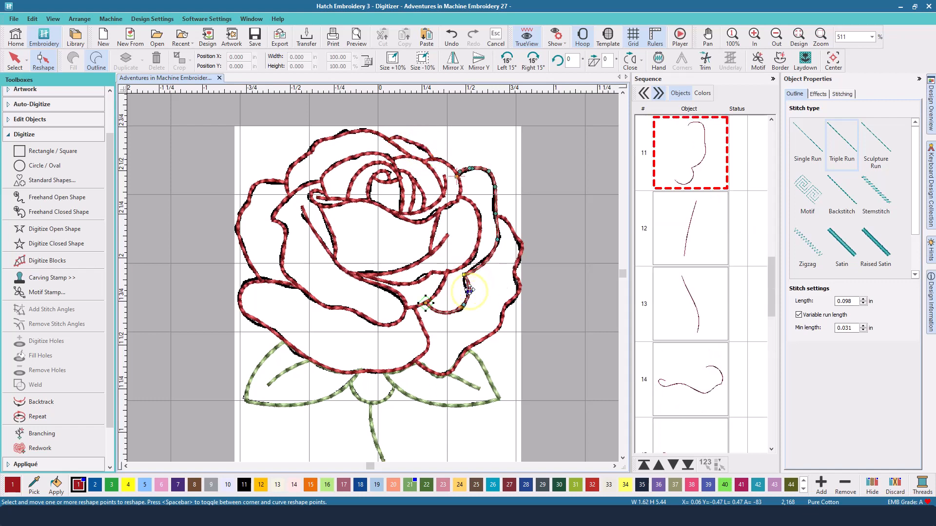
{"action": "left_click", "coordinate": [465, 288]}
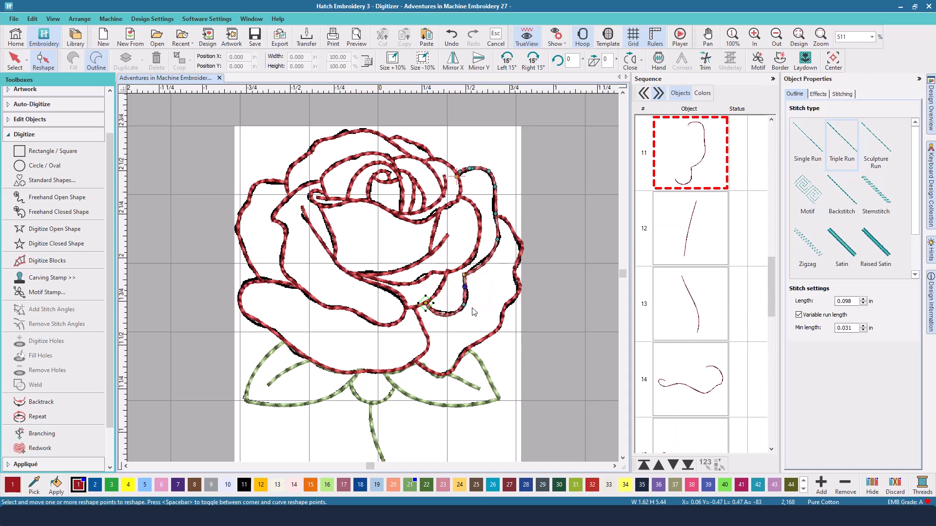
{"action": "left_click_drag", "start_coordinate": [464, 305], "coordinate": [448, 313]}
{"action": "right_click", "coordinate": [449, 318]}
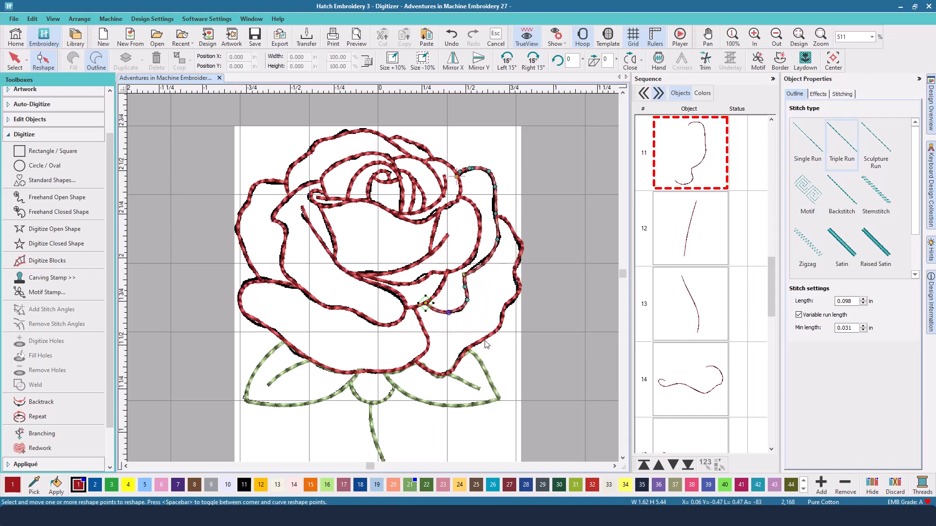
{"action": "left_click", "coordinate": [483, 264]}
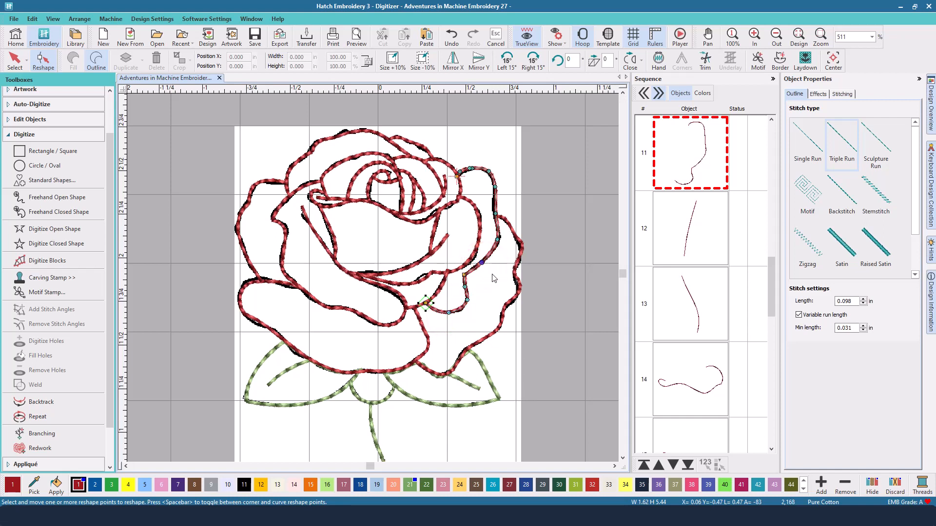
Step: Refine the middle and lower bends of the outer right petal edge by adjusting its points, and finish reshaping
{"action": "left_click", "coordinate": [520, 288]}
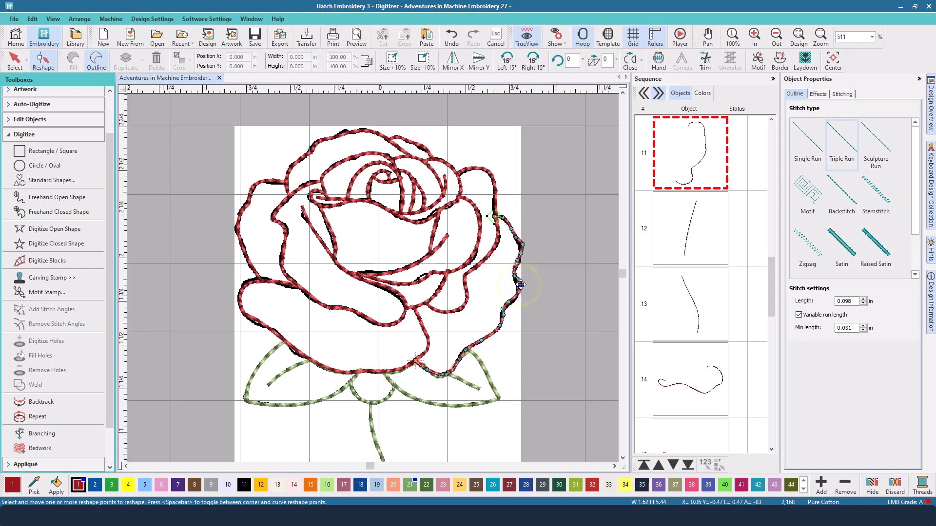
{"action": "left_click", "coordinate": [519, 281]}
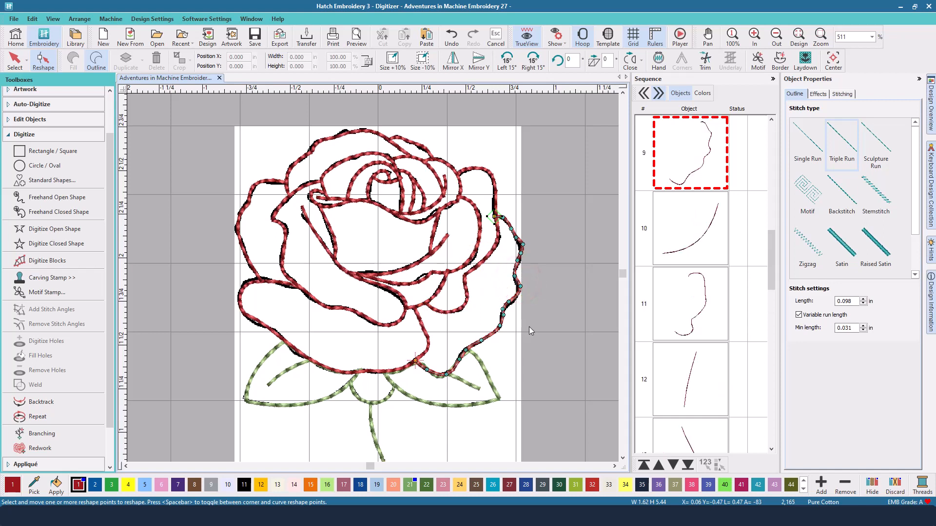
{"action": "left_click", "coordinate": [518, 287]}
{"action": "left_click", "coordinate": [467, 349]}
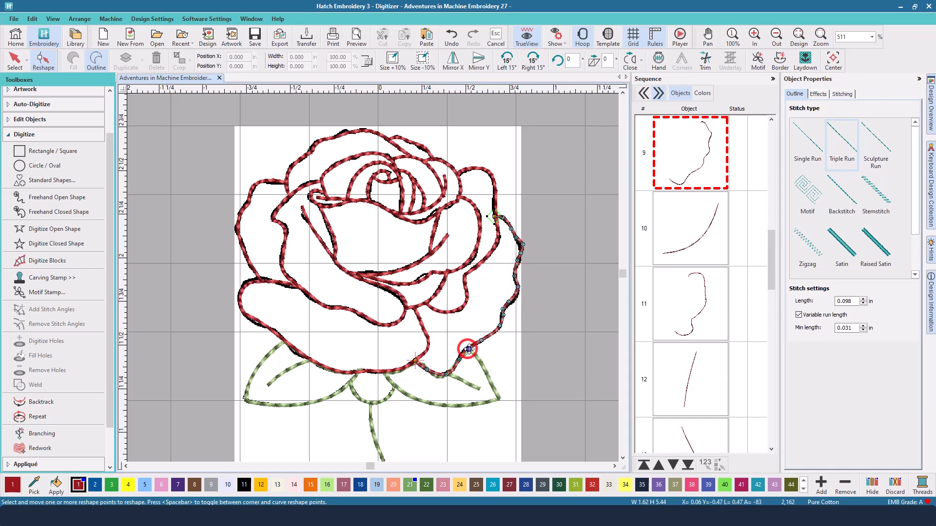
{"action": "left_click", "coordinate": [469, 351]}
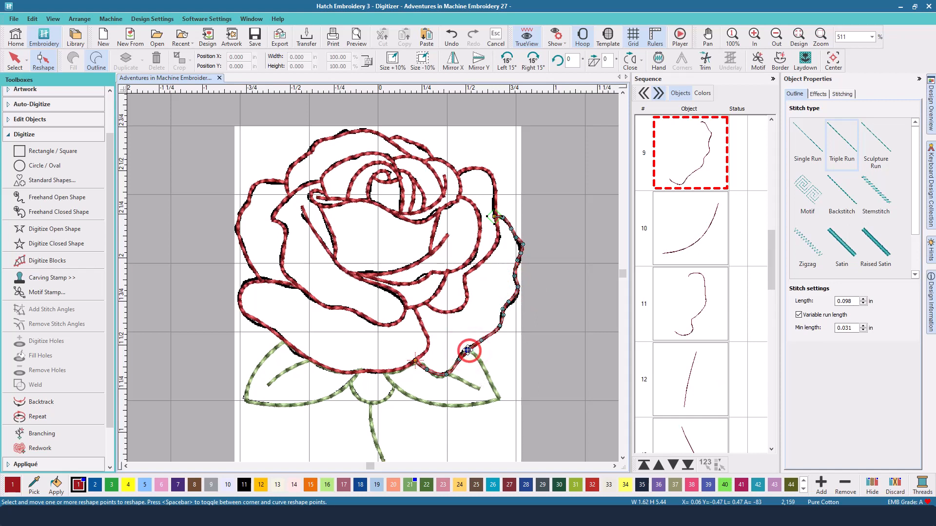
{"action": "left_click", "coordinate": [15, 59]}
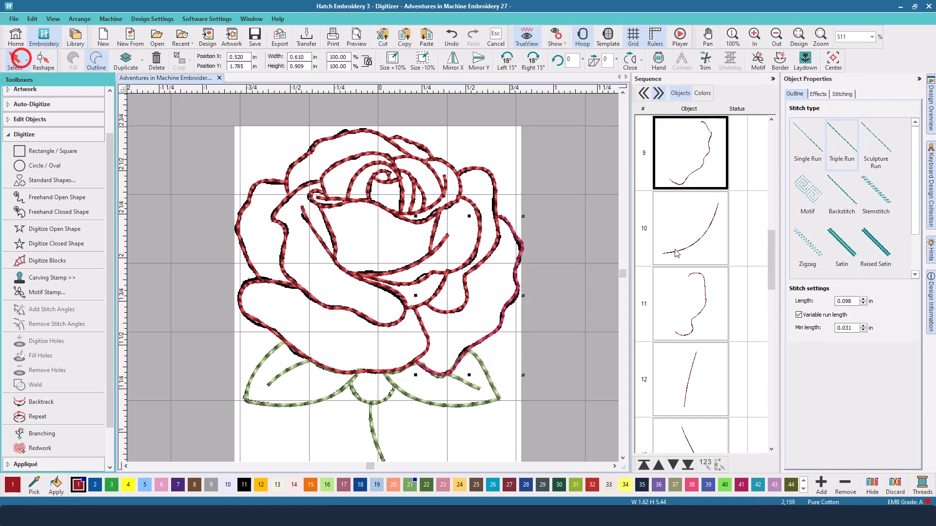
Step: Combine all the separate red petal lines of the rose into one object with Branching, accepting the default entry and exit points
{"action": "scroll", "coordinate": [714, 259], "scroll_direction": "up", "scroll_amount": 3}
{"action": "scroll", "coordinate": [714, 259], "scroll_direction": "up", "scroll_amount": 5}
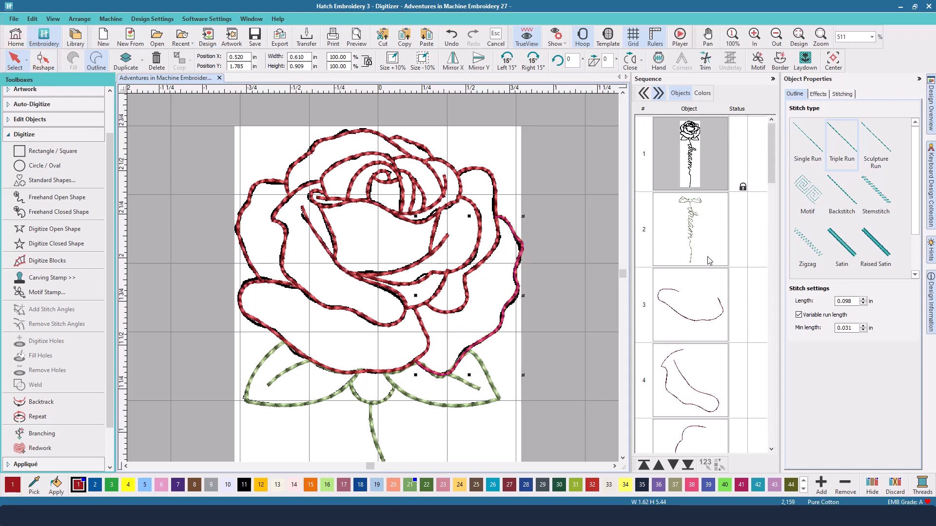
{"action": "left_click", "coordinate": [703, 291]}
{"action": "scroll", "coordinate": [697, 317], "scroll_direction": "down", "scroll_amount": 15}
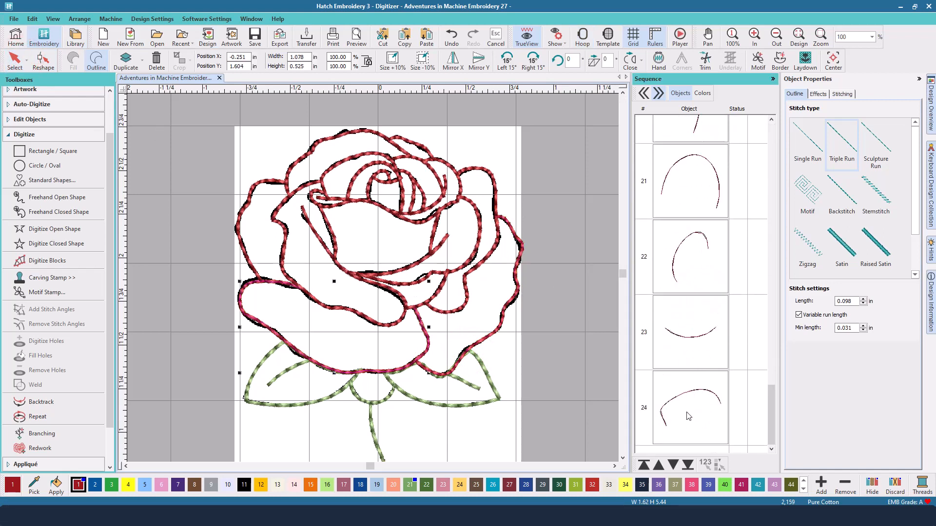
{"action": "left_click", "coordinate": [688, 416], "text": "shift"}
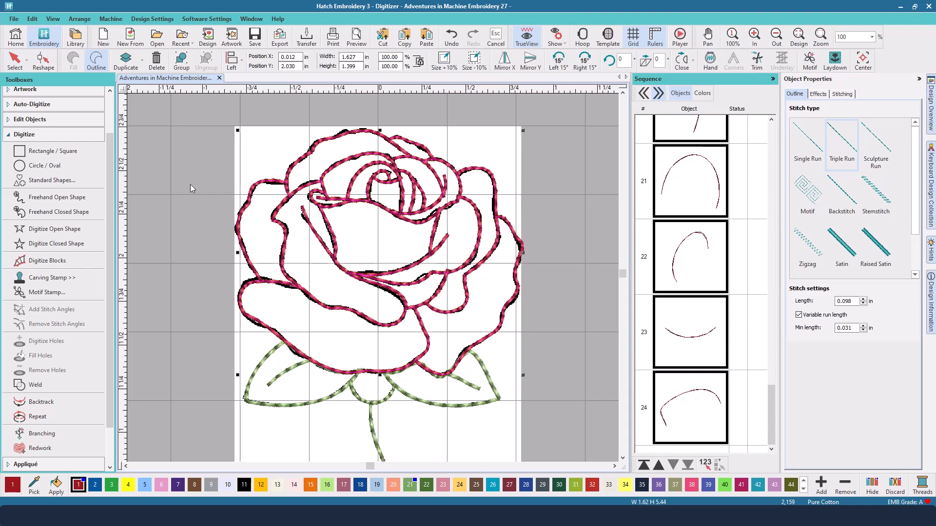
{"action": "left_click", "coordinate": [47, 119]}
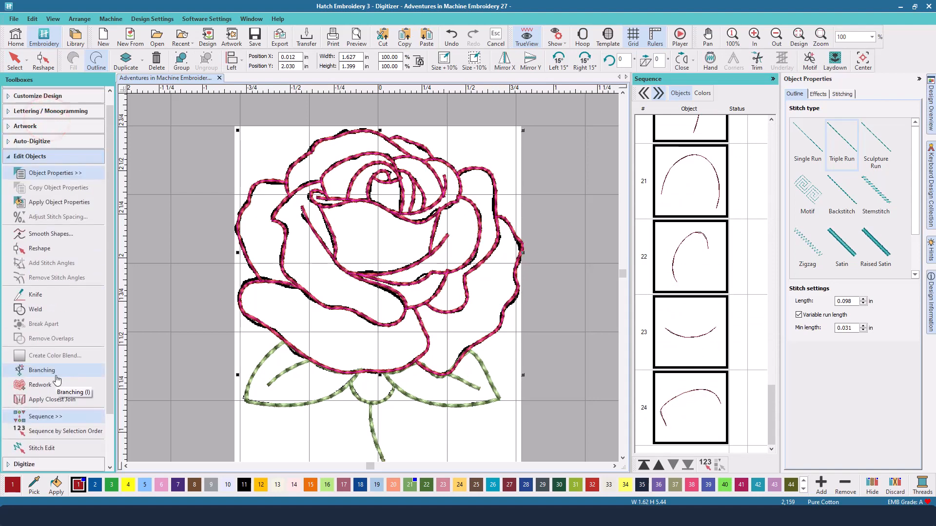
{"action": "left_click", "coordinate": [54, 375]}
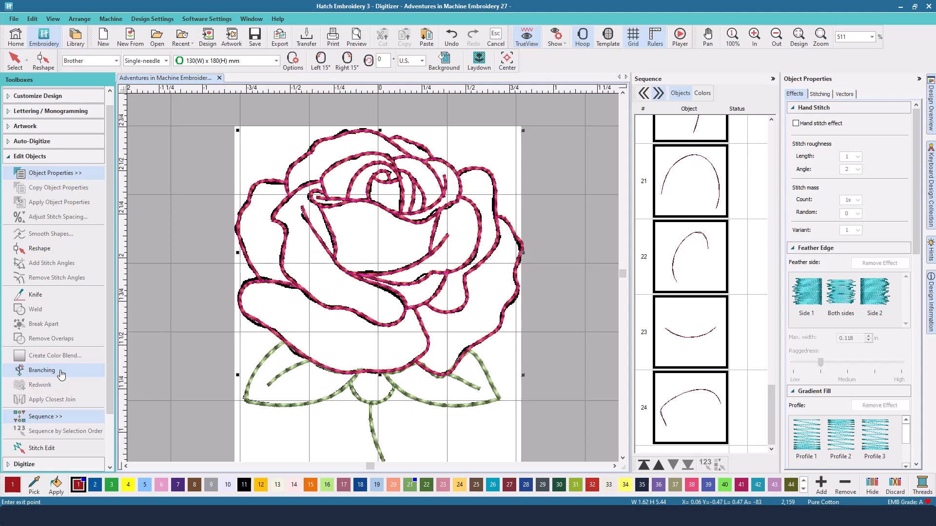
{"action": "key", "text": "Return"}
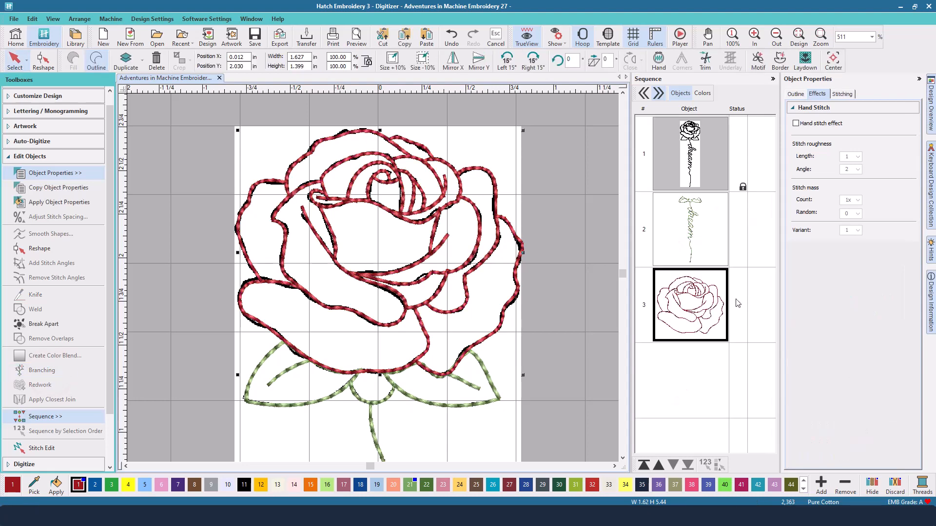
{"action": "left_click", "coordinate": [593, 259]}
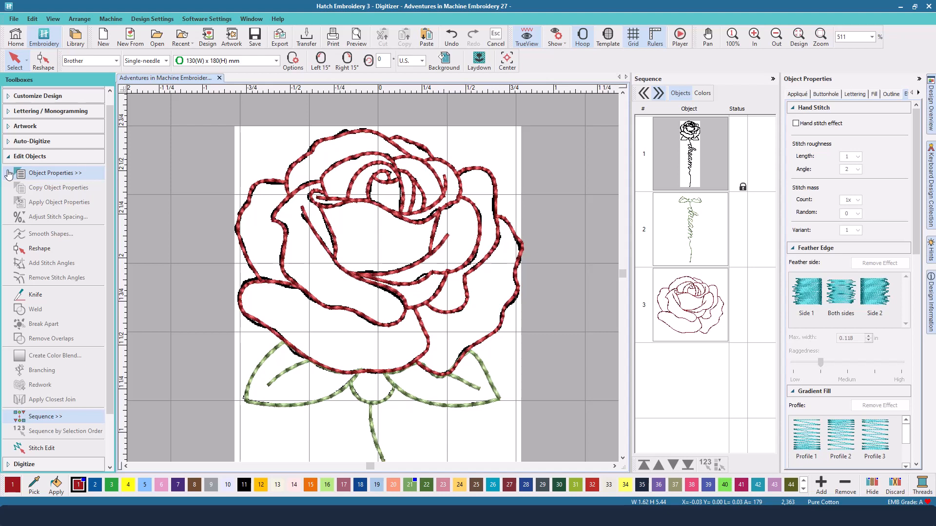
Step: Start digitizing closed shapes as Tatami fills in green thread color 21
{"action": "left_click", "coordinate": [37, 158]}
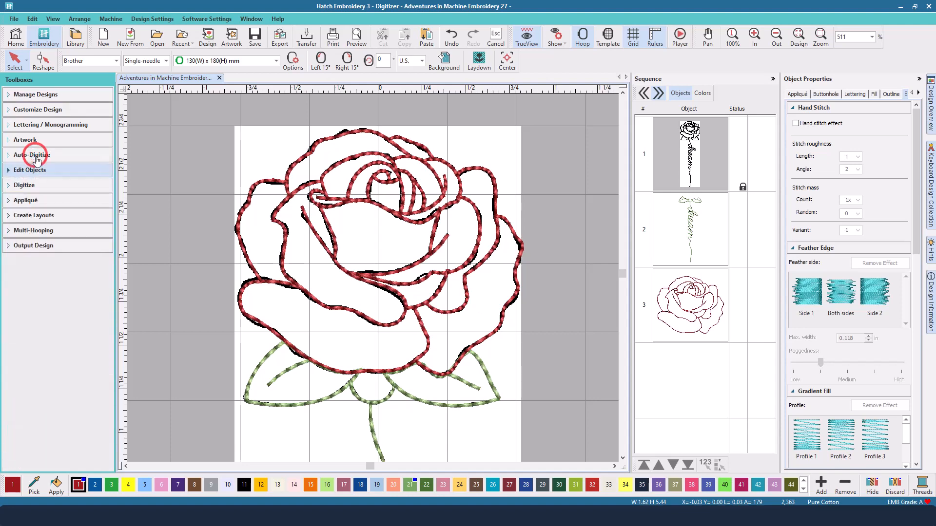
{"action": "left_click", "coordinate": [37, 183]}
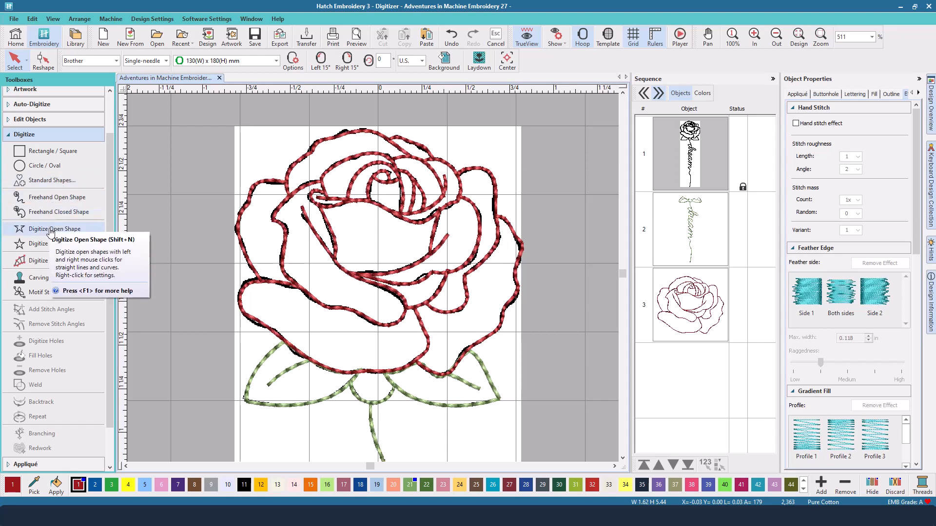
{"action": "left_click", "coordinate": [52, 244]}
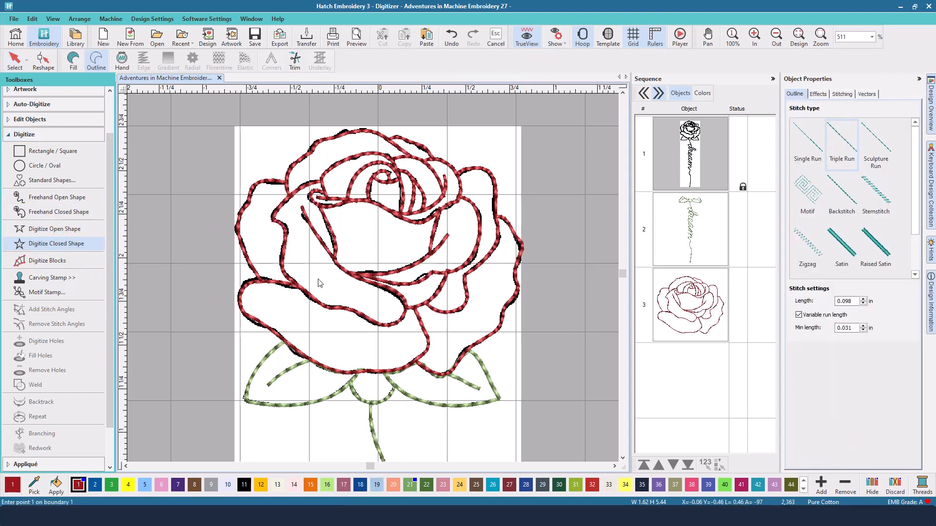
{"action": "left_click", "coordinate": [73, 62]}
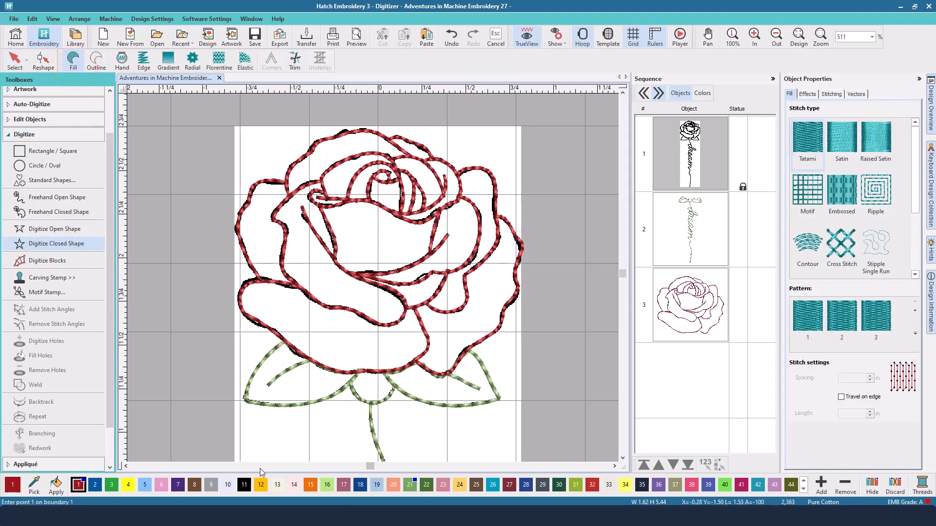
{"action": "left_click", "coordinate": [807, 137]}
{"action": "left_click", "coordinate": [127, 484]}
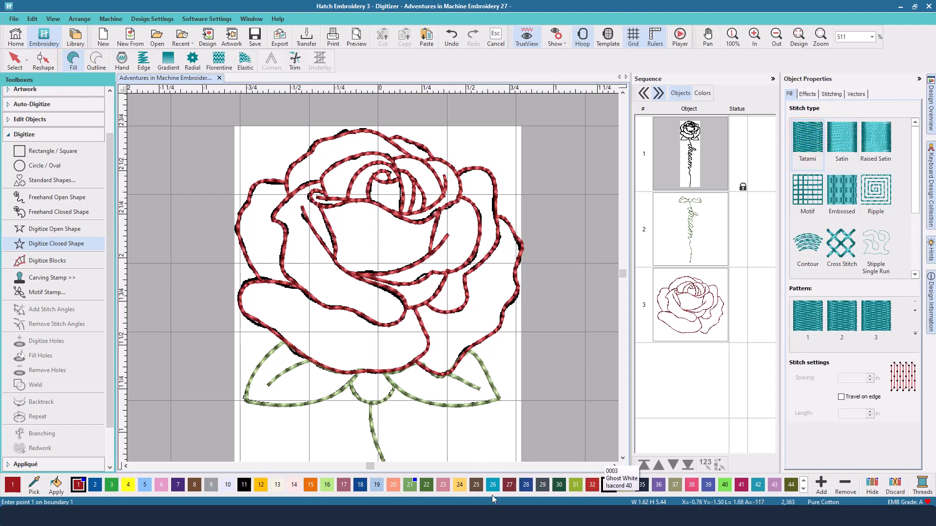
{"action": "left_click", "coordinate": [409, 485]}
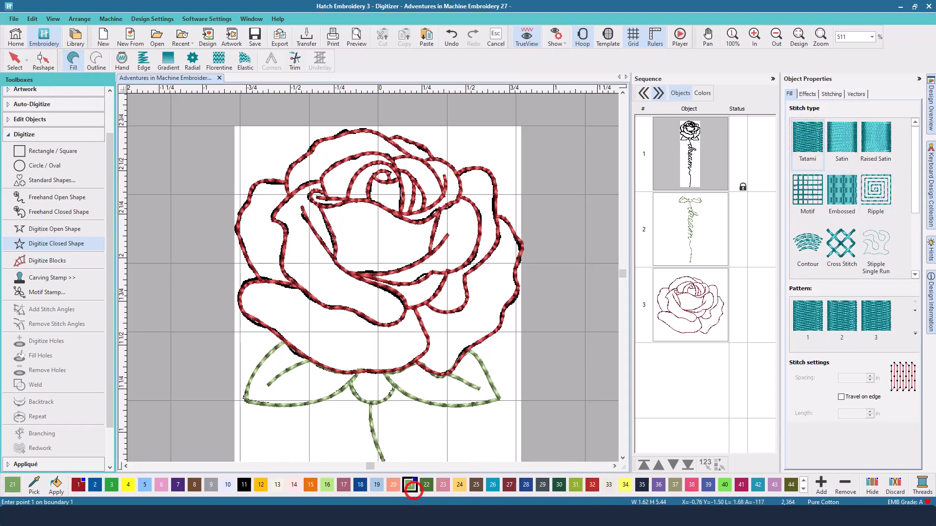
Step: Trace the left leaf beneath the rose as a closed Tatami-filled shape, following its outline and the petal edge above it
{"action": "left_click", "coordinate": [285, 342]}
{"action": "left_click", "coordinate": [263, 358]}
{"action": "left_click", "coordinate": [248, 385]}
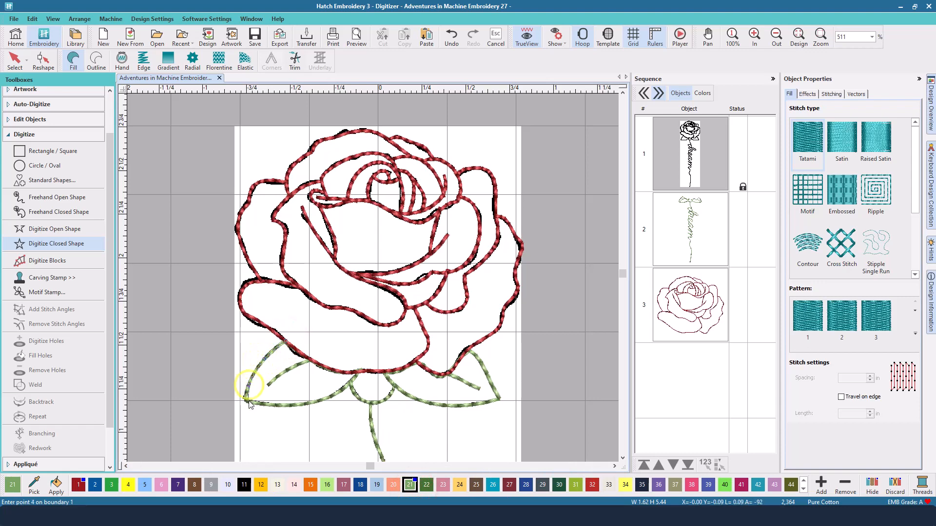
{"action": "left_click", "coordinate": [246, 399]}
{"action": "left_click", "coordinate": [279, 406]}
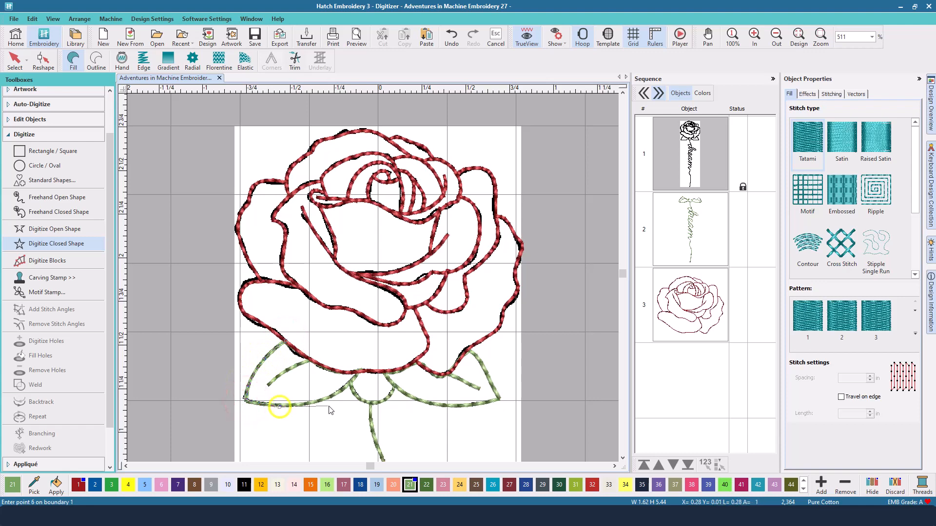
{"action": "left_click", "coordinate": [326, 400]}
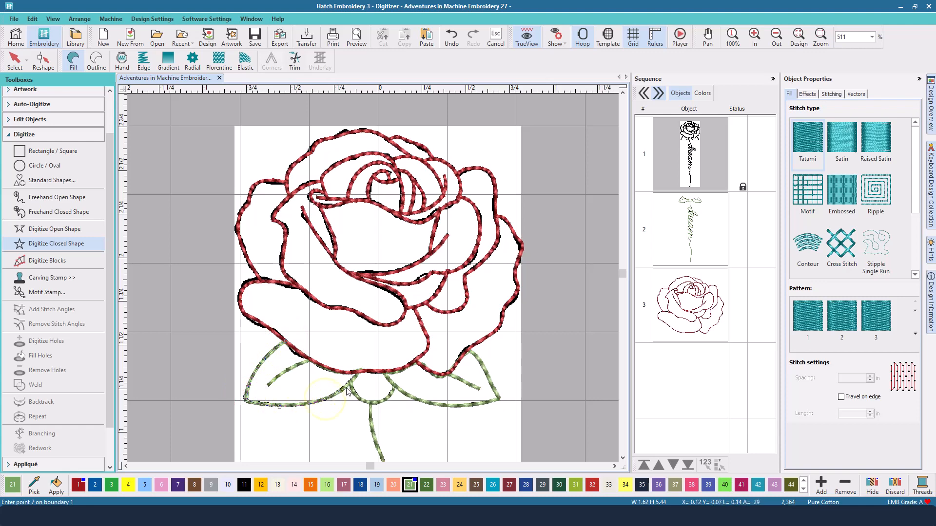
{"action": "left_click", "coordinate": [345, 387]}
{"action": "left_click", "coordinate": [341, 374]}
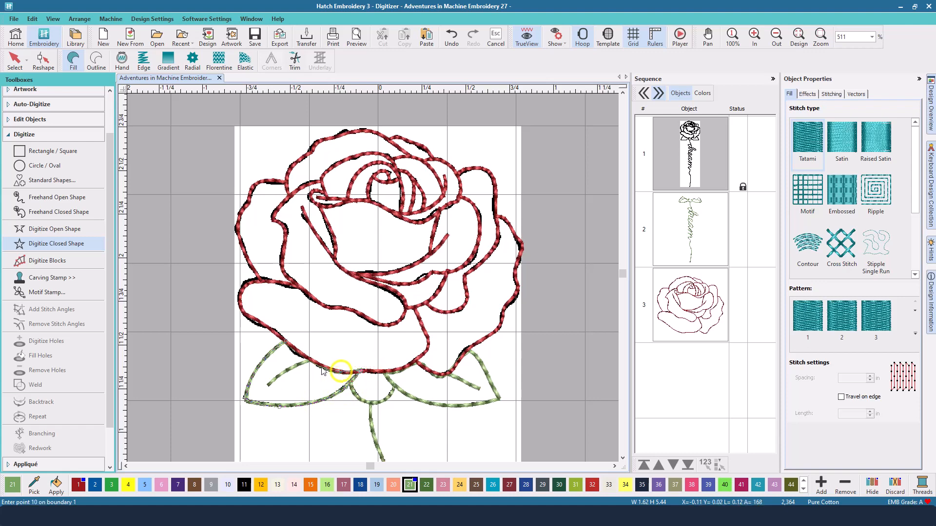
{"action": "left_click", "coordinate": [321, 366]}
{"action": "left_click", "coordinate": [306, 360]}
{"action": "left_click", "coordinate": [291, 346]}
{"action": "key", "text": "Return"}
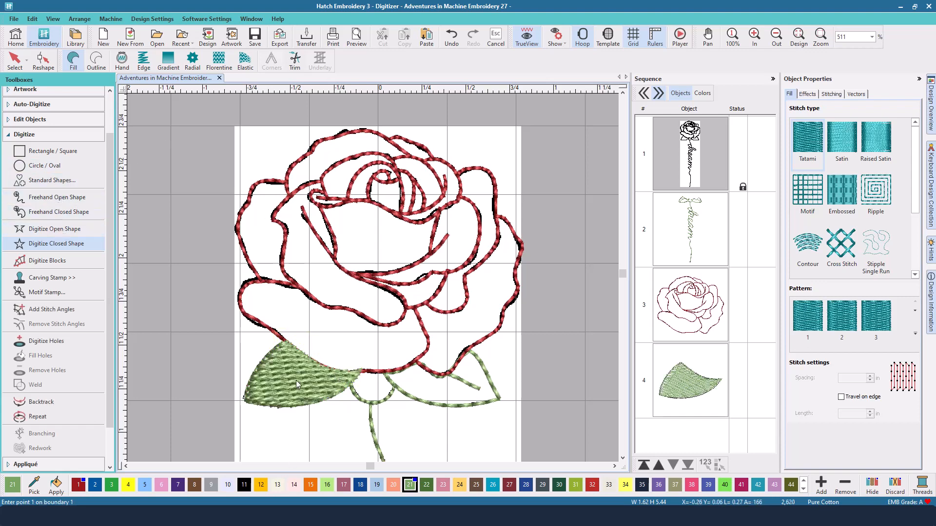
Step: Trace the small rounded base between the two leaves, above the stem, as a closed Tatami-filled shape
{"action": "left_click", "coordinate": [349, 381]}
{"action": "left_click", "coordinate": [353, 391]}
{"action": "left_click", "coordinate": [363, 401]}
{"action": "left_click", "coordinate": [375, 404]}
{"action": "left_click", "coordinate": [394, 385]}
{"action": "left_click", "coordinate": [384, 369]}
{"action": "left_click", "coordinate": [361, 371]}
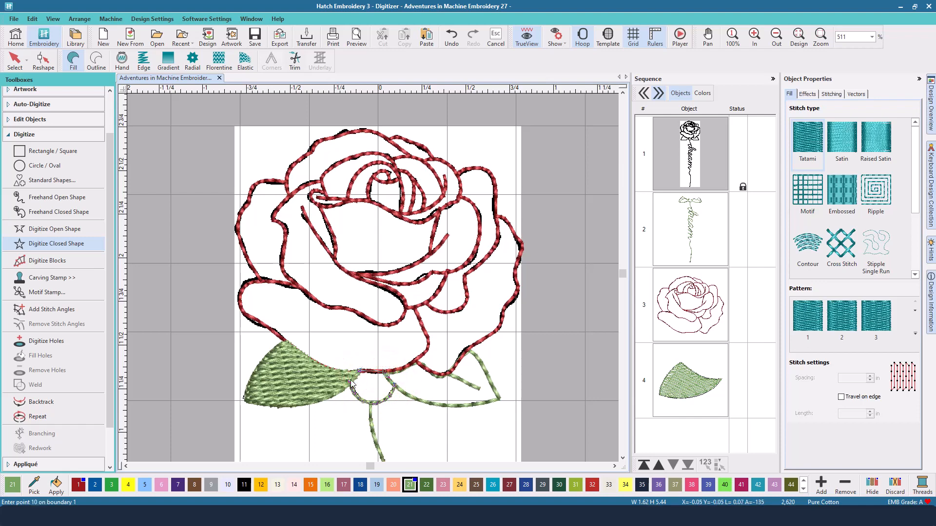
{"action": "key", "text": "Return"}
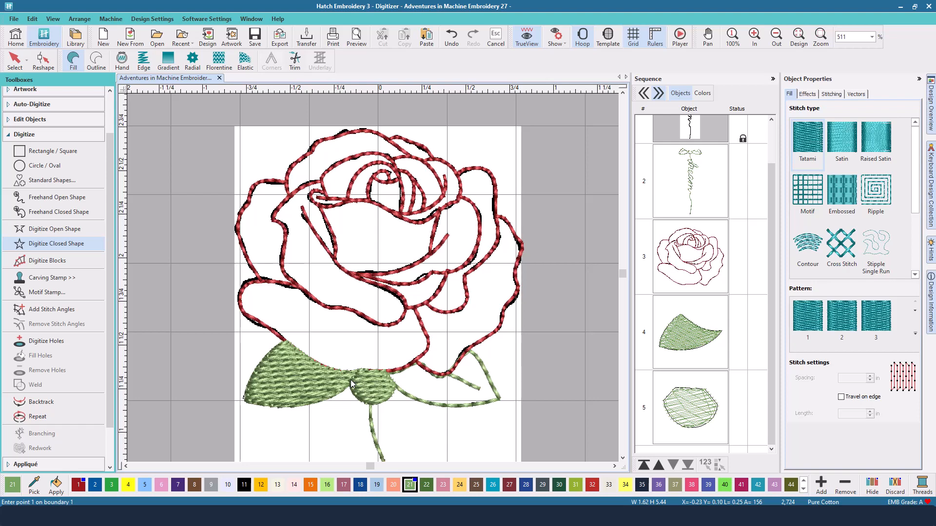
Step: Trace the right leaf as a closed Tatami-filled shape, with corner and curve points along its outline and the petal edge above
{"action": "left_click", "coordinate": [384, 371]}
{"action": "right_click", "coordinate": [394, 386]}
{"action": "right_click", "coordinate": [418, 399]}
{"action": "right_click", "coordinate": [443, 404]}
{"action": "right_click", "coordinate": [475, 405]}
{"action": "left_click", "coordinate": [499, 399]}
{"action": "right_click", "coordinate": [488, 378]}
{"action": "left_click", "coordinate": [480, 362]}
{"action": "left_click", "coordinate": [467, 350]}
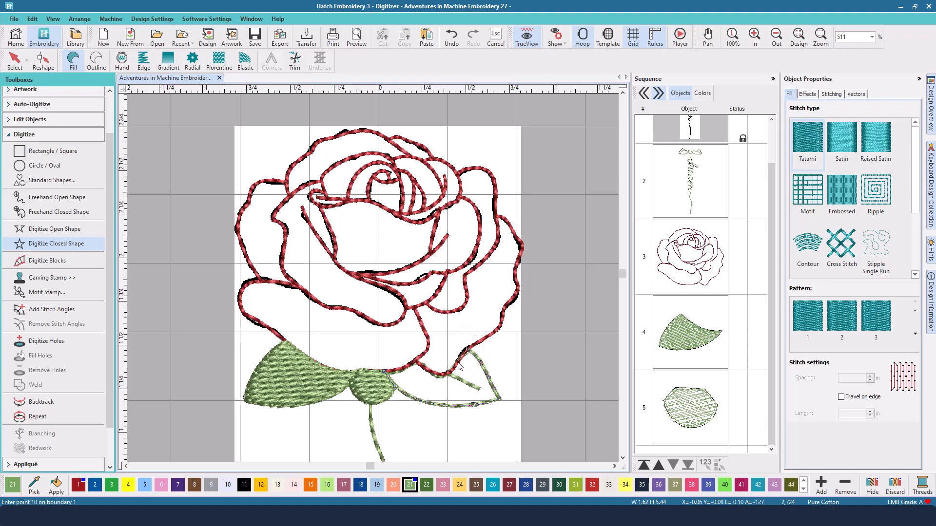
{"action": "left_click", "coordinate": [458, 364]}
{"action": "left_click", "coordinate": [447, 374]}
{"action": "left_click", "coordinate": [440, 376]}
{"action": "left_click", "coordinate": [426, 372]}
{"action": "left_click", "coordinate": [415, 361]}
{"action": "left_click", "coordinate": [403, 371]}
{"action": "left_click", "coordinate": [393, 372]}
{"action": "key", "text": "Return"}
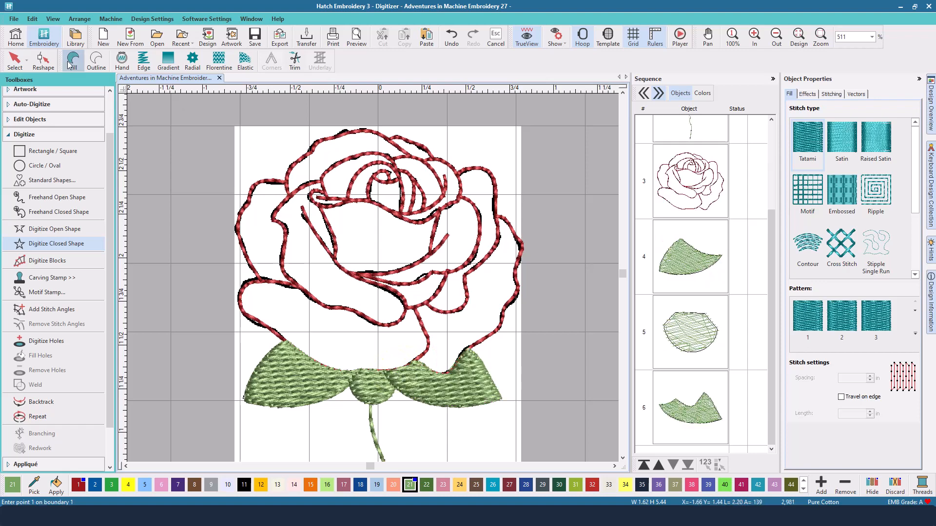
Step: Try the Ripple fill on the right leaf, and change its stitch type to Contour
{"action": "left_click", "coordinate": [15, 59]}
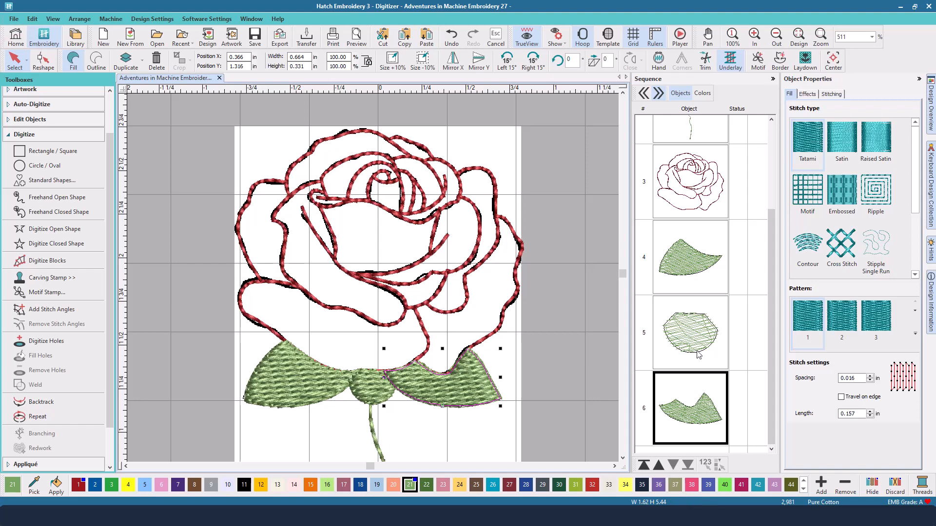
{"action": "left_click", "coordinate": [878, 191]}
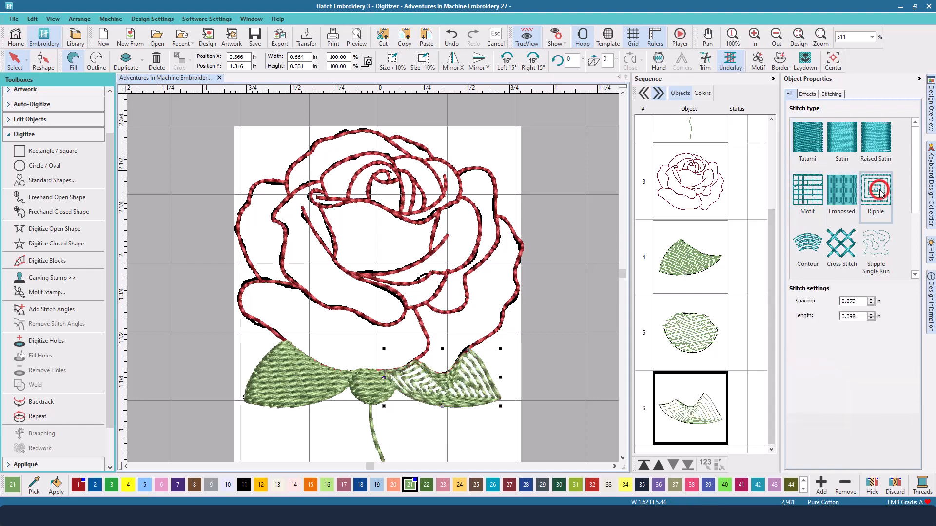
{"action": "left_click", "coordinate": [814, 250]}
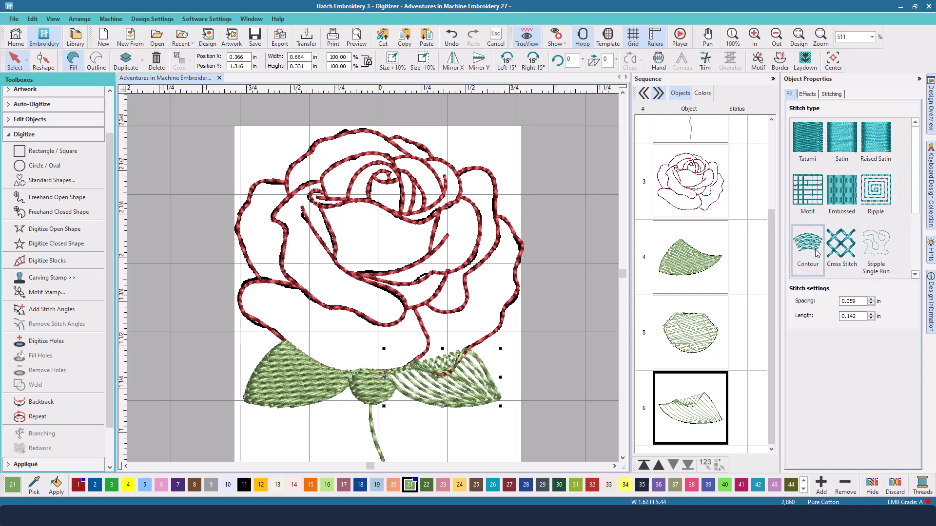
Step: Set the right leaf's Contour fill spacing to 0.063 in and its stitch length to 0.125 in
{"action": "left_click", "coordinate": [871, 299]}
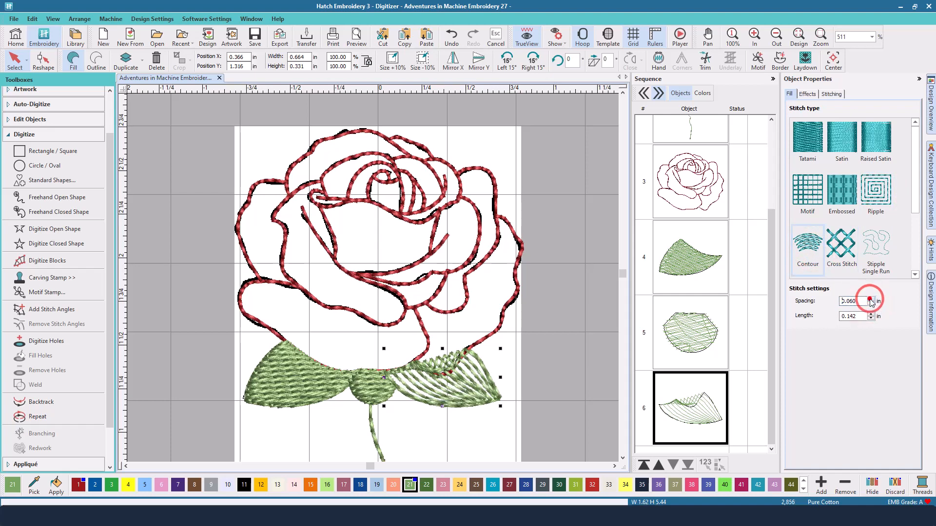
{"action": "left_click", "coordinate": [871, 300]}
{"action": "left_click", "coordinate": [870, 299]}
{"action": "left_click", "coordinate": [871, 299]}
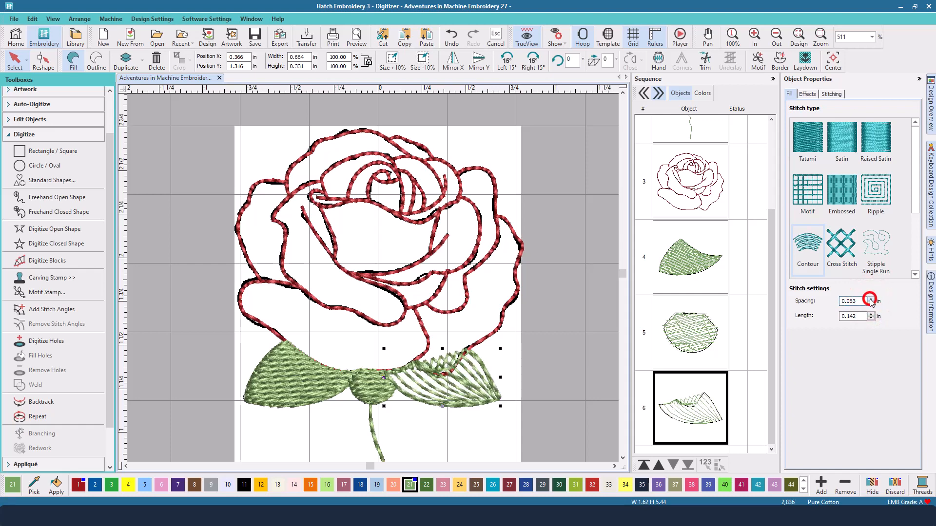
{"action": "left_click", "coordinate": [871, 319]}
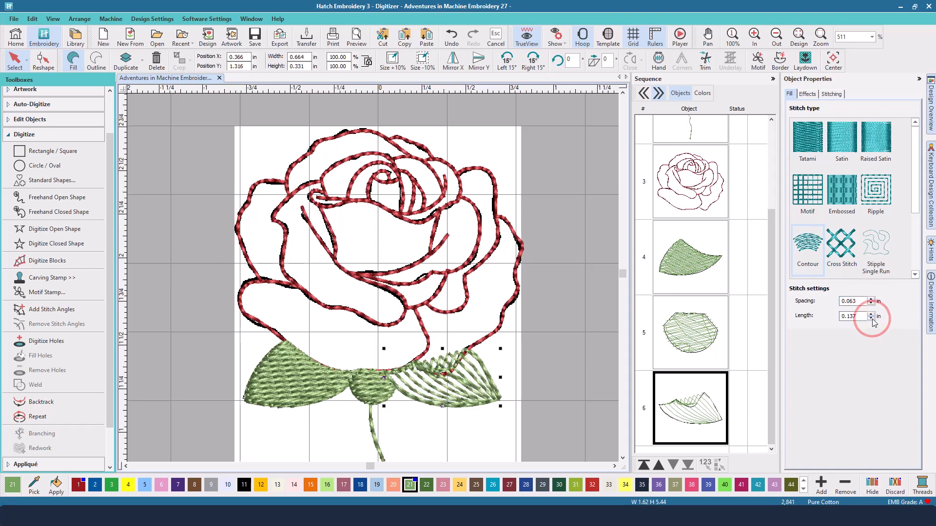
{"action": "left_click", "coordinate": [871, 318]}
{"action": "left_click_drag", "start_coordinate": [857, 317], "coordinate": [849, 317]}
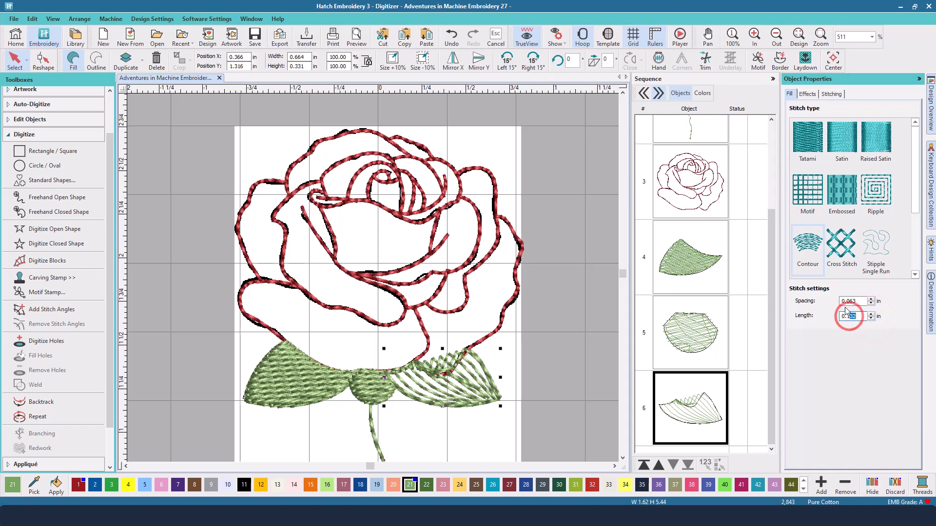
{"action": "type", "text": "25"}
{"action": "key", "text": "Return"}
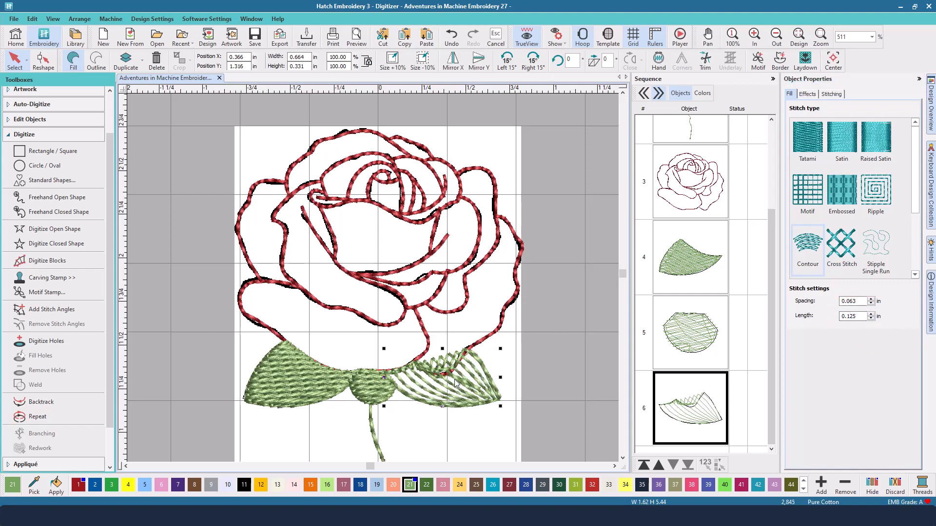
Step: Reshape the right leaf by moving both ends of its stitch angle line, turning the angle to about 156°
{"action": "left_click", "coordinate": [42, 61]}
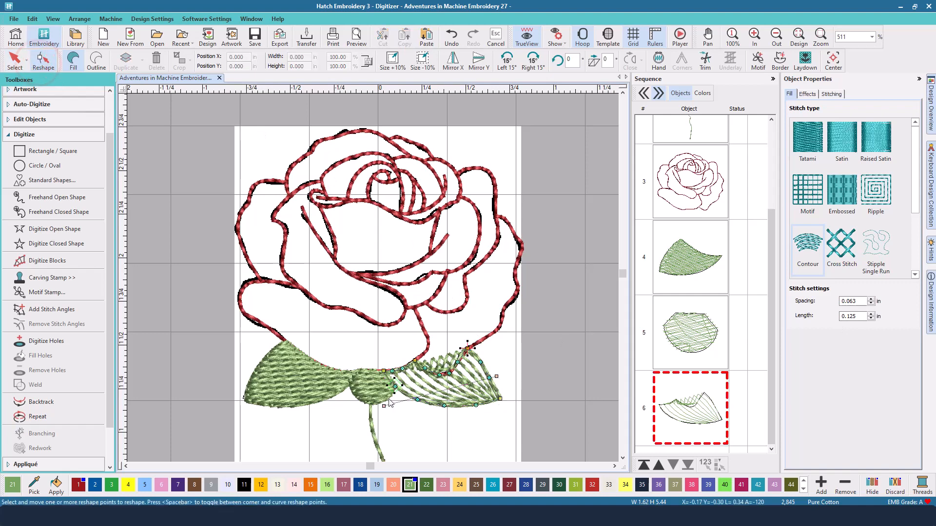
{"action": "left_click_drag", "start_coordinate": [385, 405], "coordinate": [404, 350]}
{"action": "left_click_drag", "start_coordinate": [496, 376], "coordinate": [422, 433]}
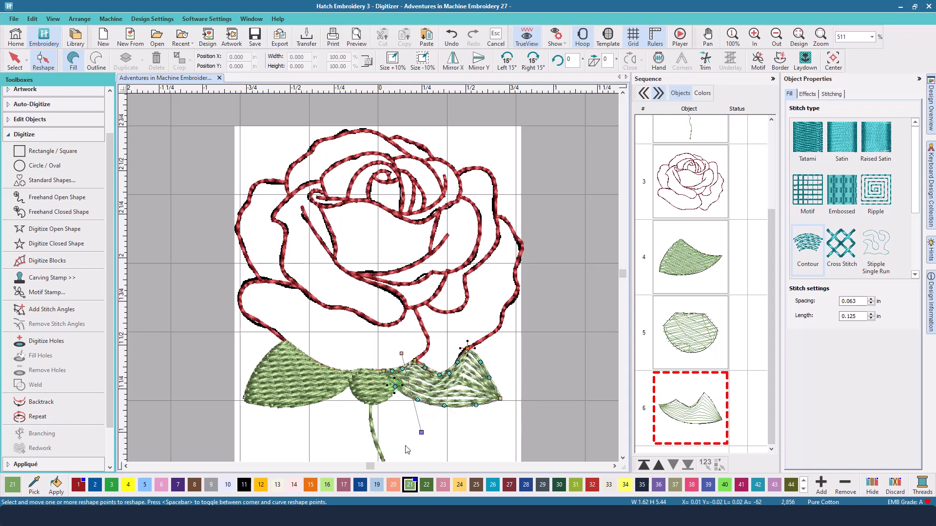
{"action": "left_click_drag", "start_coordinate": [422, 432], "coordinate": [536, 407]}
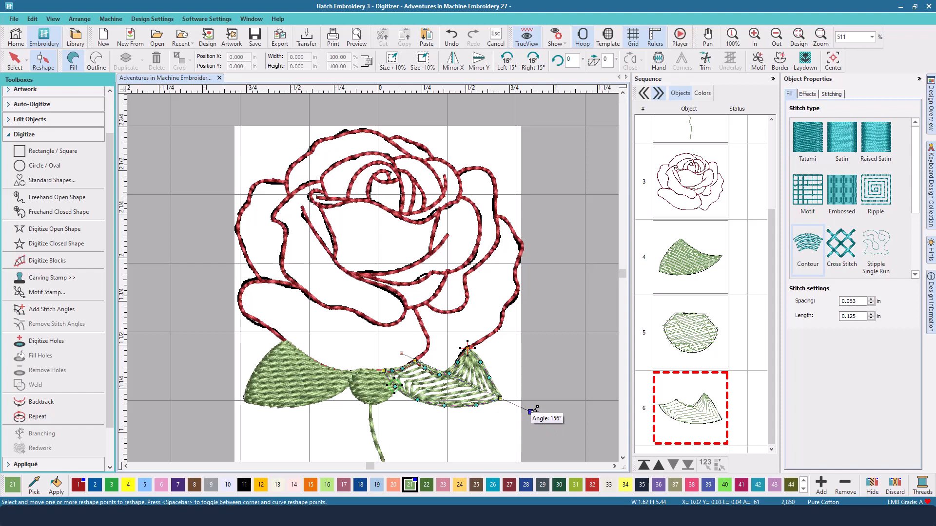
{"action": "left_click", "coordinate": [15, 60]}
Step: Reshape the right leaf's Contour stitch angle by moving the outer end of its angle line down beside the stem
{"action": "left_click", "coordinate": [799, 35]}
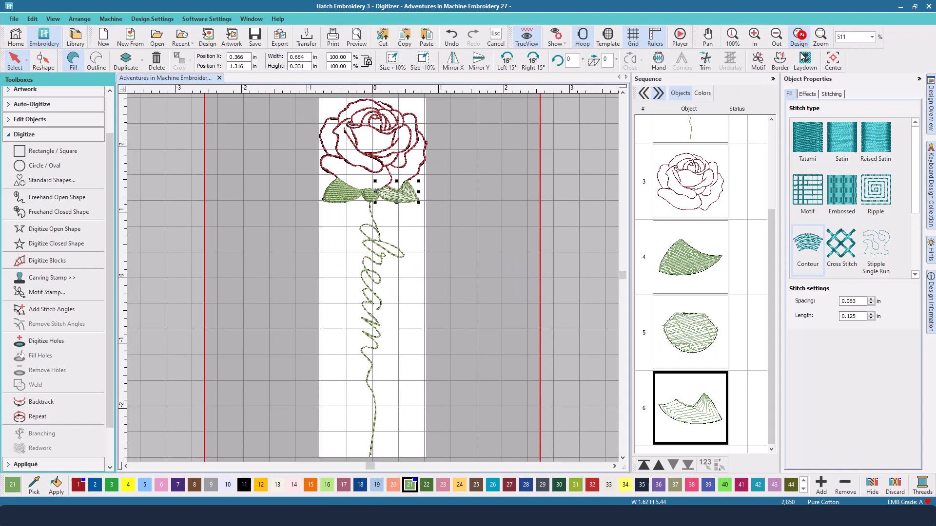
{"action": "left_click", "coordinate": [524, 284]}
{"action": "left_click", "coordinate": [674, 408]}
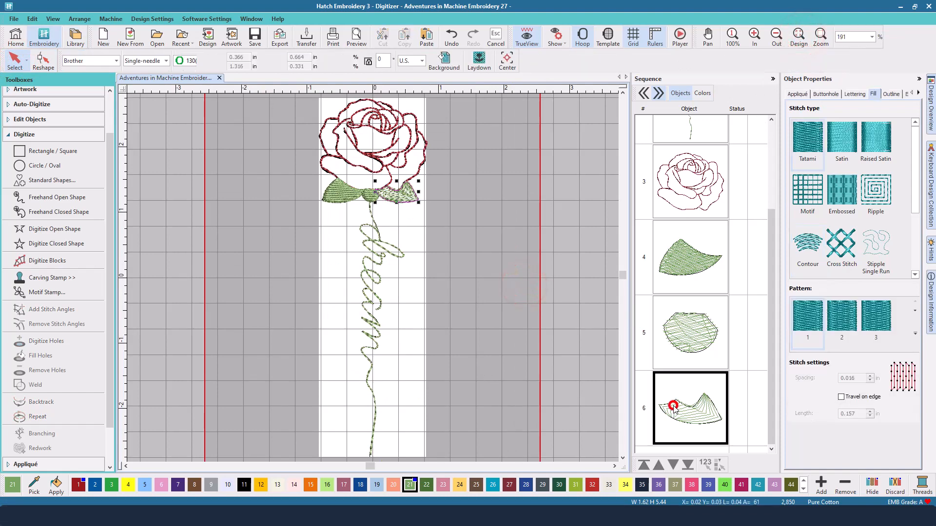
{"action": "left_click", "coordinate": [50, 66]}
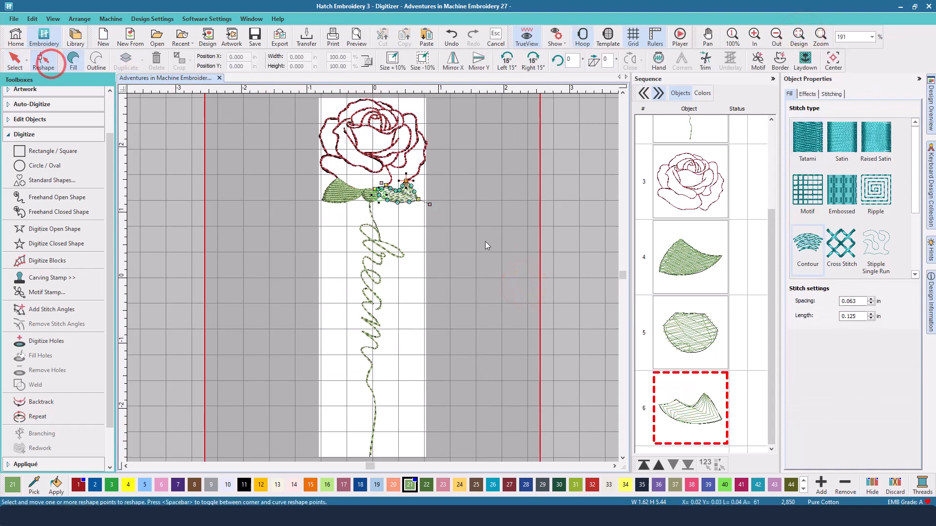
{"action": "left_click_drag", "start_coordinate": [430, 203], "coordinate": [398, 228]}
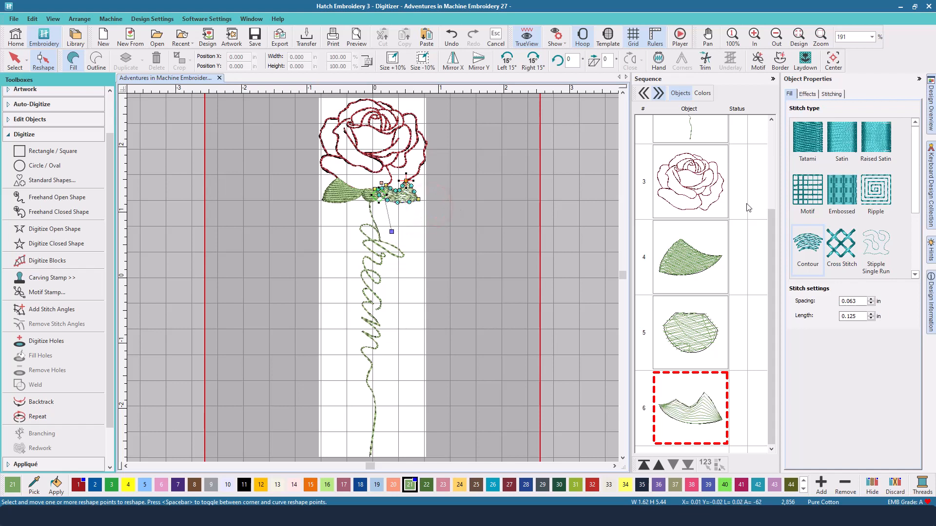
Step: Try the Cross Stitch fill on the right leaf, and change its stitch type to Ripple
{"action": "left_click", "coordinate": [834, 257]}
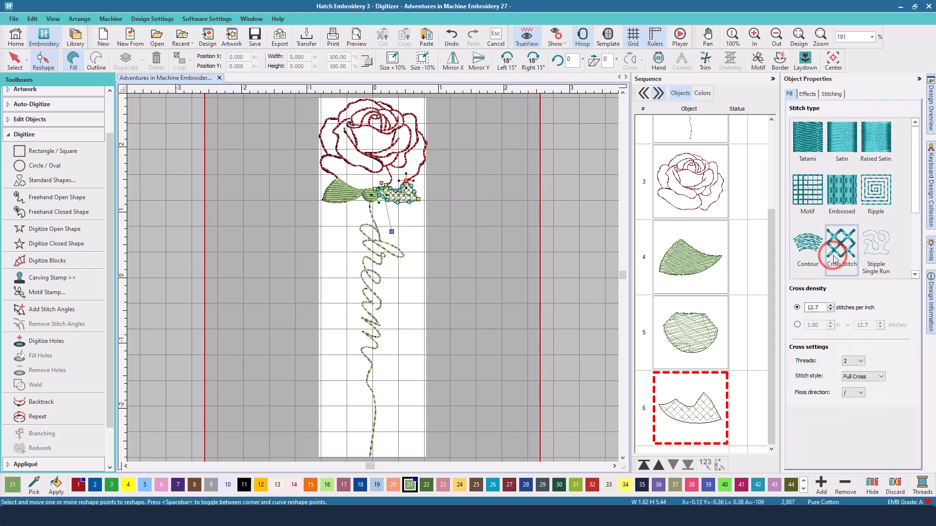
{"action": "left_click", "coordinate": [875, 204]}
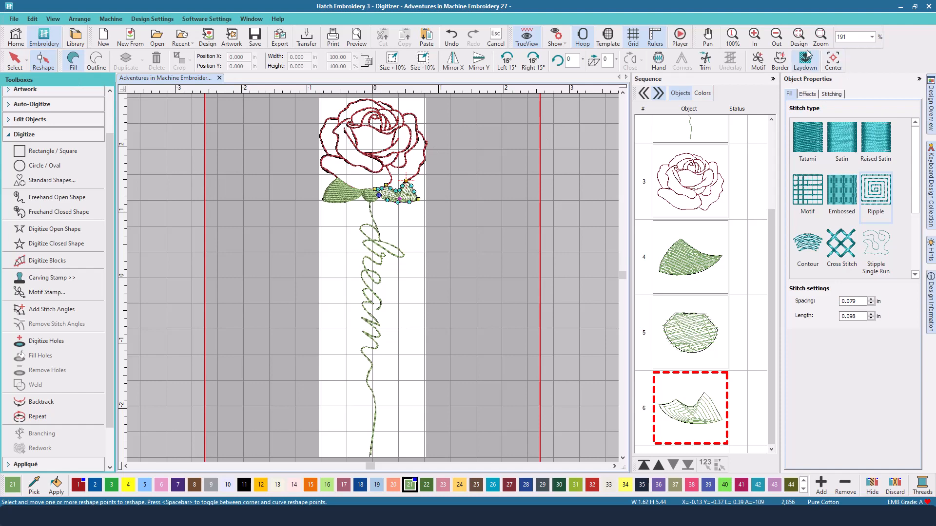
{"action": "left_click", "coordinate": [821, 36]}
{"action": "left_click_drag", "start_coordinate": [364, 172], "coordinate": [435, 219]}
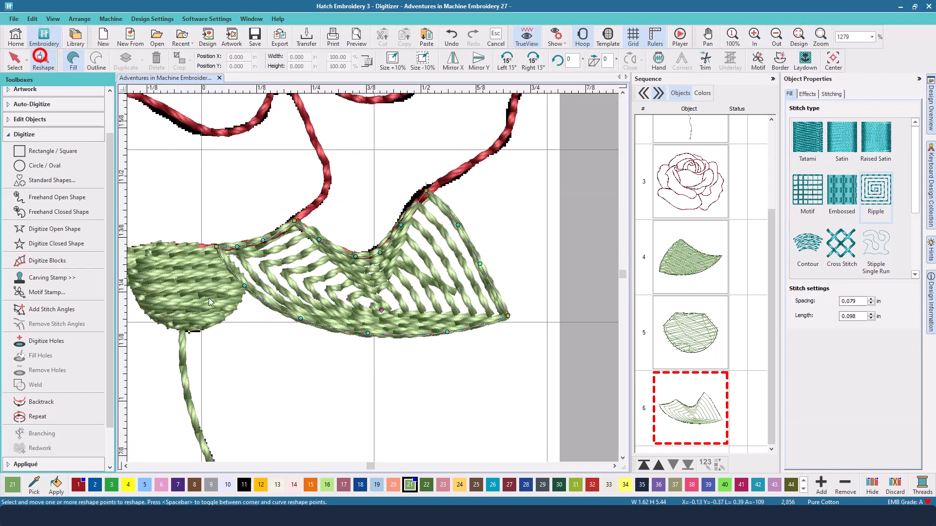
Step: Try several positions for the Ripple fill's center point inside the right leaf, previewing them with TrueView off and on
{"action": "left_click", "coordinate": [381, 310]}
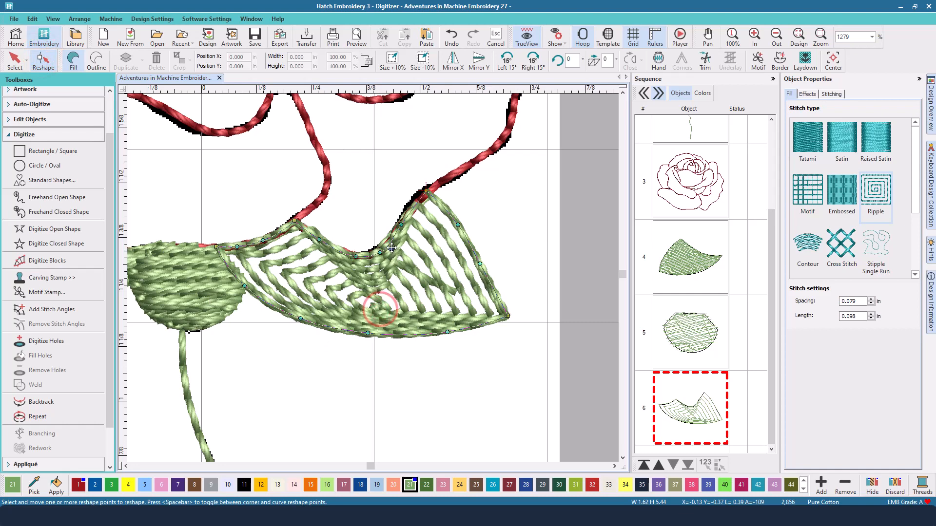
{"action": "left_click_drag", "start_coordinate": [380, 309], "coordinate": [384, 281]}
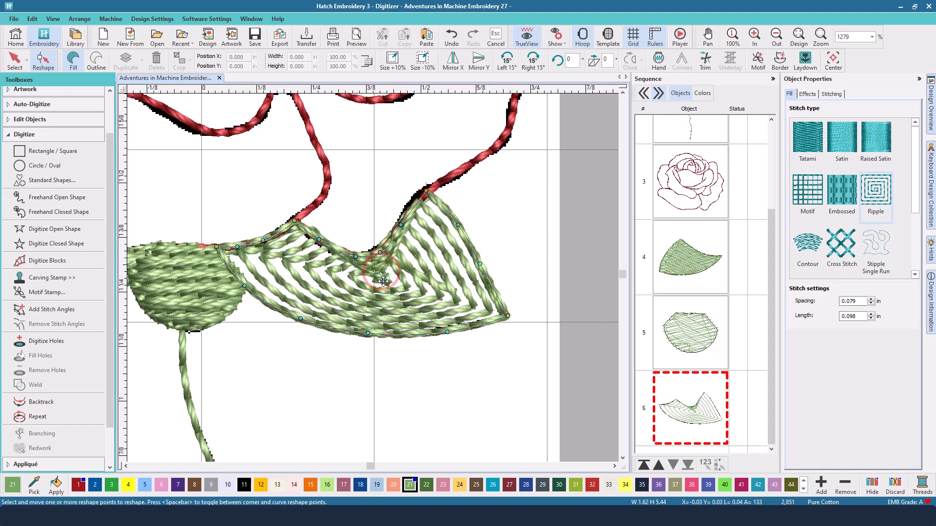
{"action": "left_click", "coordinate": [518, 44]}
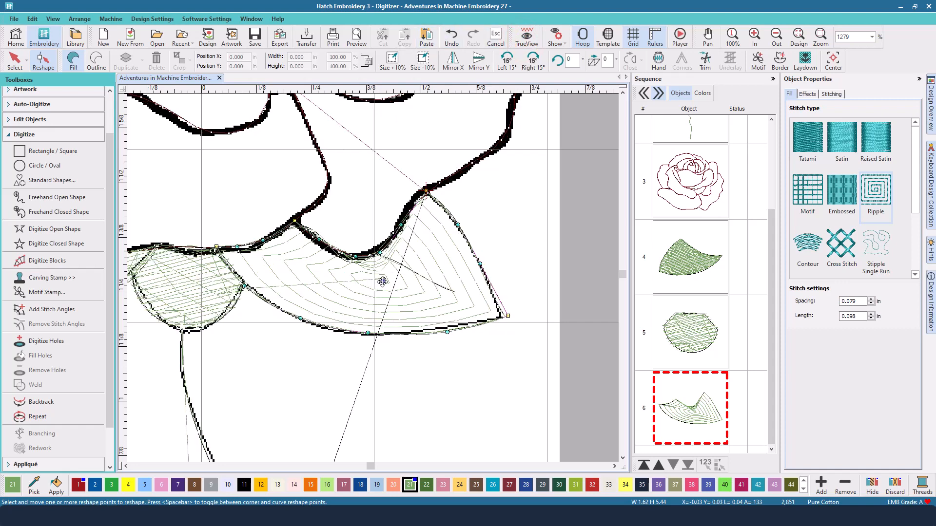
{"action": "left_click_drag", "start_coordinate": [382, 282], "coordinate": [294, 266]}
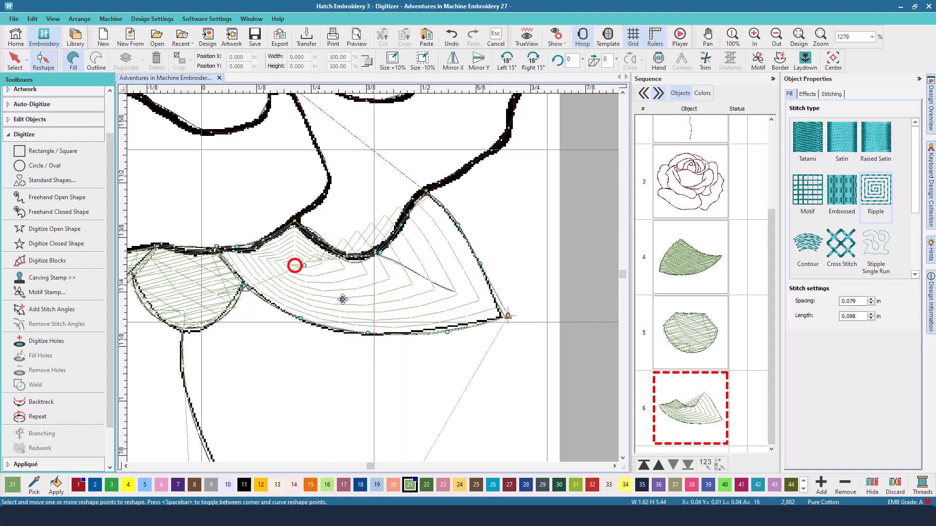
{"action": "left_click", "coordinate": [344, 299]}
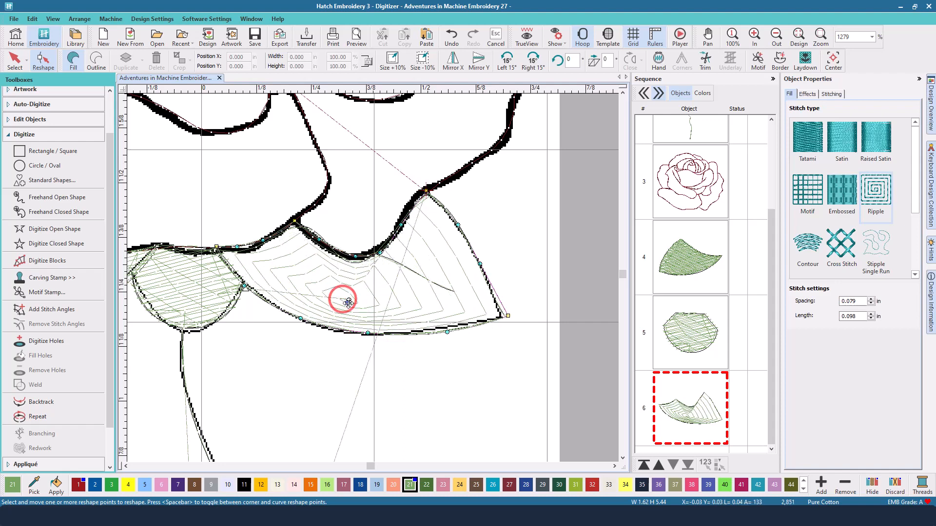
{"action": "left_click", "coordinate": [526, 37]}
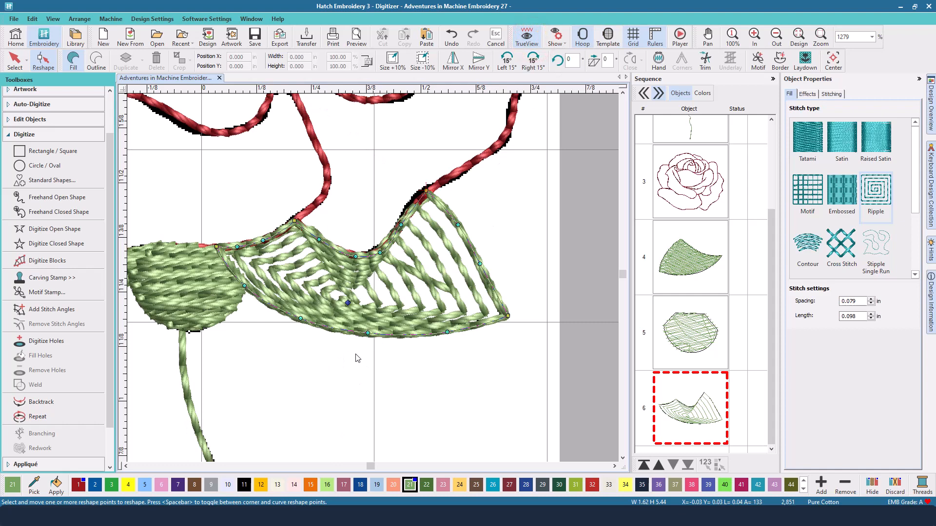
Step: Change the right leaf's stitch type to Tatami with pattern 65
{"action": "left_click", "coordinate": [807, 138]}
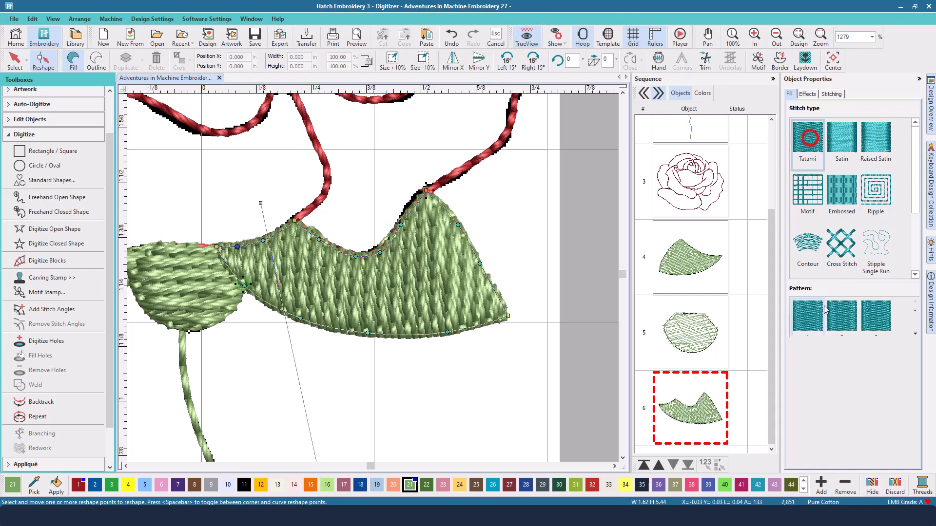
{"action": "left_click", "coordinate": [916, 334]}
{"action": "scroll", "coordinate": [829, 406], "scroll_direction": "down", "scroll_amount": 7}
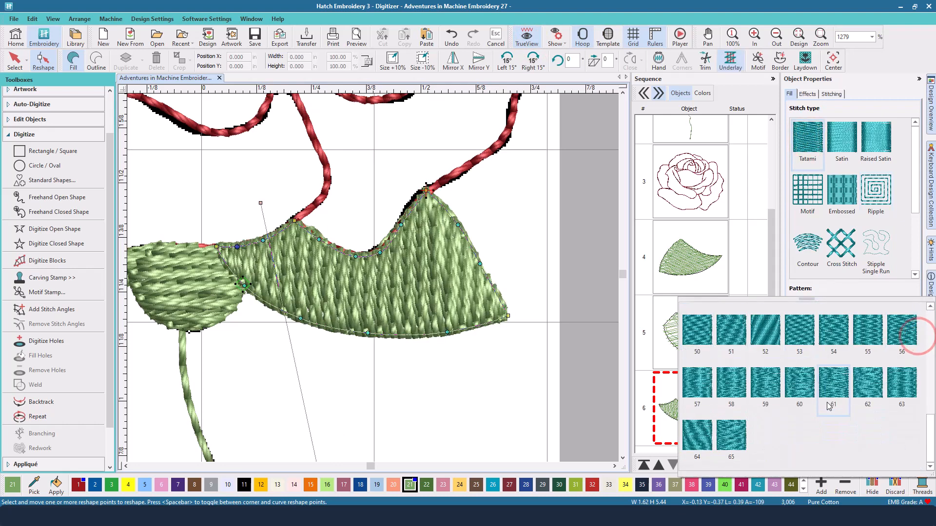
{"action": "left_click", "coordinate": [738, 440]}
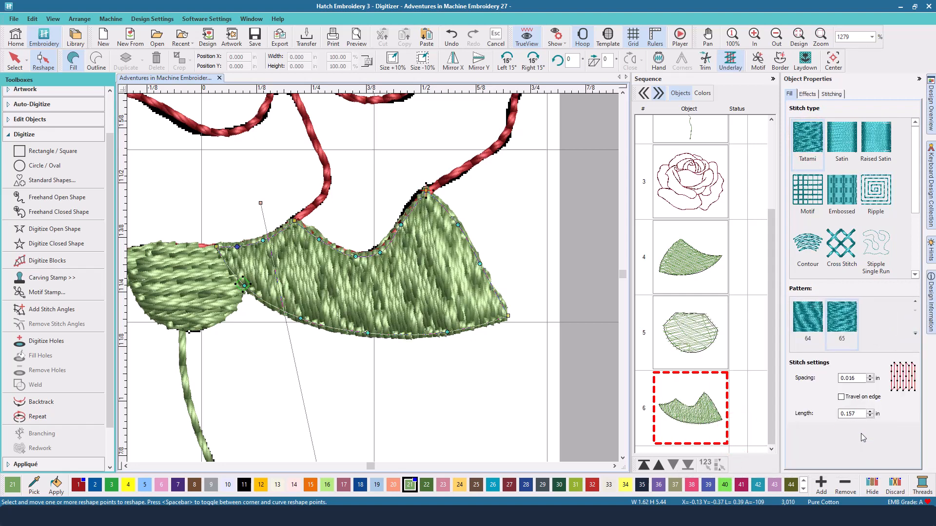
Step: Turn the right leaf's stitch angle to about 150° by moving the lower end of its angle line past the leaf tip
{"action": "left_click", "coordinate": [776, 37]}
{"action": "left_click", "coordinate": [775, 36]}
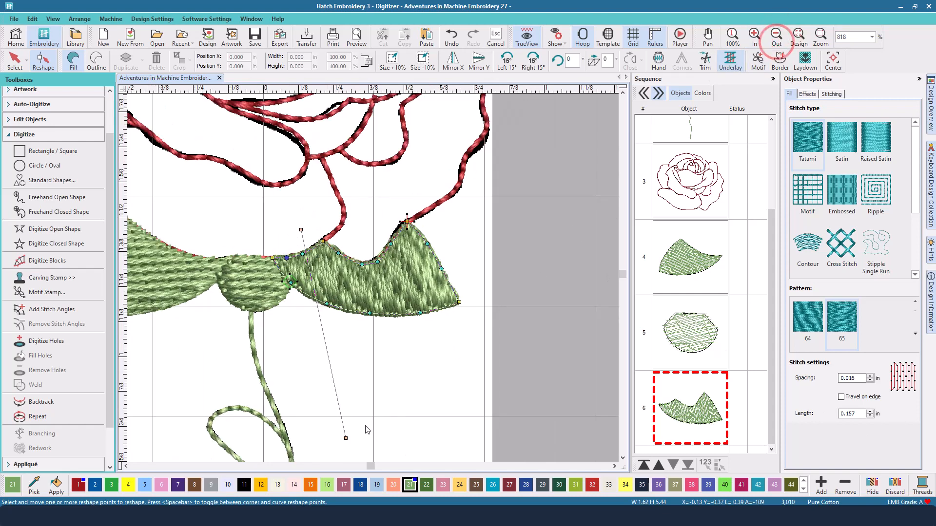
{"action": "left_click_drag", "start_coordinate": [346, 438], "coordinate": [489, 336]}
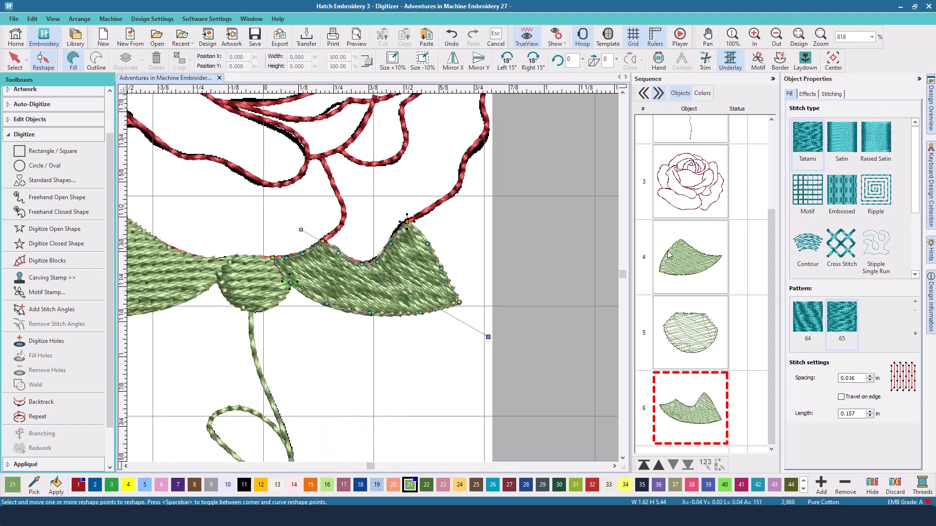
Step: Collapse the Hand Stitch, Feather Edge and Gradient Fill effect settings, and turn off Underlay 1 for the right leaf
{"action": "left_click", "coordinate": [805, 95]}
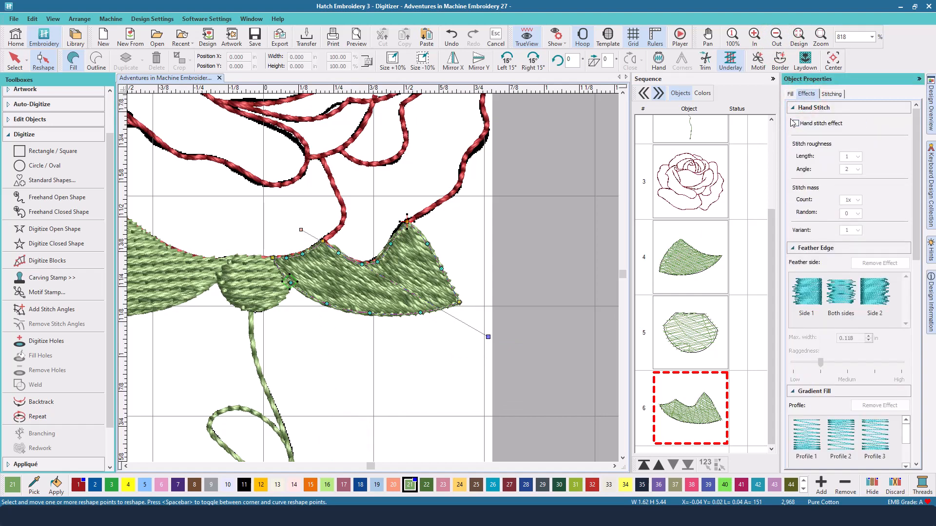
{"action": "left_click", "coordinate": [793, 107]}
{"action": "left_click", "coordinate": [792, 120]}
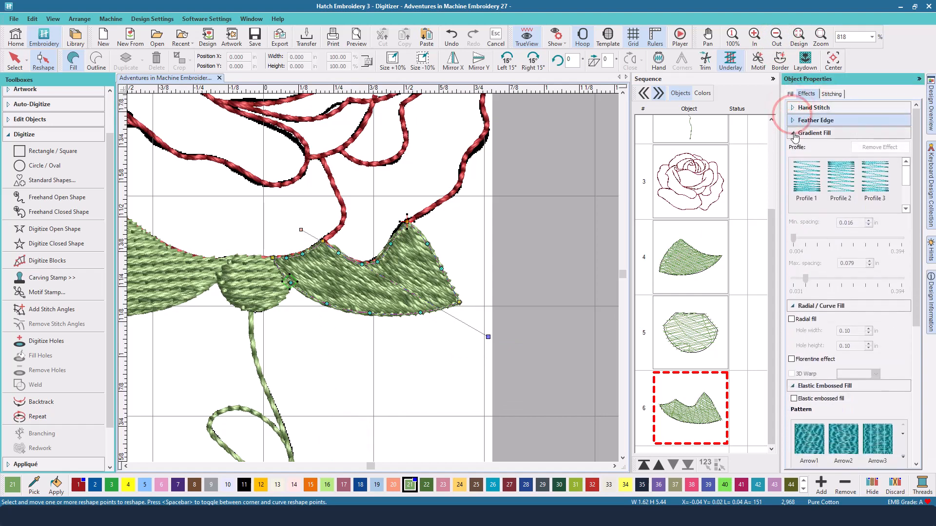
{"action": "left_click", "coordinate": [793, 133]}
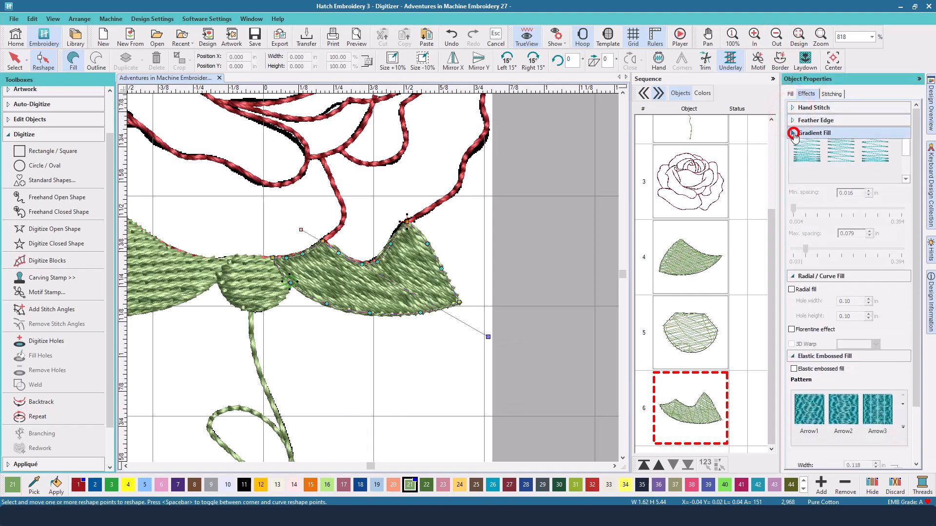
{"action": "left_click", "coordinate": [831, 95]}
{"action": "left_click", "coordinate": [792, 120]}
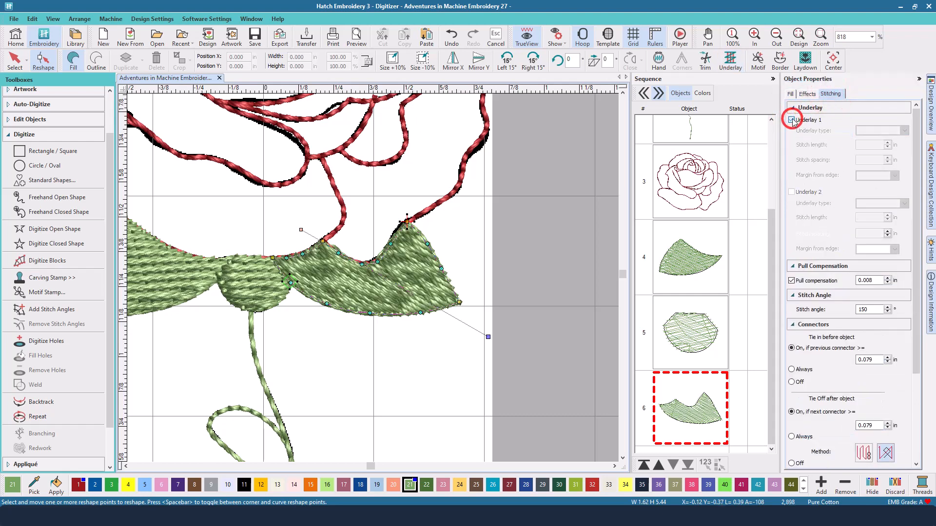
Step: Set the right leaf's Tatami spacing to 0.125 in
{"action": "left_click", "coordinate": [789, 94]}
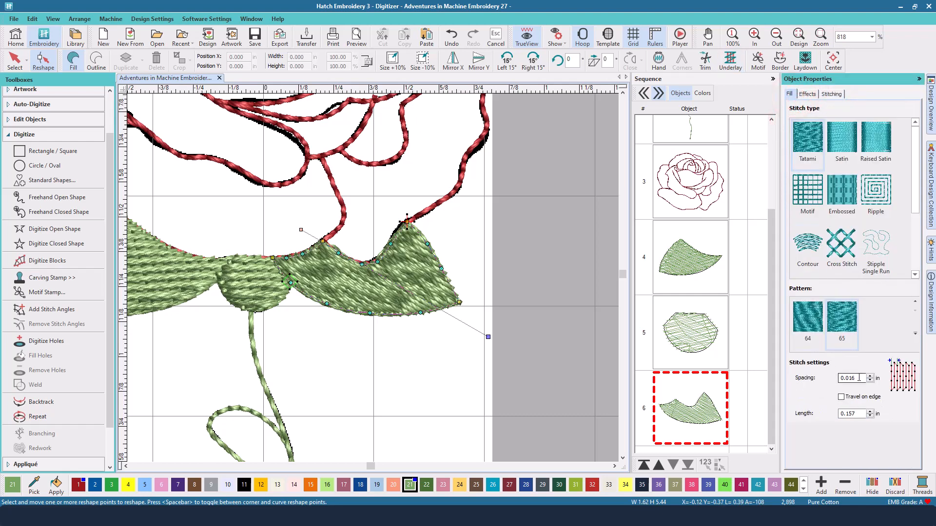
{"action": "double_click", "coordinate": [859, 377]}
{"action": "type", "text": "125"}
{"action": "key", "text": "Return"}
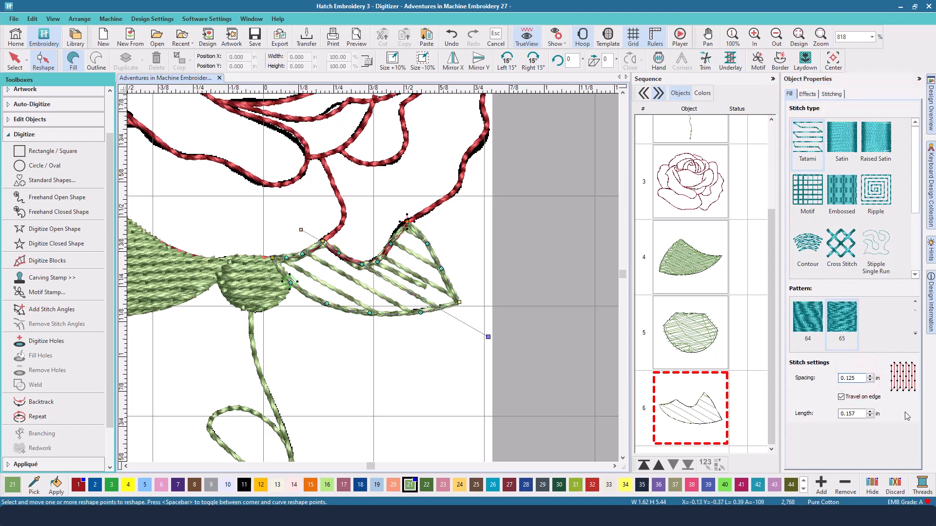
Step: Set the right leaf's Tatami spacing to 0.0625 in, and toggle Travel on edge off and back on
{"action": "left_click", "coordinate": [848, 378]}
{"action": "key", "text": "BackSpace"}
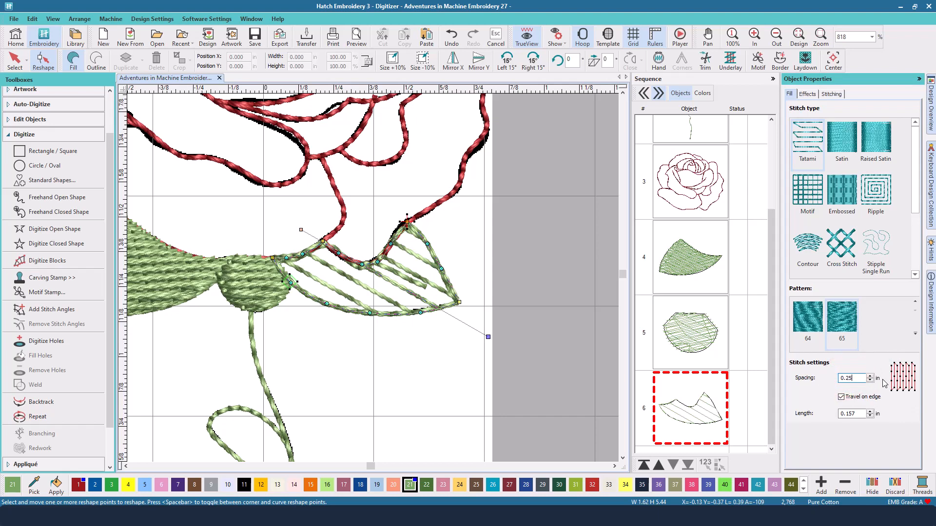
{"action": "type", "text": "0625"}
{"action": "key", "text": "Return"}
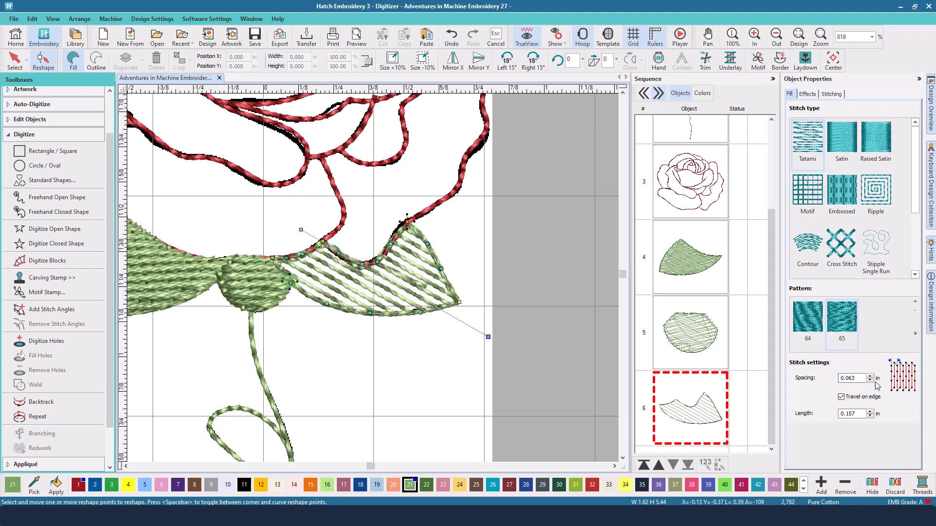
{"action": "left_click", "coordinate": [842, 398]}
{"action": "left_click", "coordinate": [842, 398]}
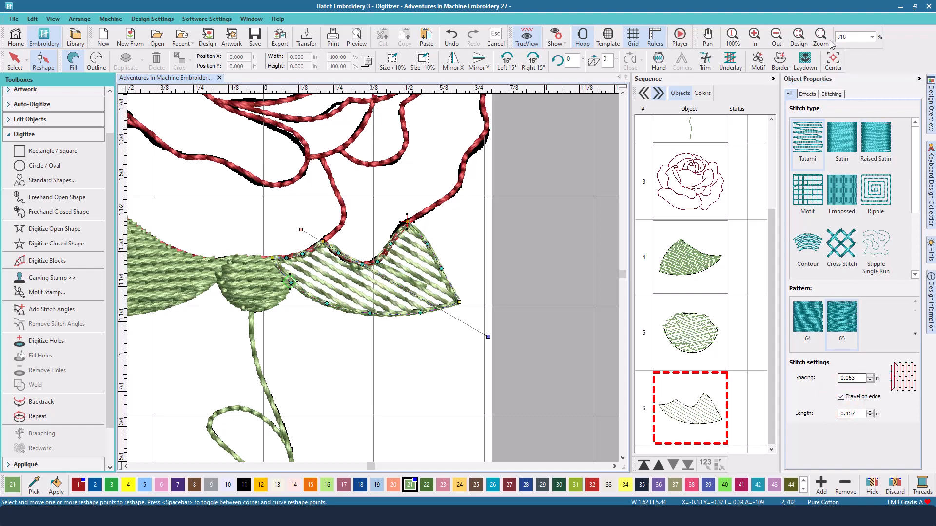
Step: Apply the Florentine effect to the right leaf, and bend its guide curve downward by moving the middle and both end points
{"action": "left_click", "coordinate": [808, 94]}
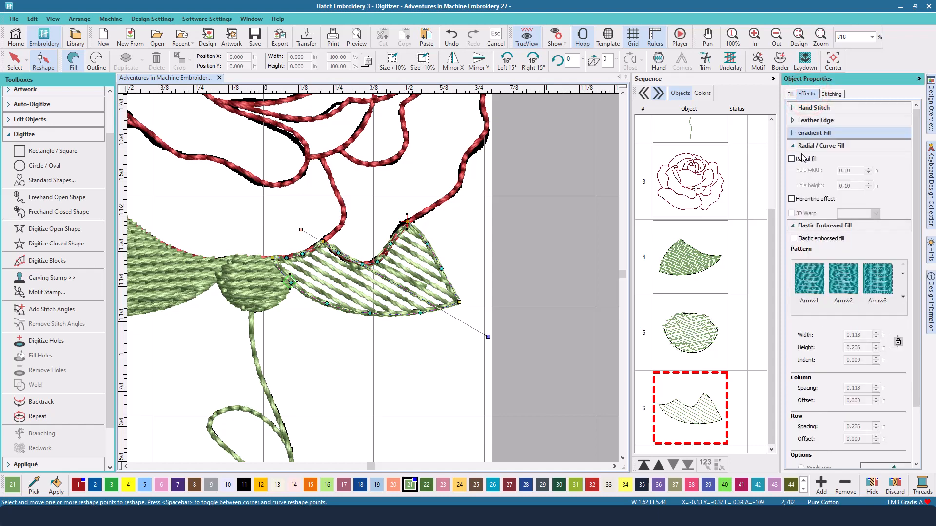
{"action": "left_click", "coordinate": [791, 199]}
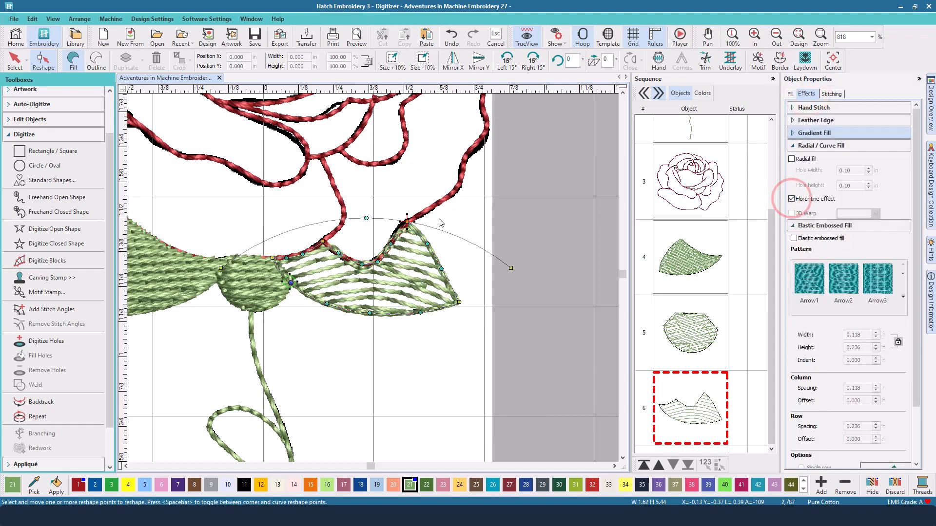
{"action": "left_click_drag", "start_coordinate": [367, 220], "coordinate": [386, 298]}
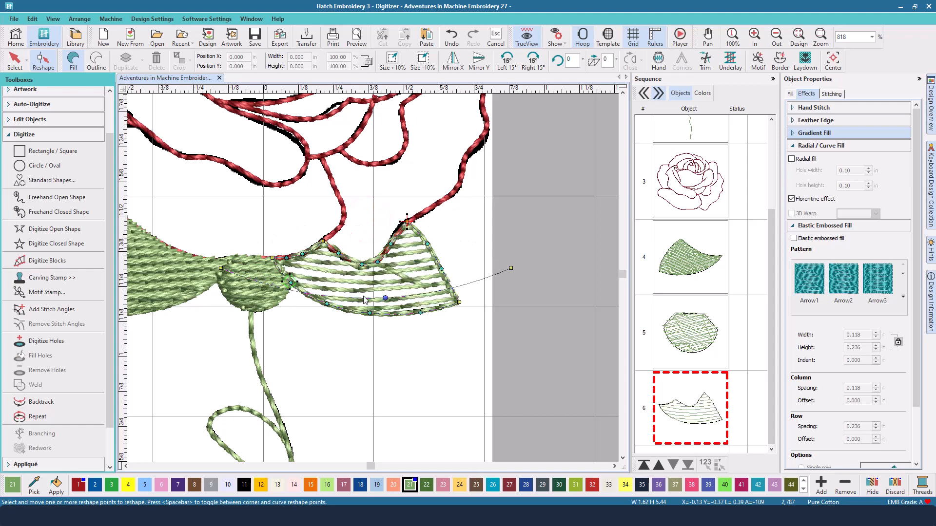
{"action": "left_click_drag", "start_coordinate": [220, 267], "coordinate": [267, 211]}
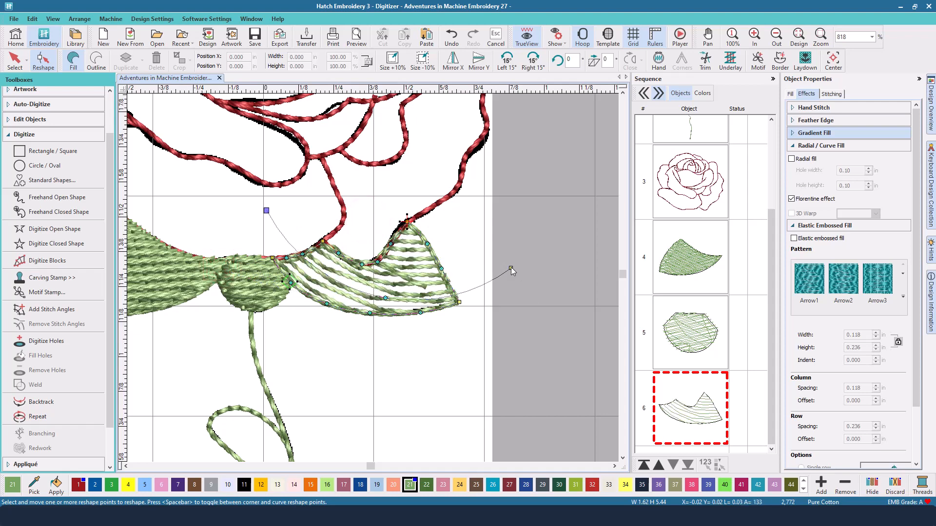
{"action": "left_click_drag", "start_coordinate": [511, 269], "coordinate": [512, 295]}
{"action": "left_click_drag", "start_coordinate": [264, 210], "coordinate": [284, 206]}
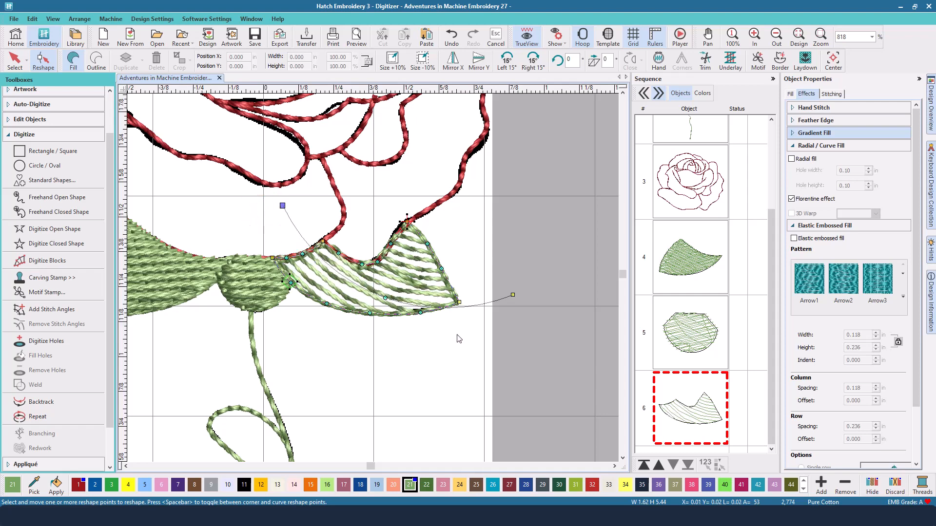
{"action": "left_click_drag", "start_coordinate": [282, 204], "coordinate": [283, 200]}
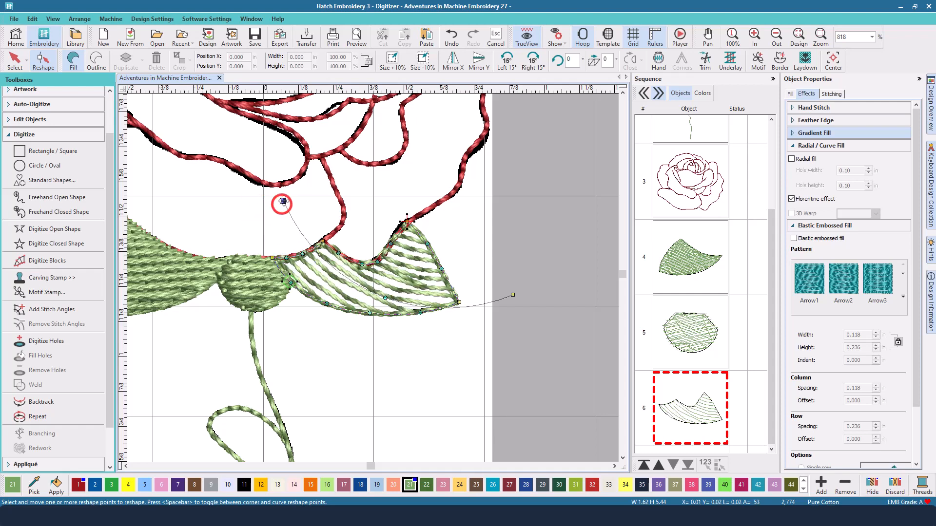
{"action": "left_click", "coordinate": [15, 61]}
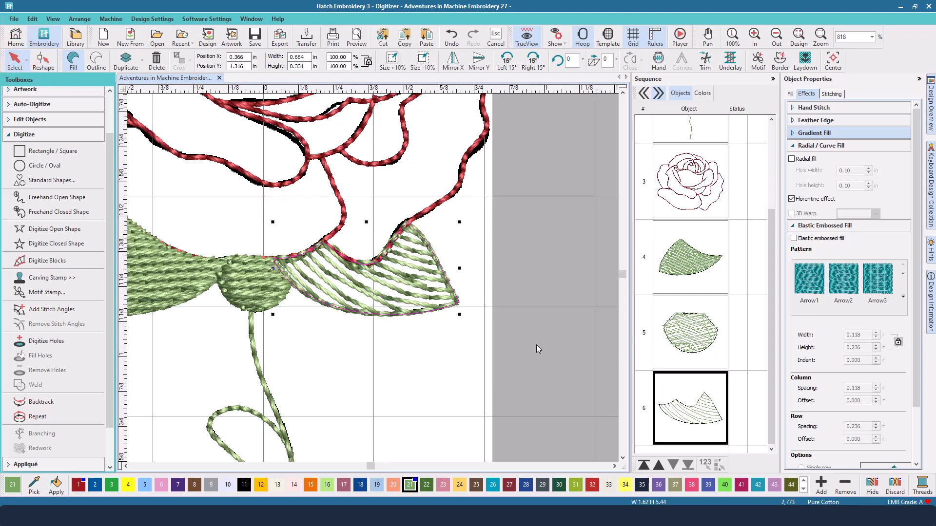
{"action": "left_click", "coordinate": [254, 368]}
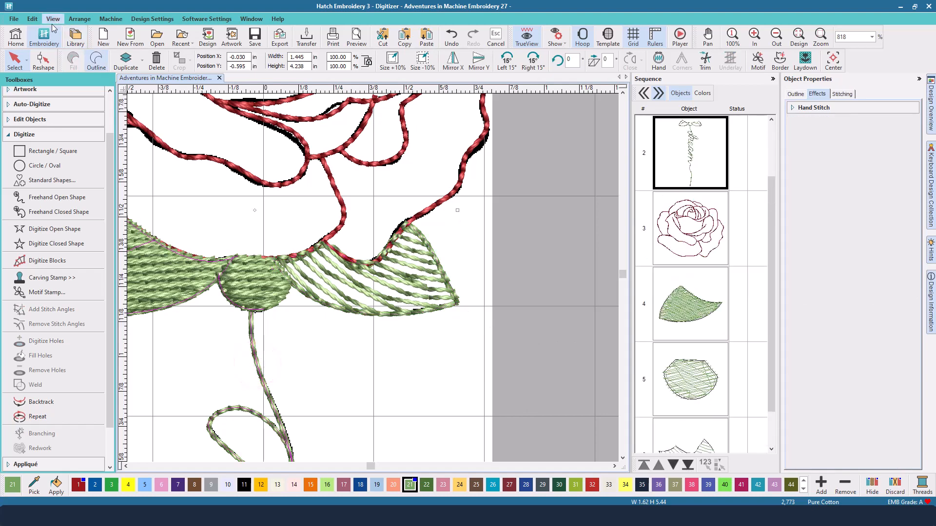
{"action": "left_click", "coordinate": [43, 61]}
{"action": "left_click", "coordinate": [424, 287]}
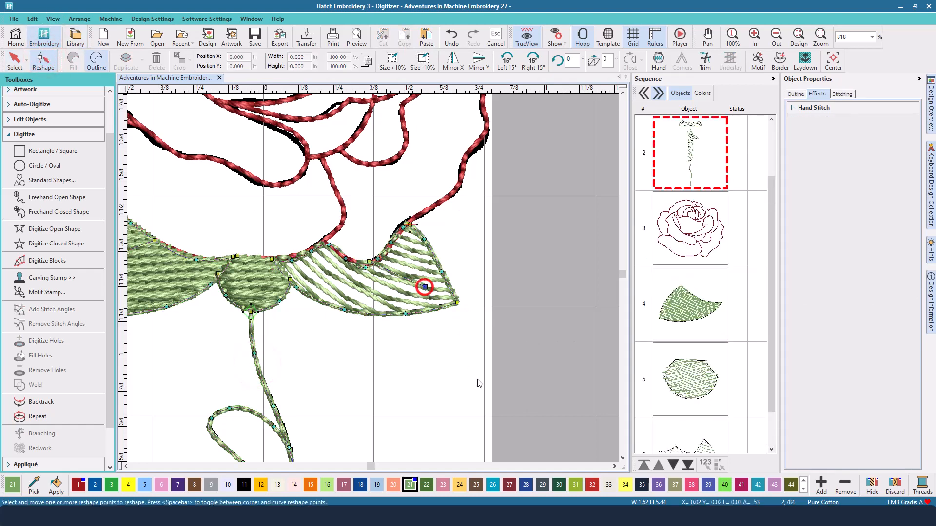
{"action": "key", "text": "Delete"}
{"action": "left_click", "coordinate": [15, 61]}
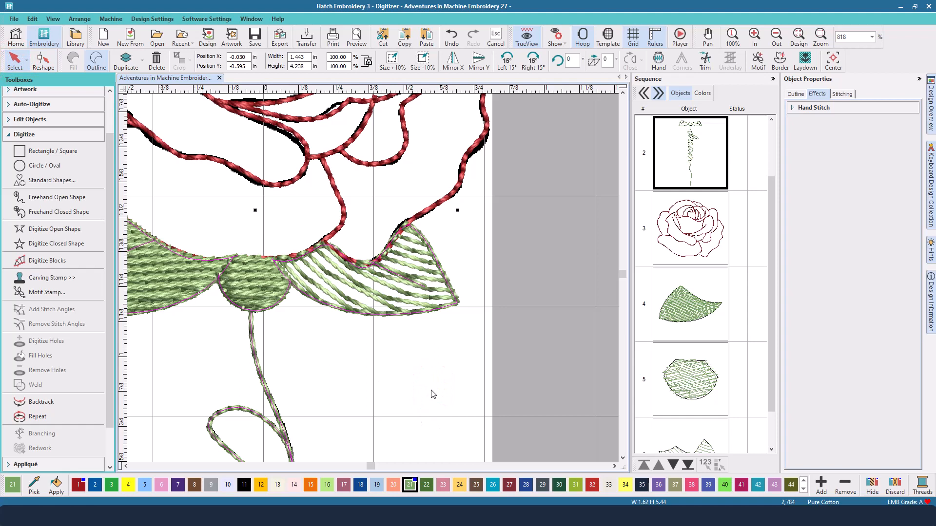
{"action": "left_click", "coordinate": [705, 154]}
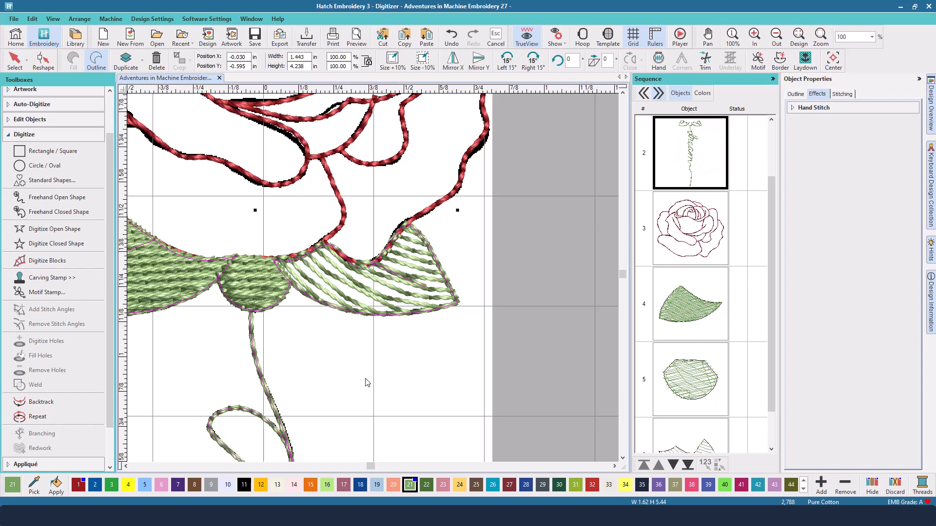
{"action": "key", "text": "ctrl+z"}
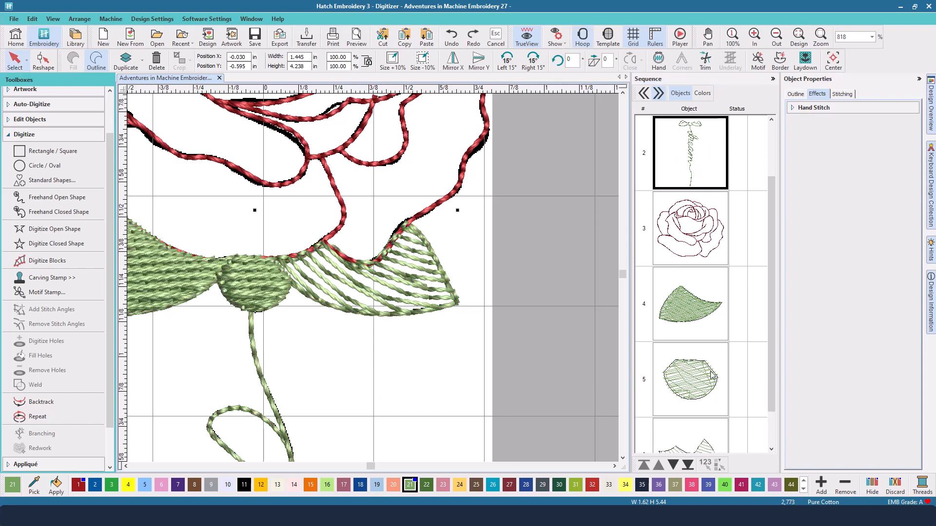
Step: Turn on trims for the right leaf fill, and switch its underlay on and back off to compare
{"action": "scroll", "coordinate": [713, 377], "scroll_direction": "down", "scroll_amount": 1}
{"action": "left_click", "coordinate": [690, 405]}
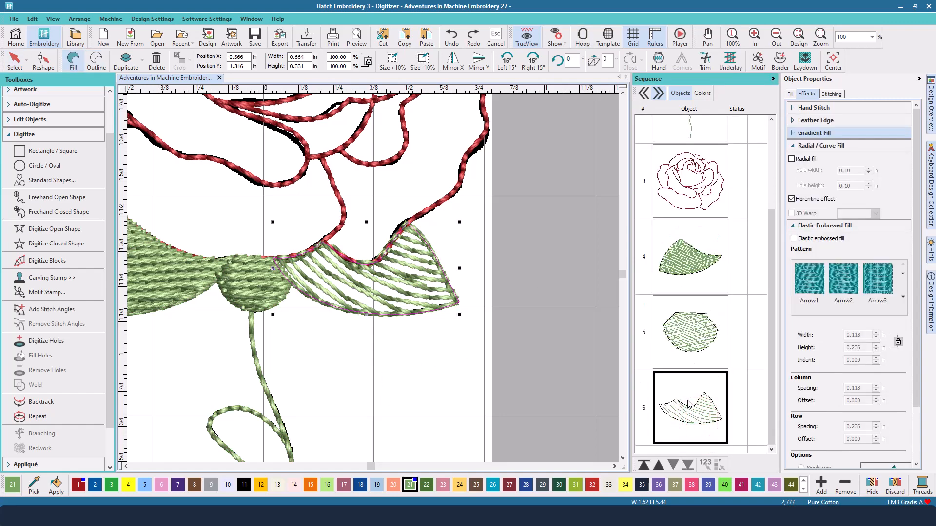
{"action": "left_click", "coordinate": [706, 61]}
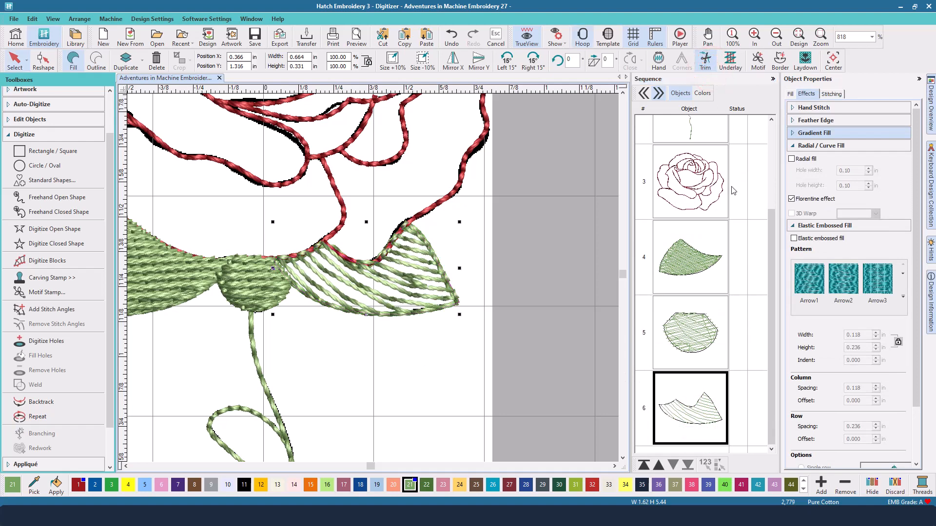
{"action": "left_click", "coordinate": [730, 60]}
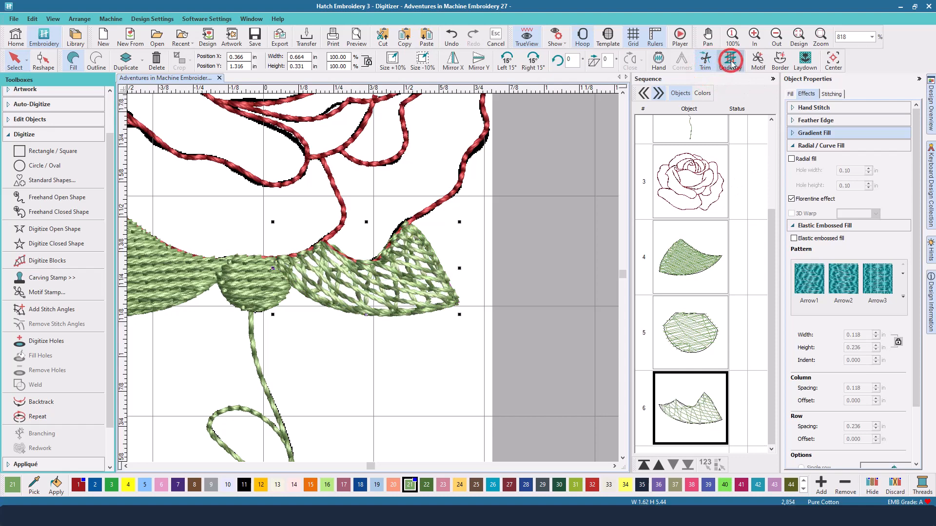
{"action": "left_click", "coordinate": [730, 59]}
{"action": "left_click", "coordinate": [729, 60]}
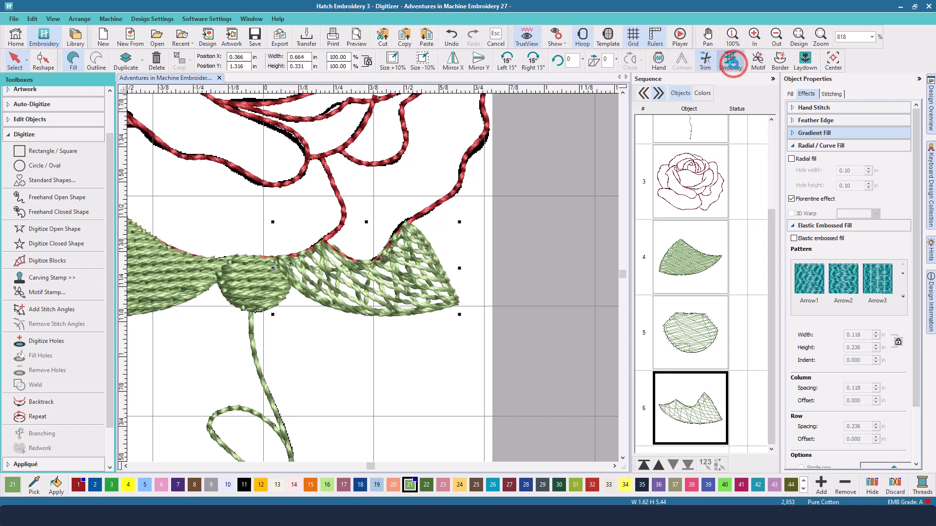
{"action": "left_click", "coordinate": [729, 59]}
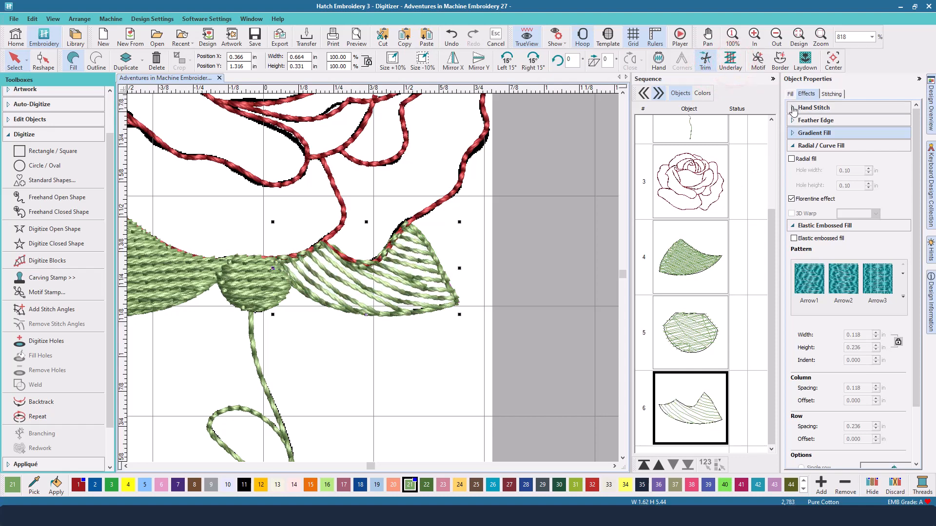
Step: Expand the Hand Stitch effect settings, and set the right leaf's Tatami spacing to 0.050 in
{"action": "left_click", "coordinate": [793, 107]}
{"action": "left_click", "coordinate": [796, 123]}
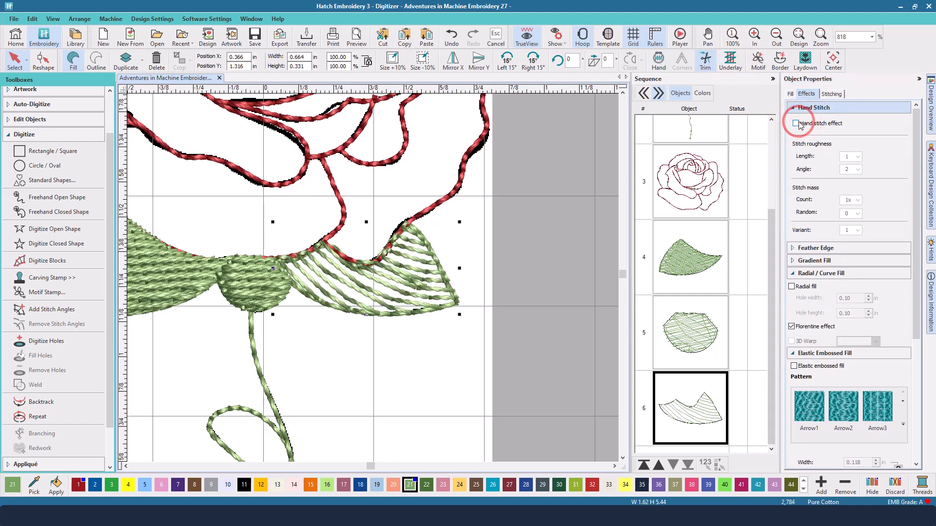
{"action": "left_click", "coordinate": [791, 94]}
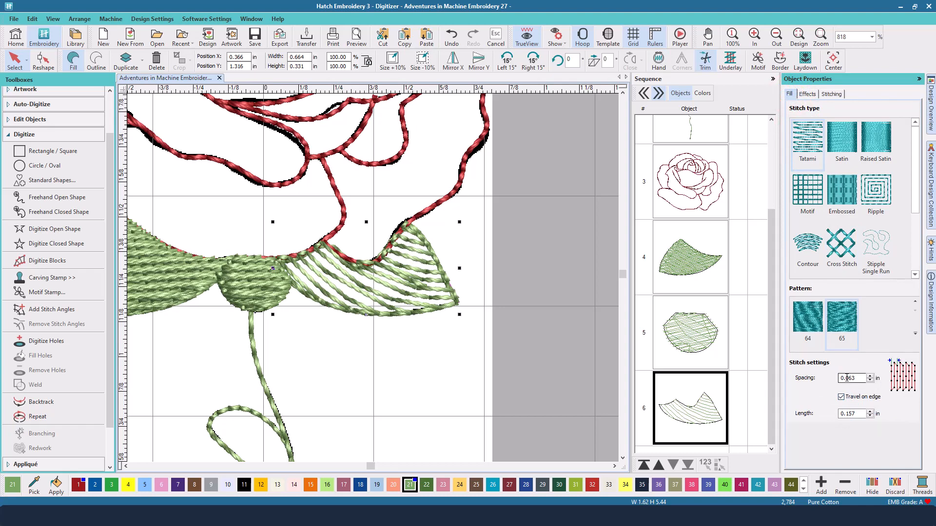
{"action": "double_click", "coordinate": [848, 378]}
{"action": "type", "text": "0.050"}
{"action": "key", "text": "Return"}
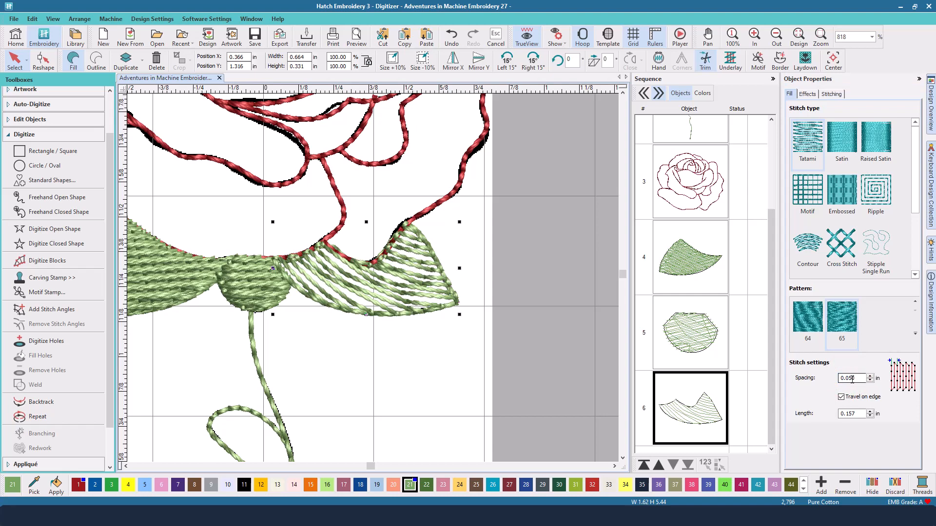
Step: Set the right leaf's Tatami spacing to 0.030 in with Travel on edge off, and its stitch length to 0.125 in
{"action": "left_click_drag", "start_coordinate": [849, 378], "coordinate": [871, 386]}
{"action": "type", "text": "3"}
{"action": "key", "text": "Return"}
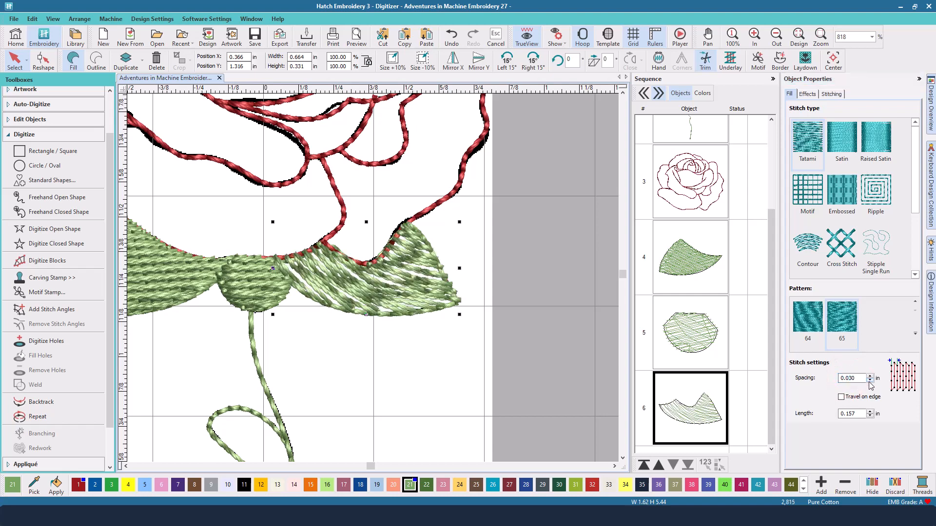
{"action": "left_click_drag", "start_coordinate": [854, 413], "coordinate": [848, 413]}
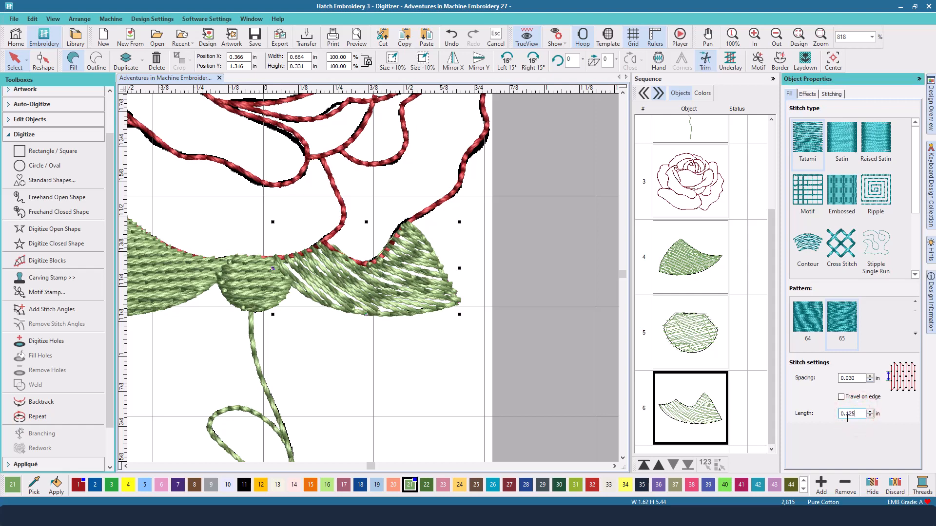
{"action": "key", "text": "Return"}
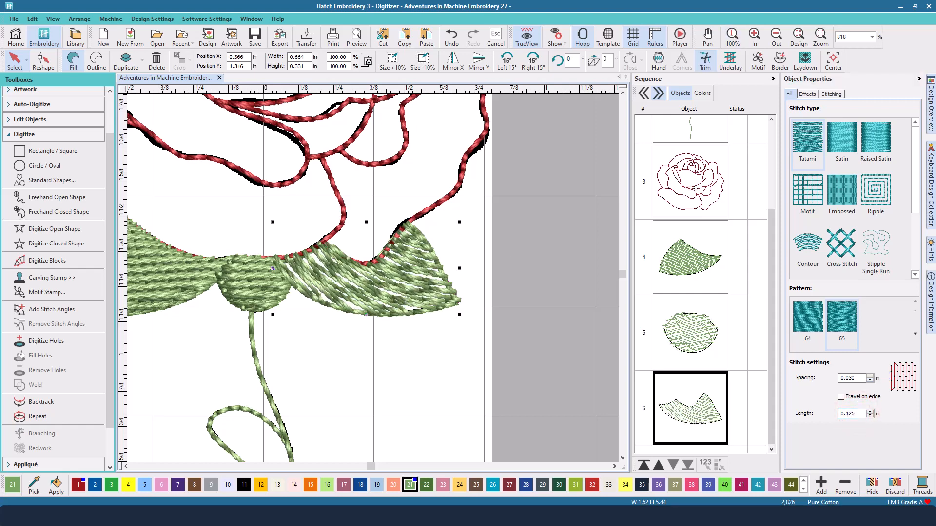
Step: Delete the three green leaf fills, keeping only the green and red outlines
{"action": "left_click", "coordinate": [798, 37]}
{"action": "left_click", "coordinate": [470, 270]}
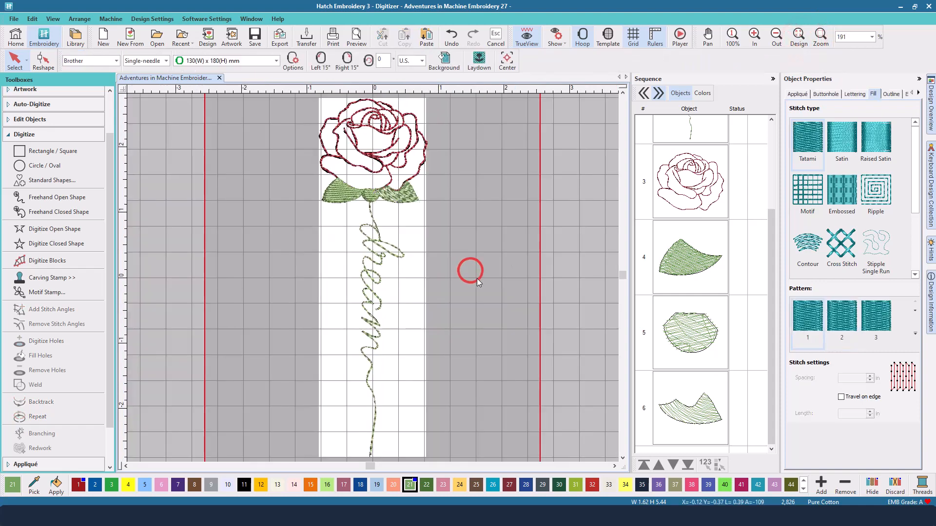
{"action": "left_click", "coordinate": [690, 273]}
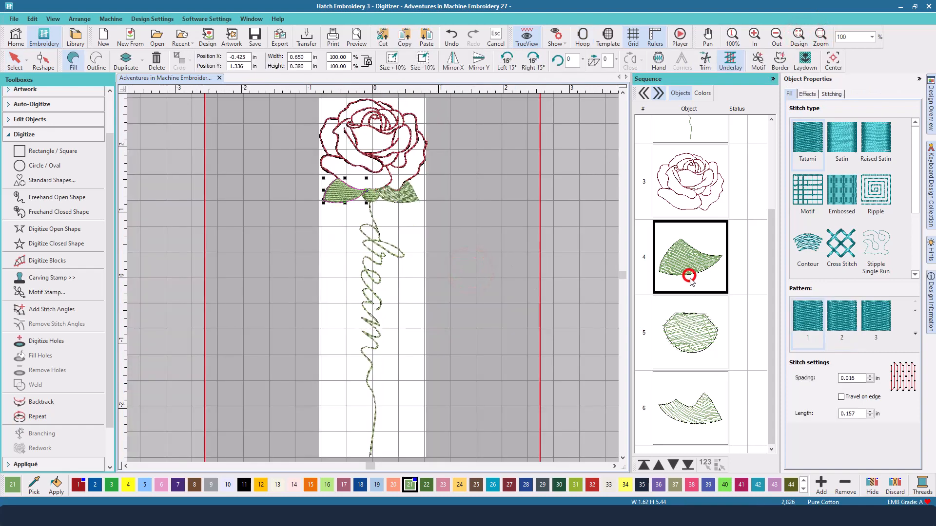
{"action": "left_click", "coordinate": [685, 419], "text": "shift"}
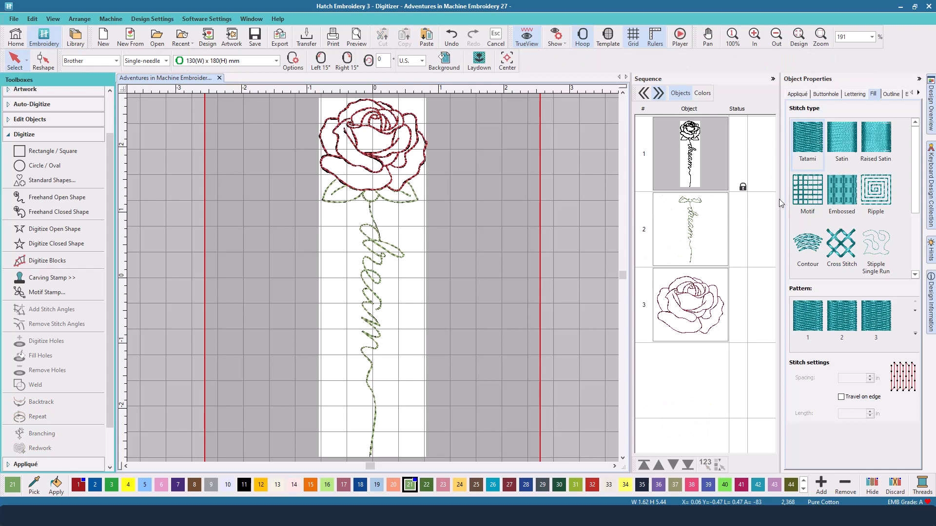
Step: Hide the locked rose artwork behind the stitched outlines
{"action": "left_click", "coordinate": [692, 242]}
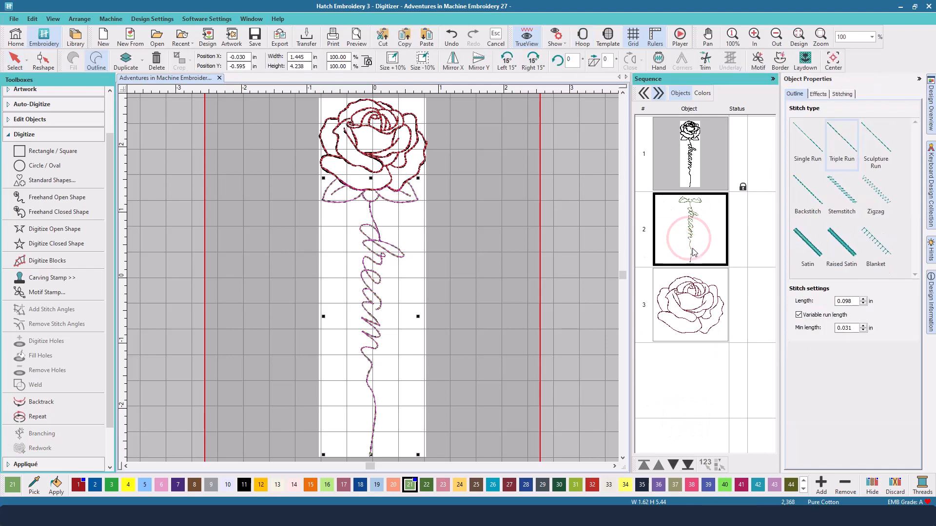
{"action": "left_click", "coordinate": [532, 261]}
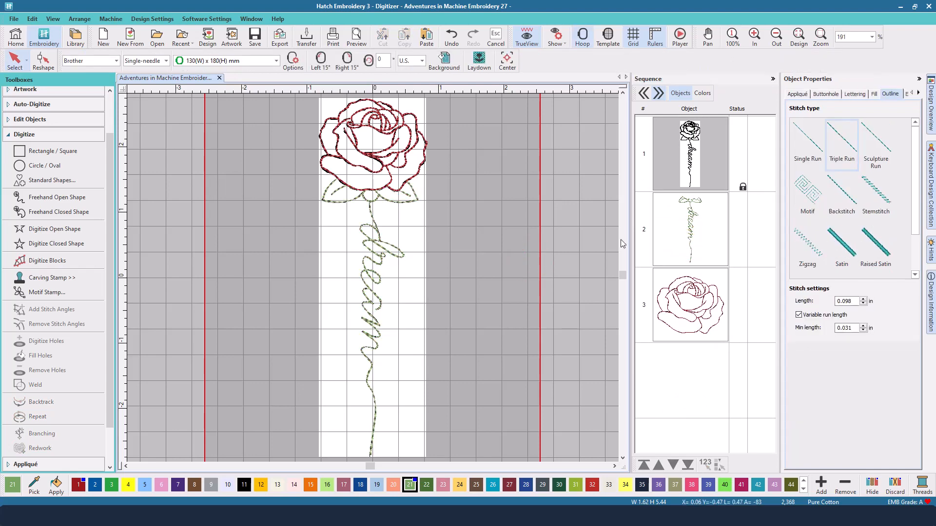
{"action": "right_click", "coordinate": [684, 132]}
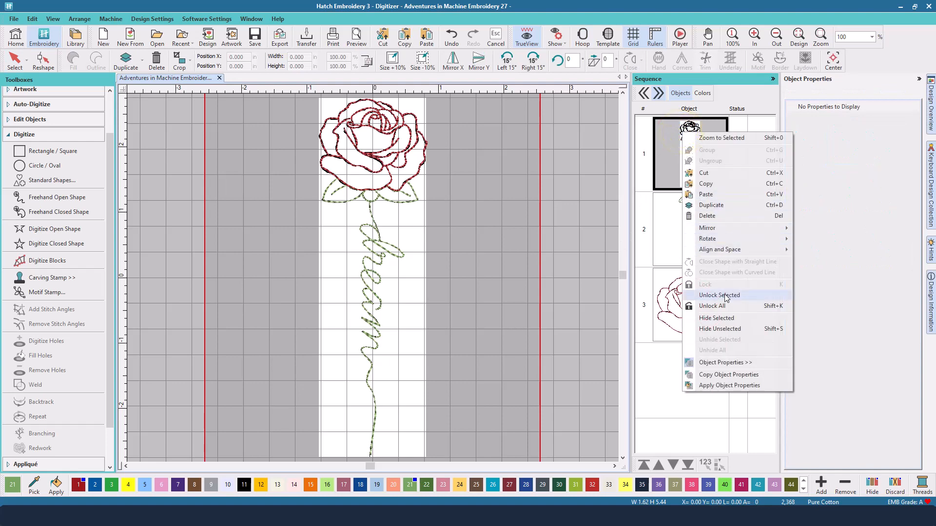
{"action": "left_click", "coordinate": [716, 318]}
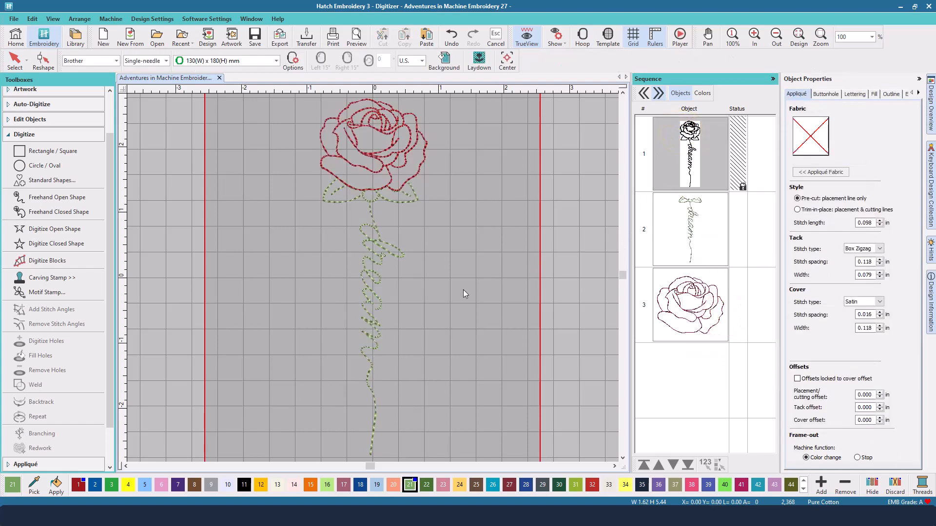
Step: Play the whole design's stitch-out simulation, and view the outlines with TrueView off and back on
{"action": "left_click", "coordinate": [680, 37]}
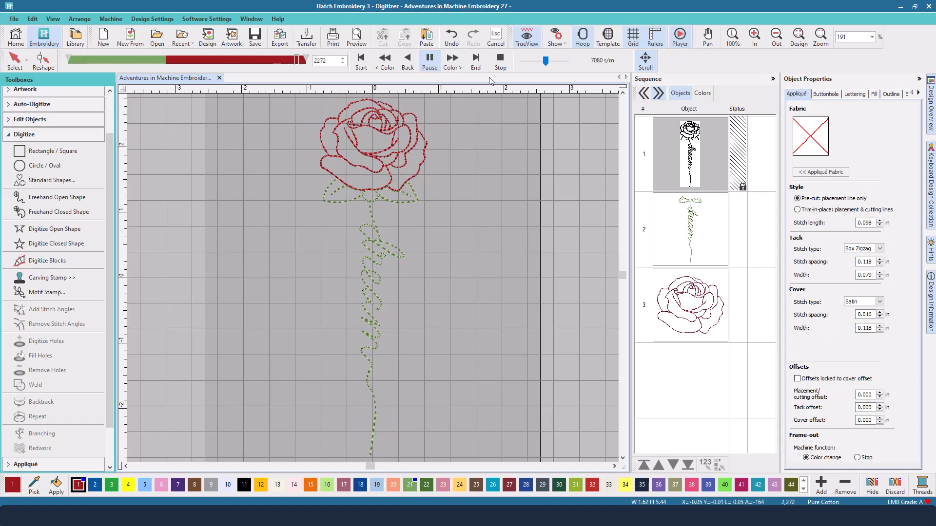
{"action": "left_click", "coordinate": [498, 69]}
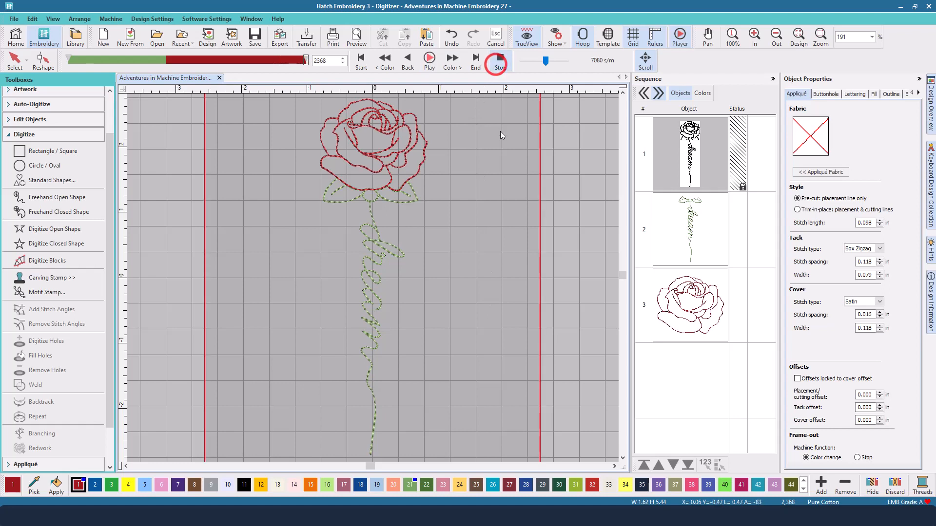
{"action": "left_click", "coordinate": [529, 42]}
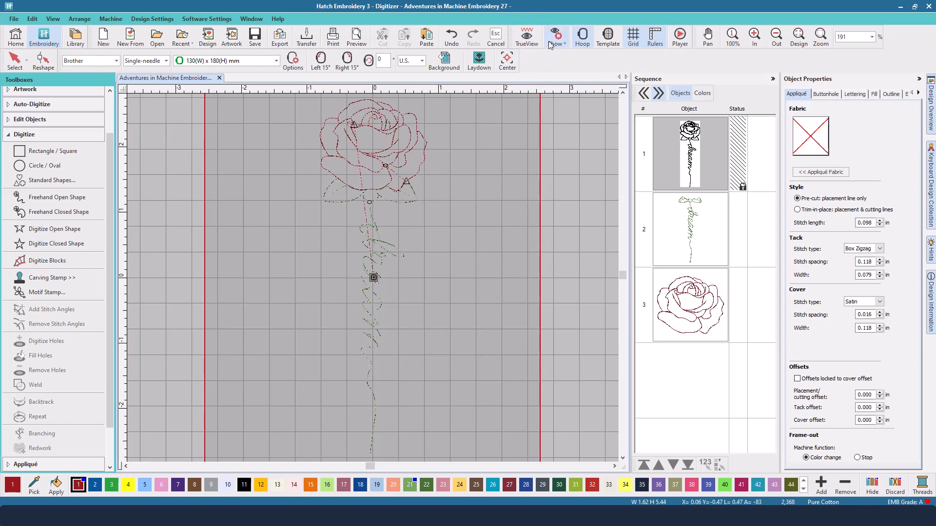
{"action": "left_click", "coordinate": [526, 37]}
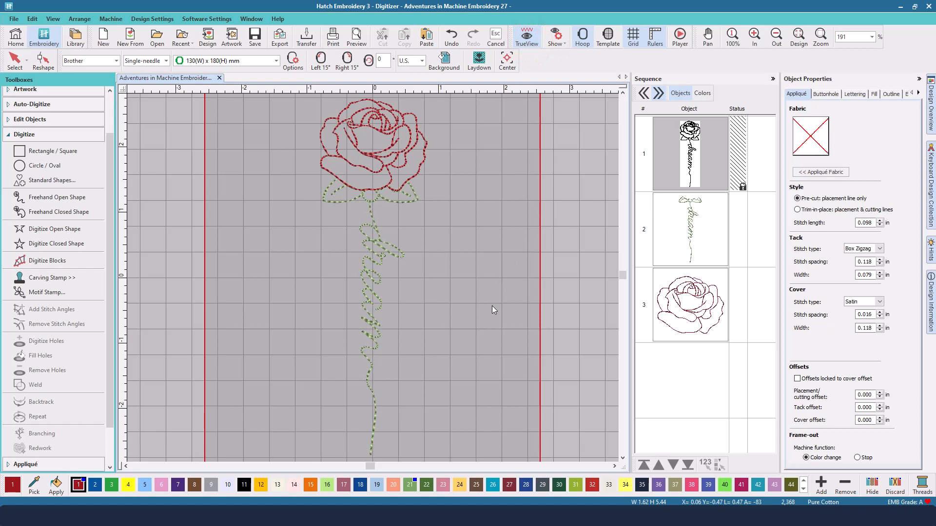
Step: Turn off Variable run length for the green stem outline and for the red rose outline
{"action": "left_click", "coordinate": [702, 245]}
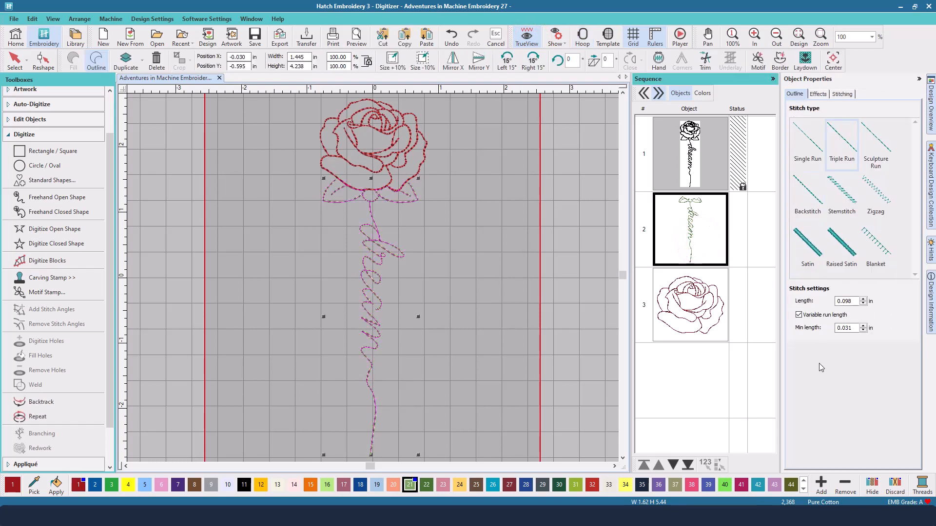
{"action": "left_click", "coordinate": [799, 315]}
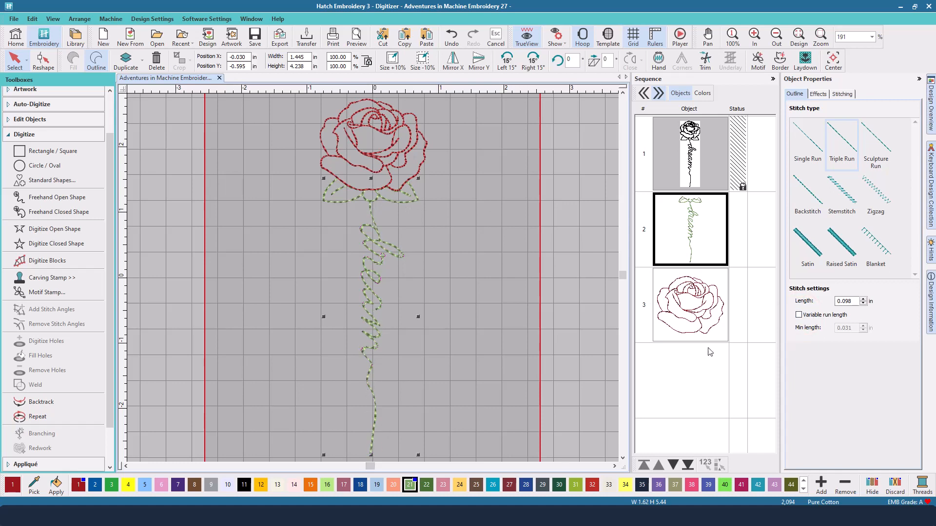
{"action": "left_click", "coordinate": [705, 300]}
{"action": "left_click", "coordinate": [799, 316]}
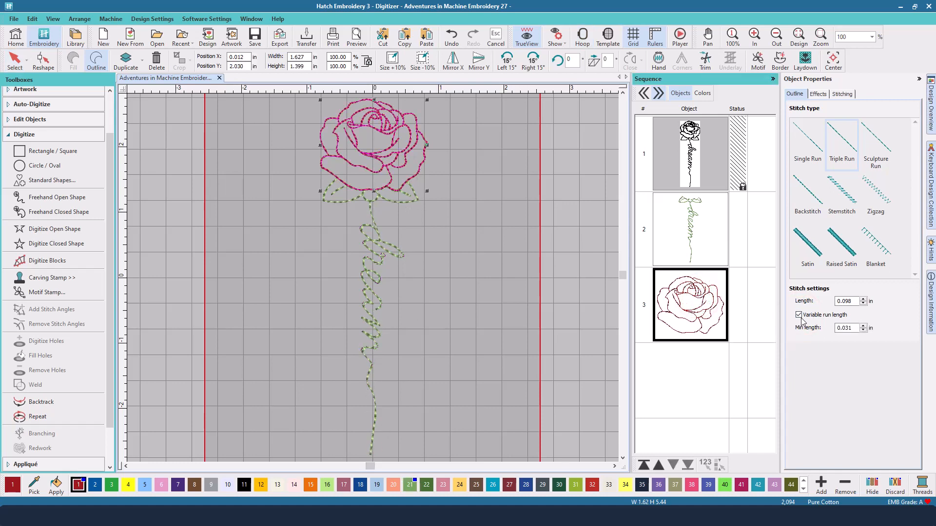
{"action": "left_click", "coordinate": [799, 315]}
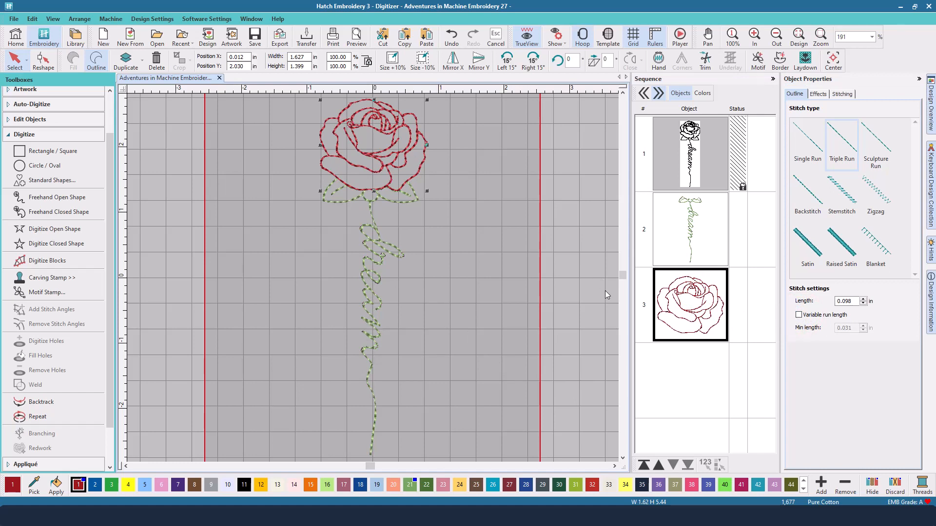
Step: Change the red rose outline's stitch type to Sculpture Run
{"action": "left_click", "coordinate": [702, 254]}
{"action": "left_click", "coordinate": [706, 295]}
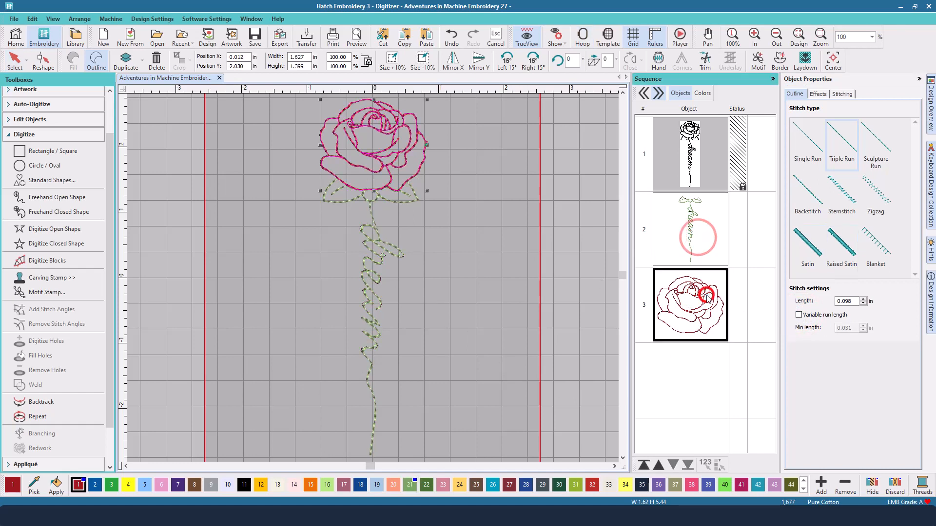
{"action": "left_click", "coordinate": [876, 141]}
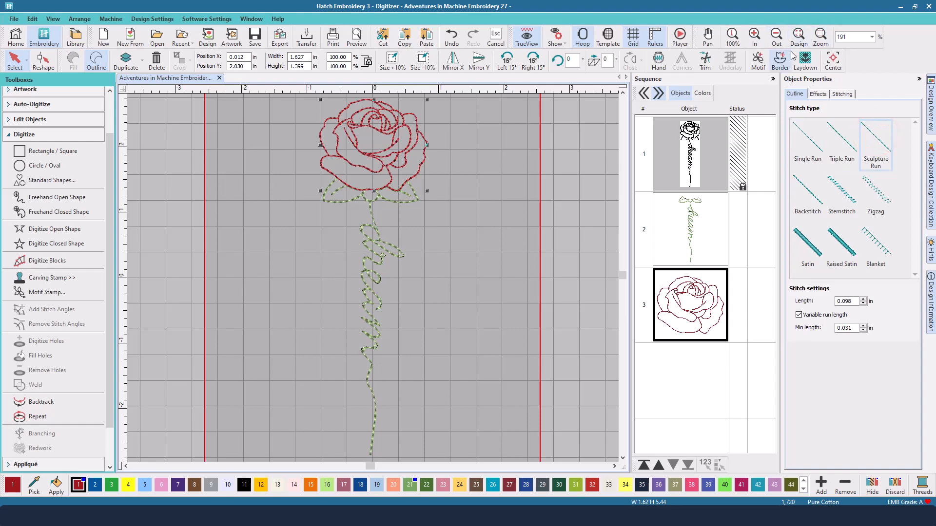
{"action": "left_click", "coordinate": [820, 37]}
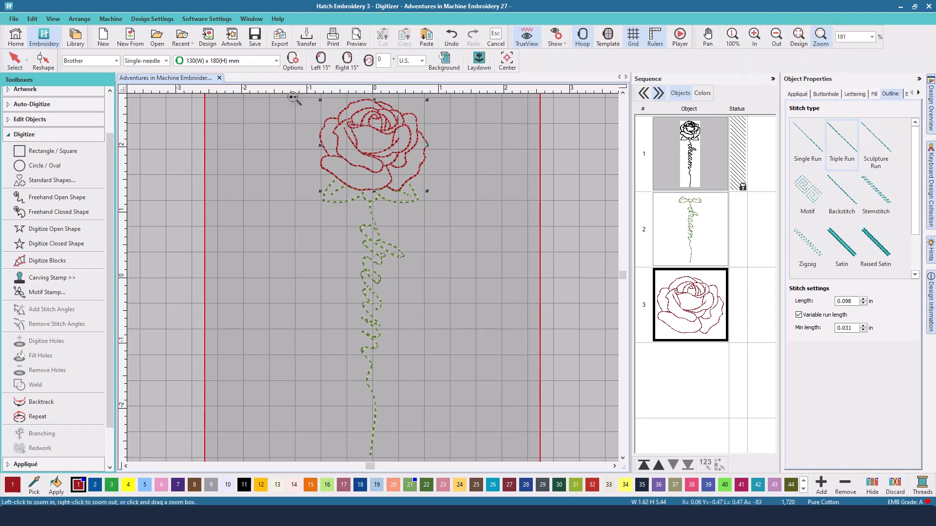
{"action": "left_click_drag", "start_coordinate": [294, 96], "coordinate": [428, 234]}
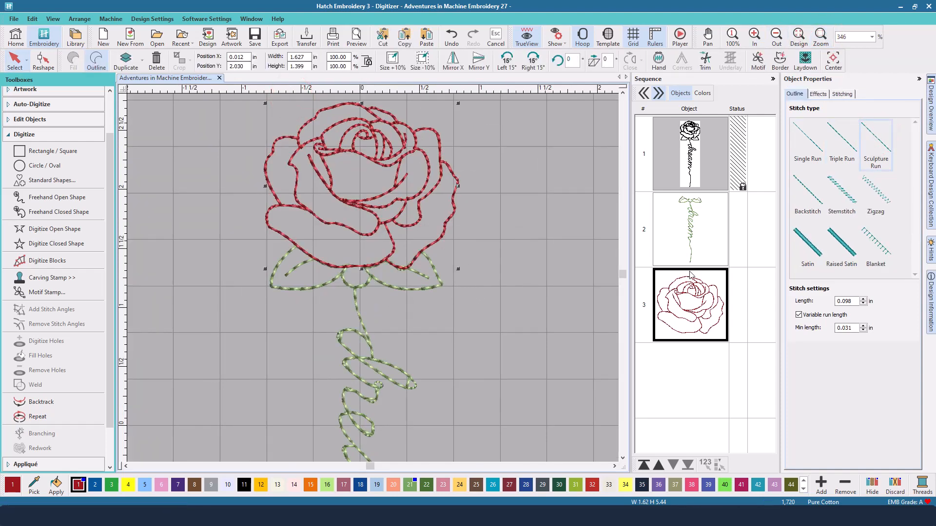
Step: Try other stitch types on the red rose outline, including Backstitch, Raised Satin, Zigzag and Stemstitch
{"action": "left_click", "coordinate": [812, 199]}
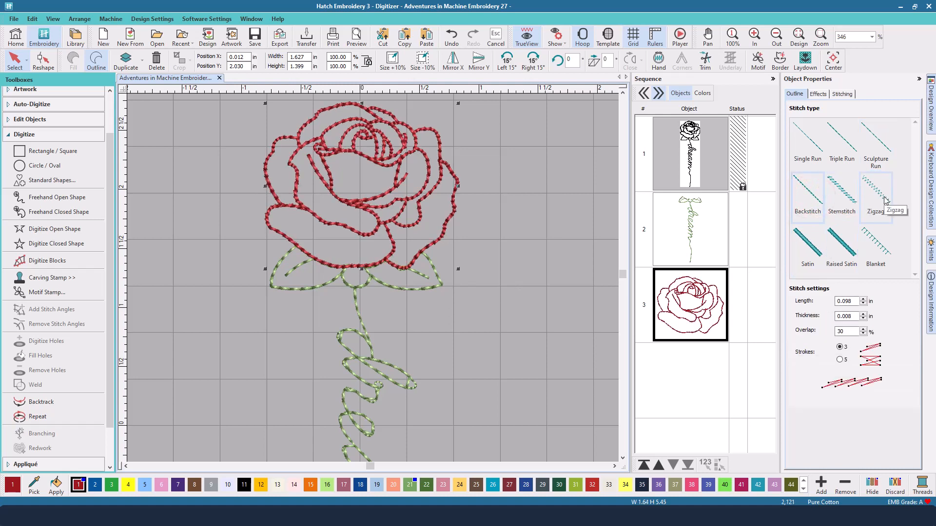
{"action": "left_click", "coordinate": [814, 252]}
{"action": "left_click", "coordinate": [844, 248]}
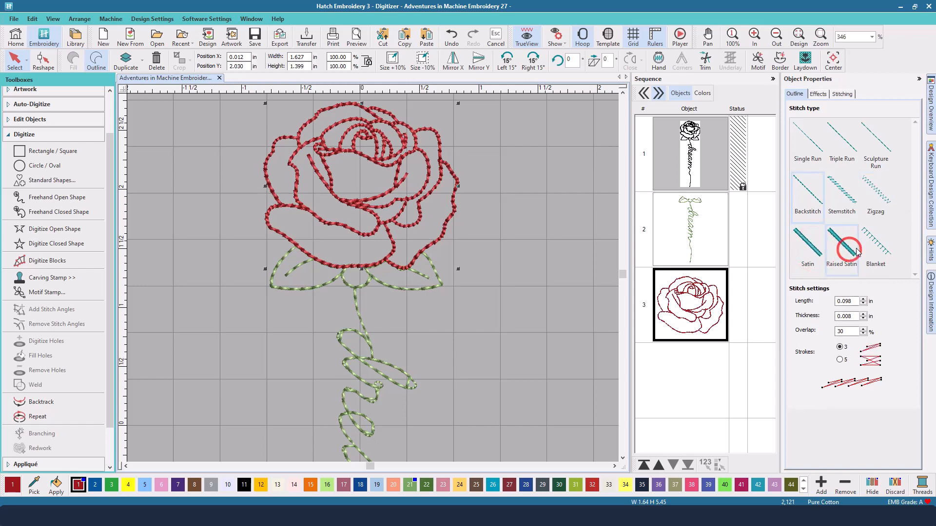
{"action": "left_click", "coordinate": [877, 247]}
{"action": "left_click", "coordinate": [876, 207]}
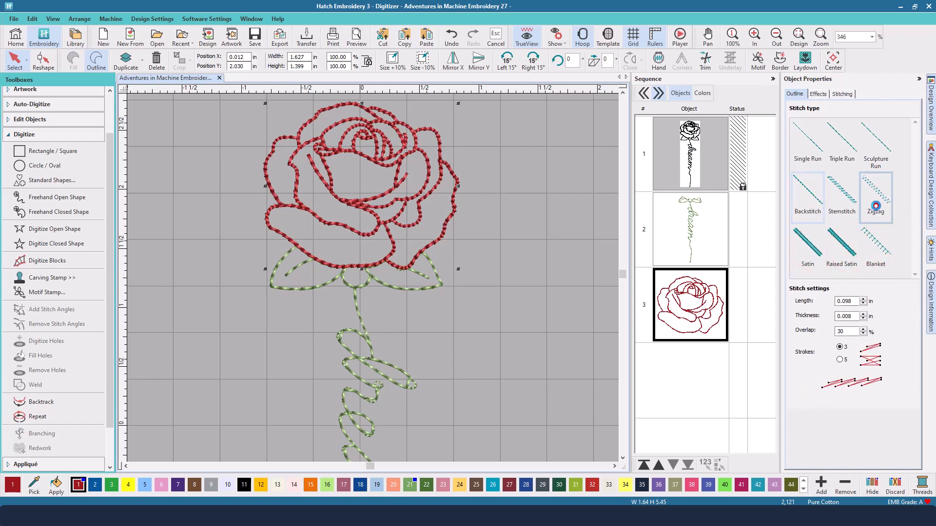
{"action": "left_click", "coordinate": [847, 198]}
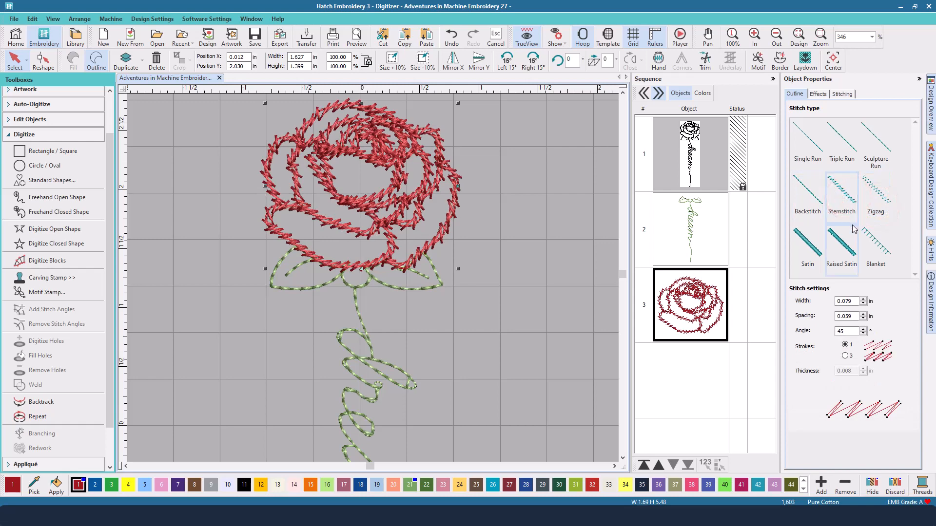
Step: Change the red rose outline's stitch type to Triple Run, deselect it and save the design
{"action": "left_click", "coordinate": [839, 137]}
{"action": "left_click", "coordinate": [485, 230]}
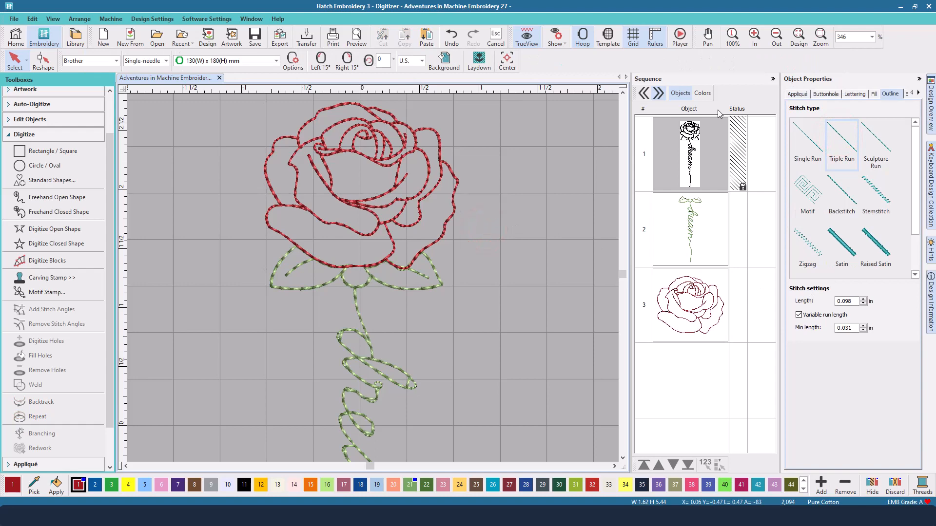
{"action": "left_click", "coordinate": [798, 35]}
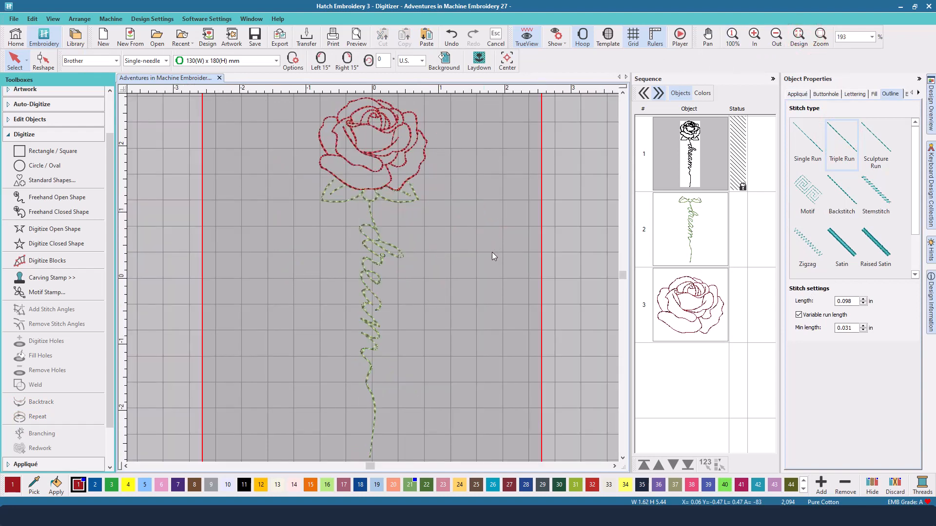
{"action": "left_click", "coordinate": [255, 35]}
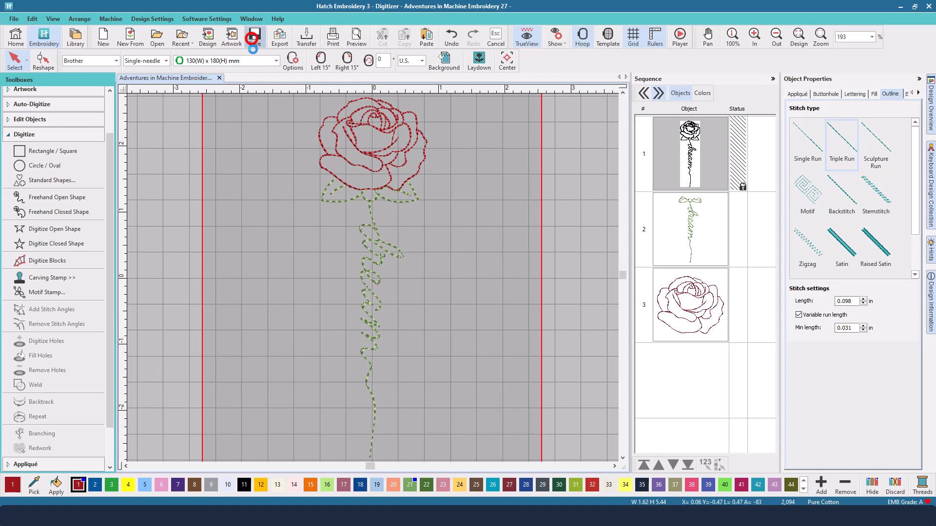